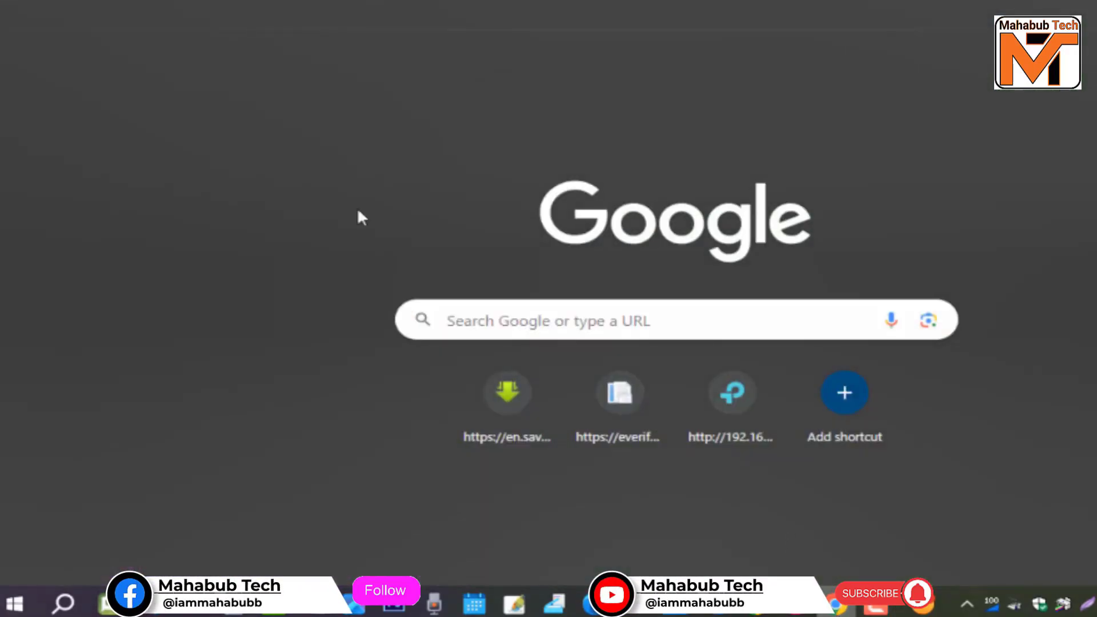
Step: Search Google for 'e-passport' and open the E-Passport Online Registration Portal result
type("e")
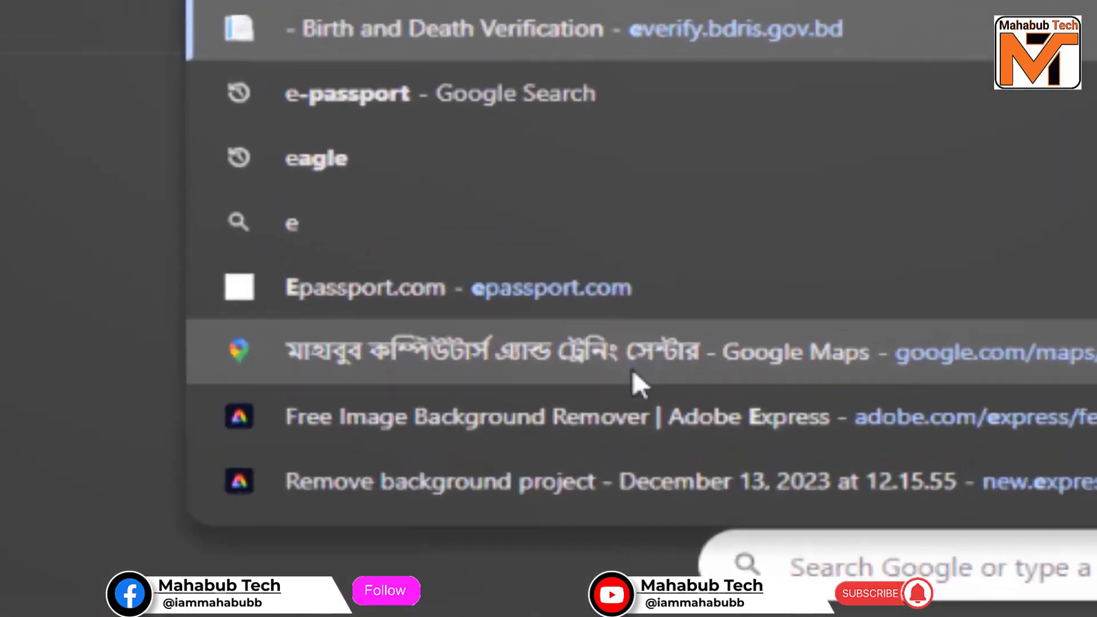
type("-pass")
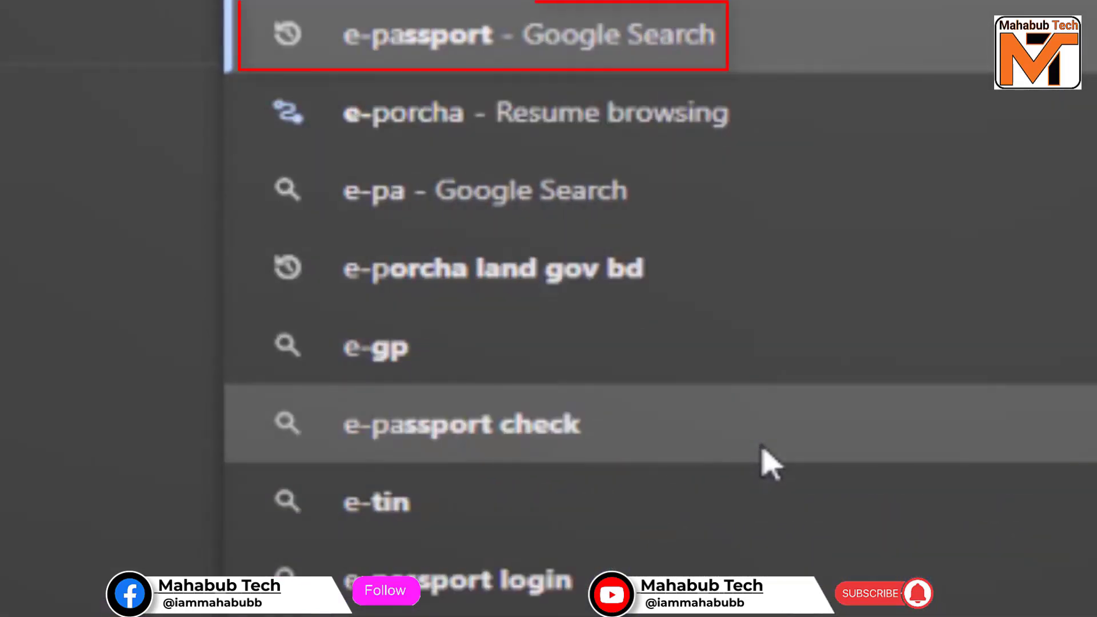
type("port")
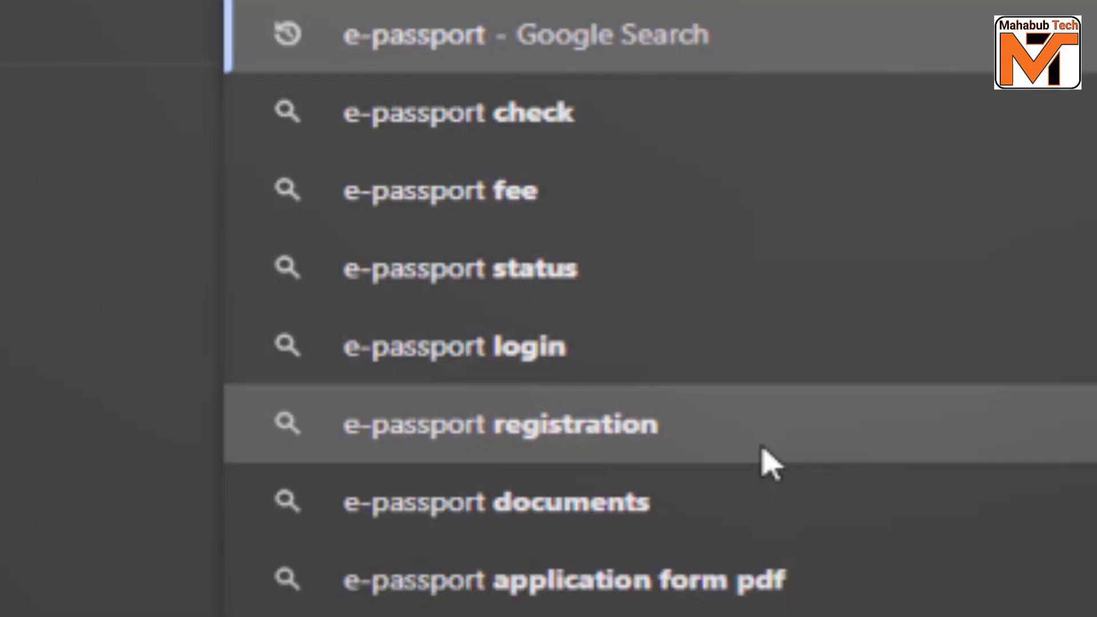
key("Return")
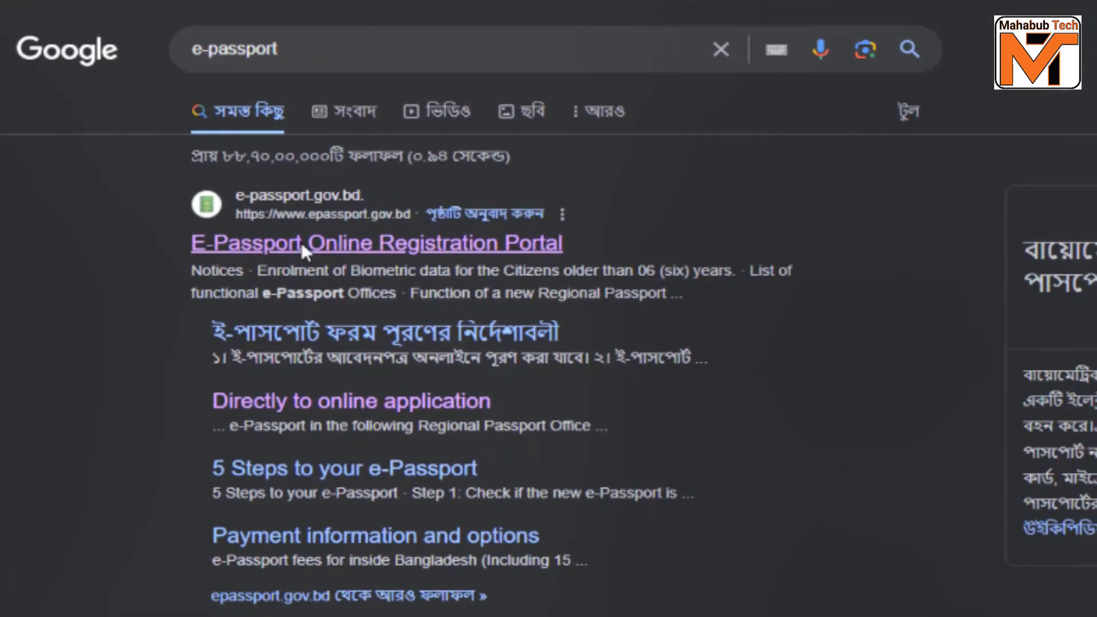
left_click(300, 242)
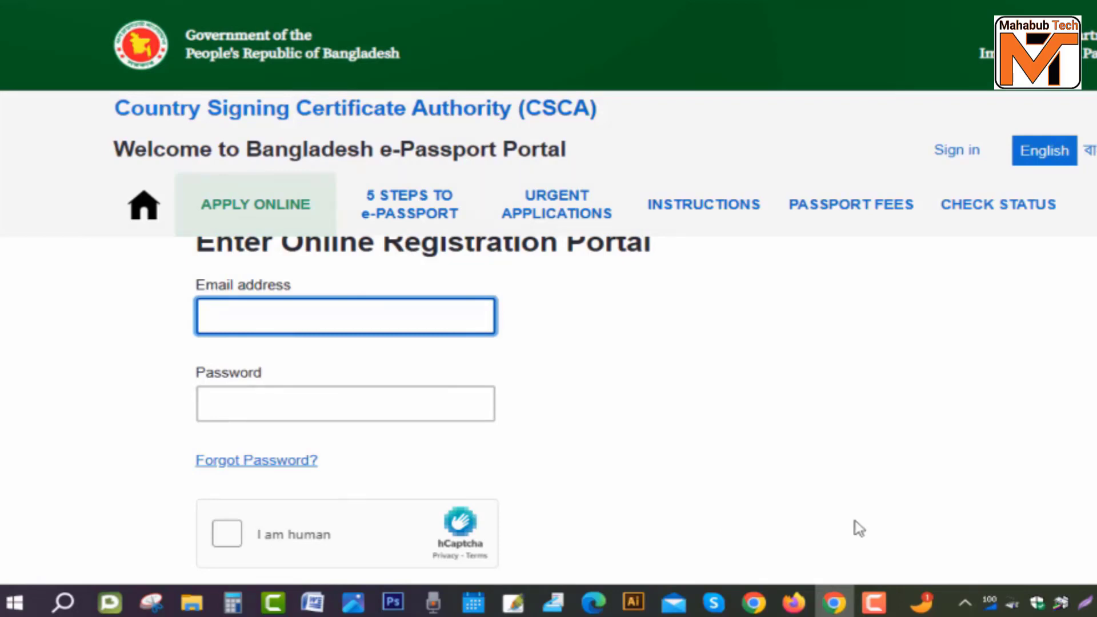
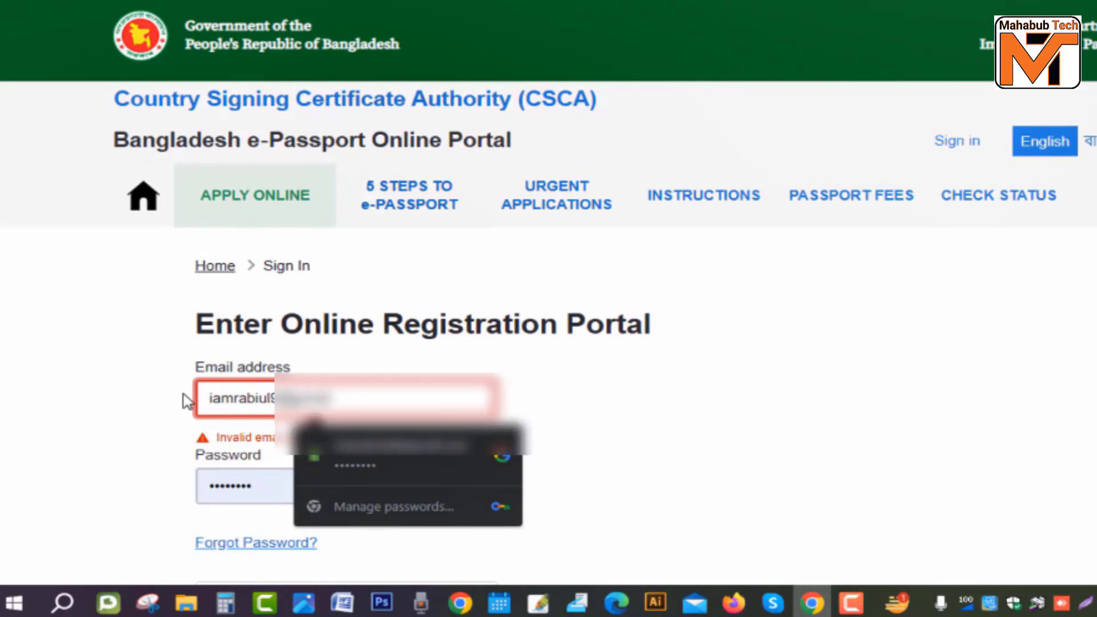
Step: Sign in with the account e-mail and password after passing the hCaptcha human check
left_click(279, 488)
left_click_drag(279, 487, 165, 490)
type("•••••••••")
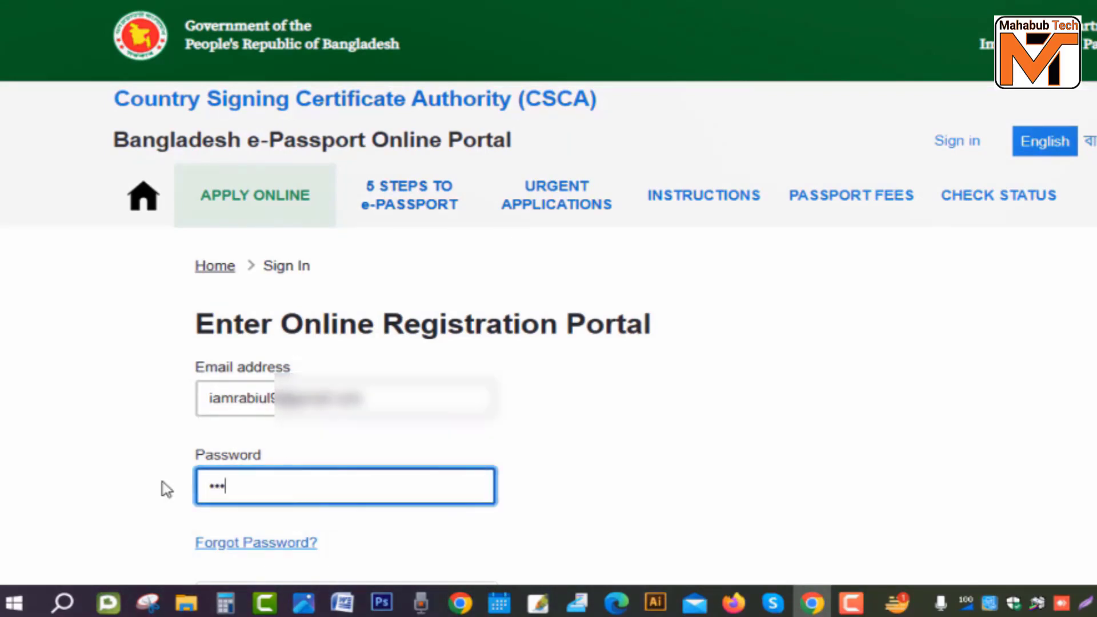
scroll(166, 490, "down", 5)
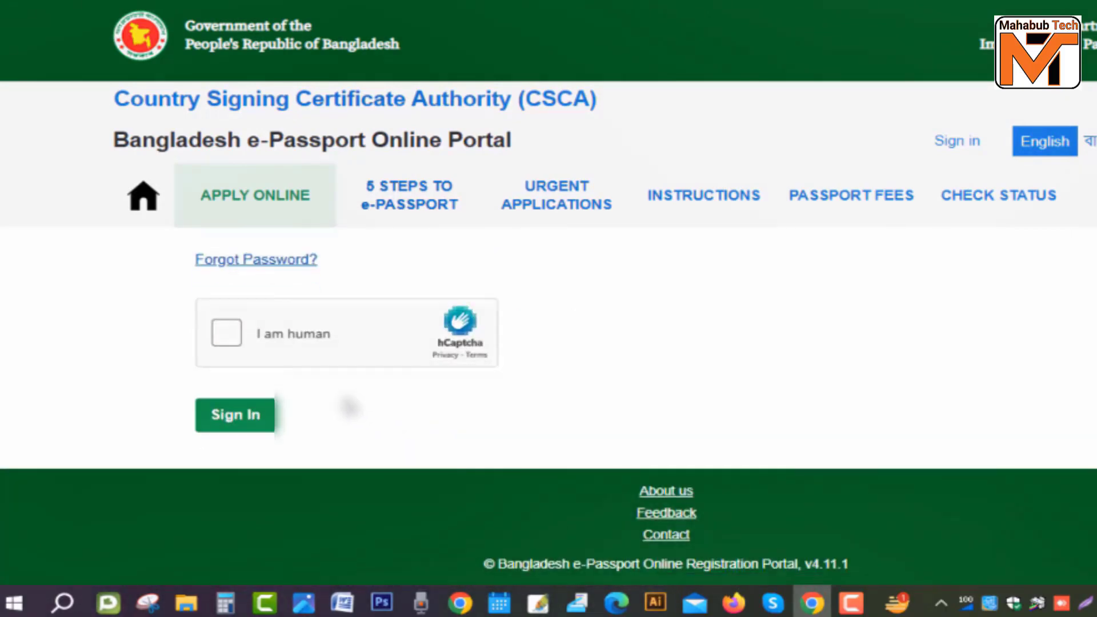
left_click(224, 337)
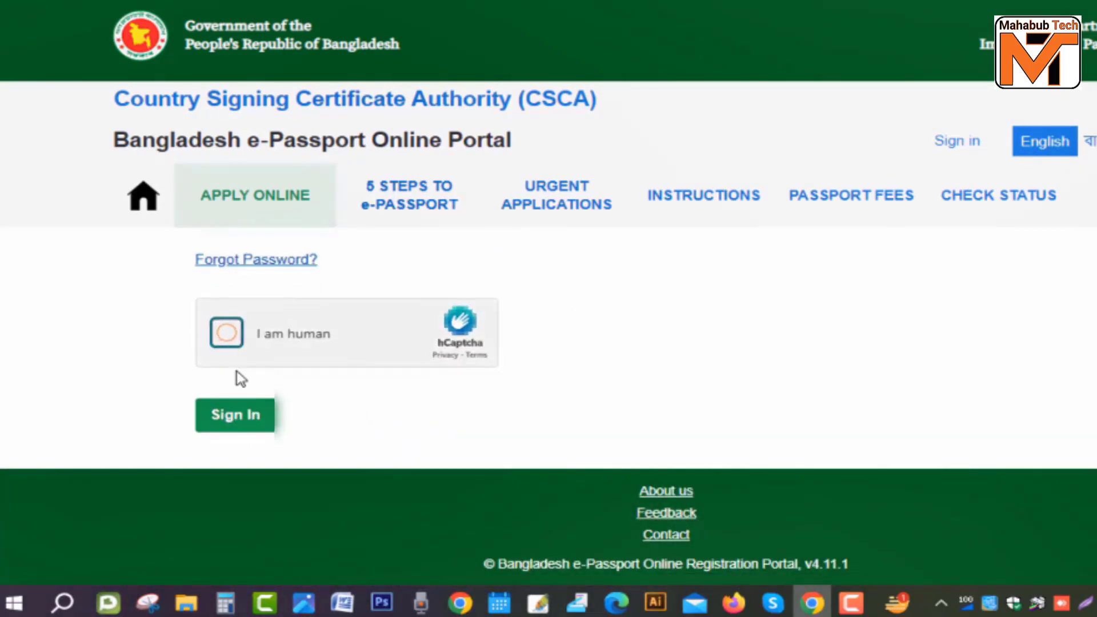
left_click(253, 423)
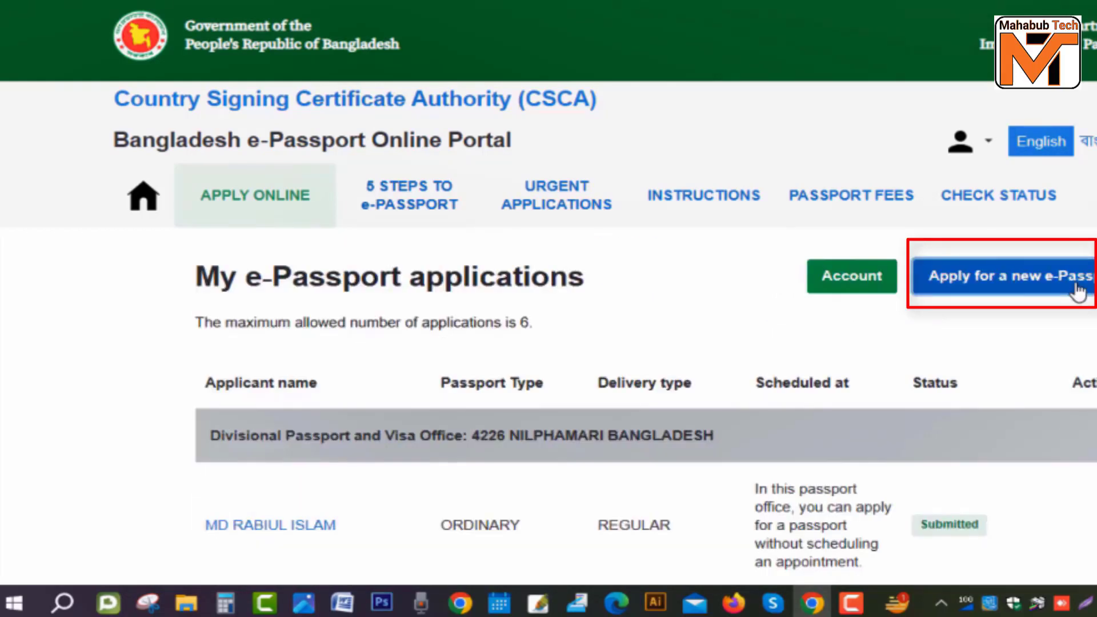
Step: Start a new e-Passport application and save Ordinary Passport as the passport type
left_click(1078, 292)
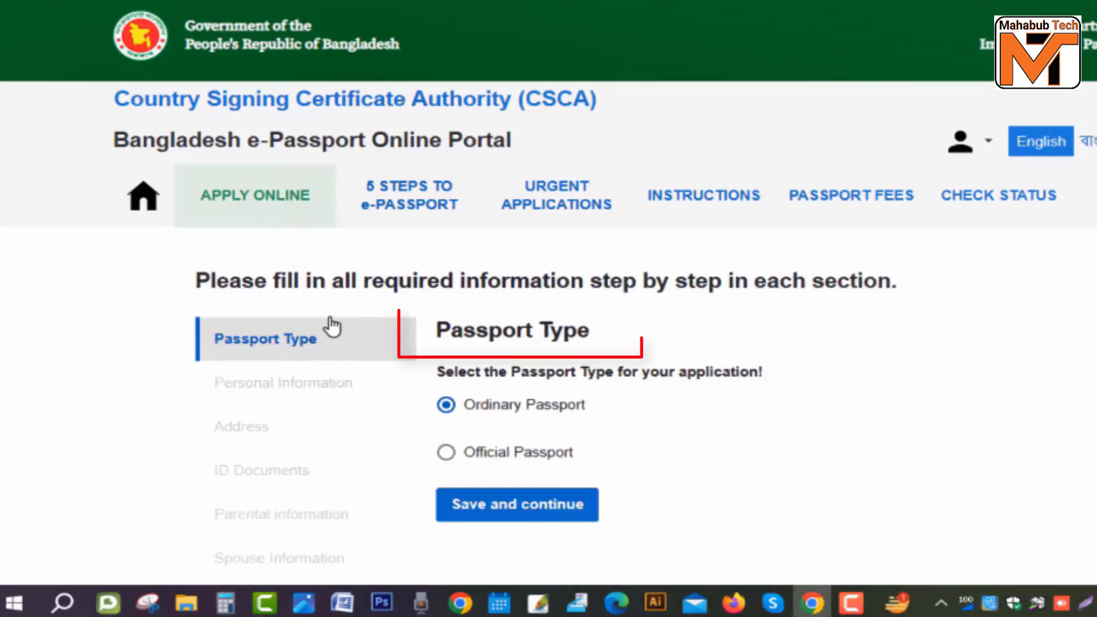
scroll(484, 424, "down", 2)
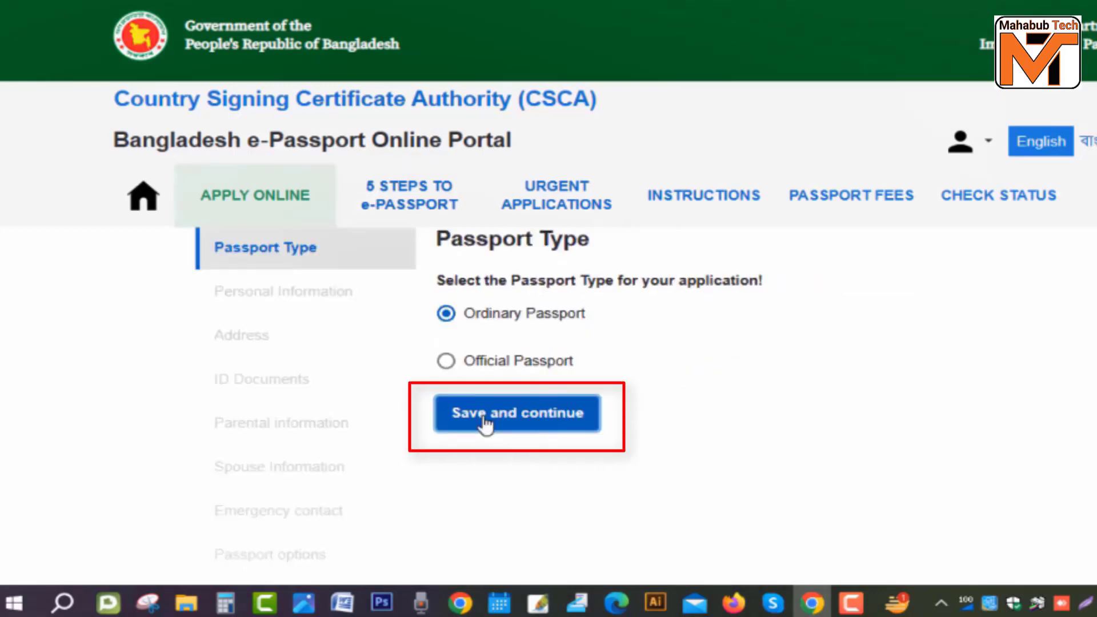
left_click(483, 420)
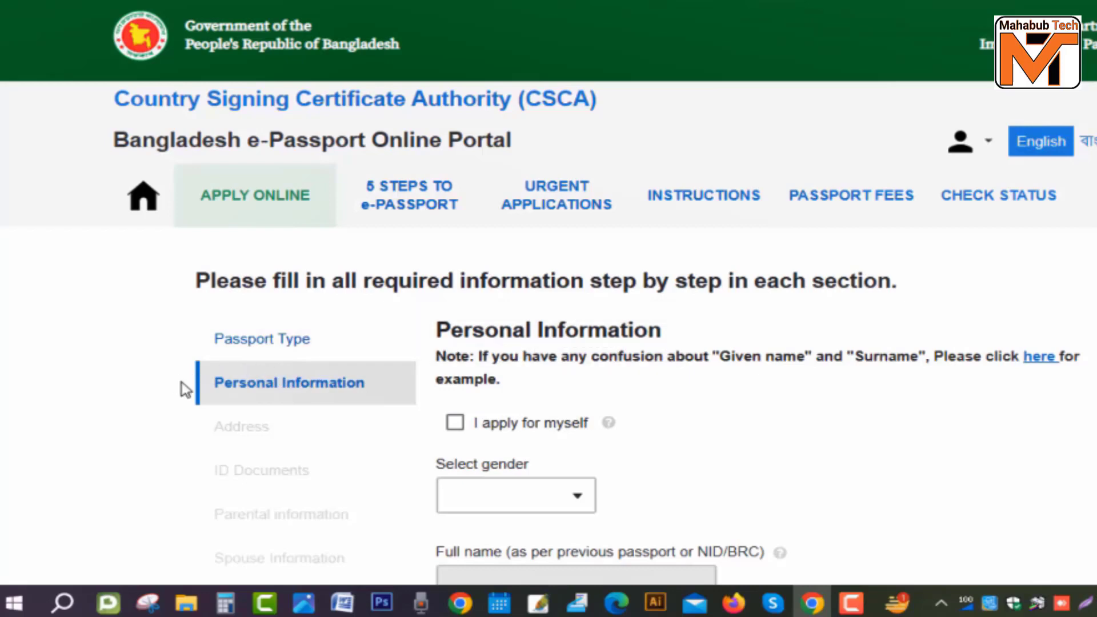
Step: Leave the account-holder option unticked and set the applicant's gender to MALE
scroll(629, 336, "down", 2)
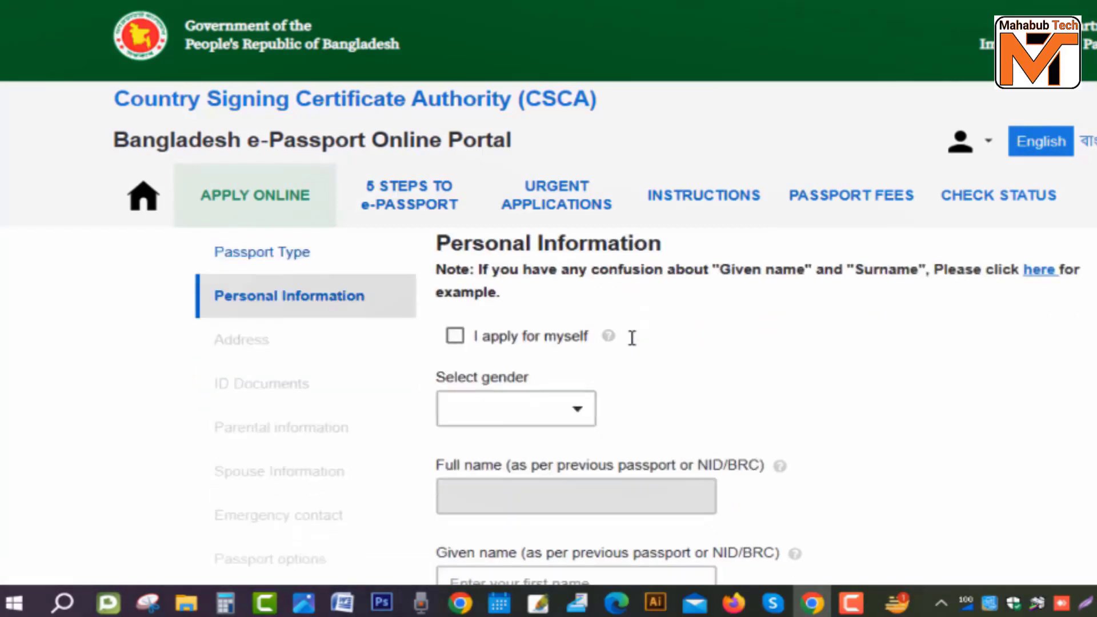
scroll(590, 340, "up", 1)
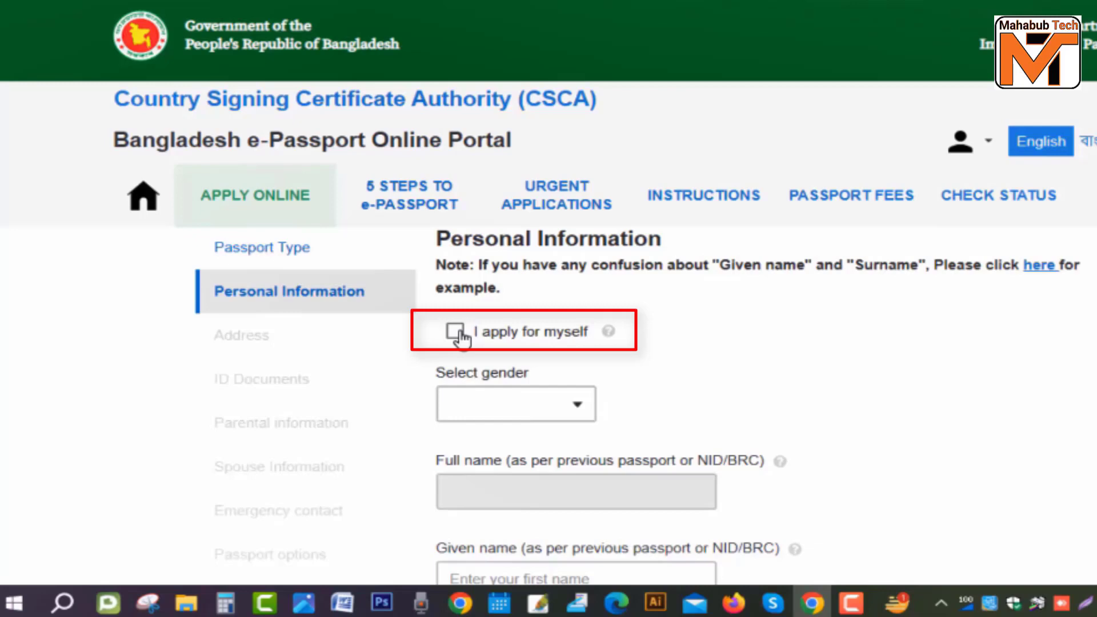
left_click(456, 334)
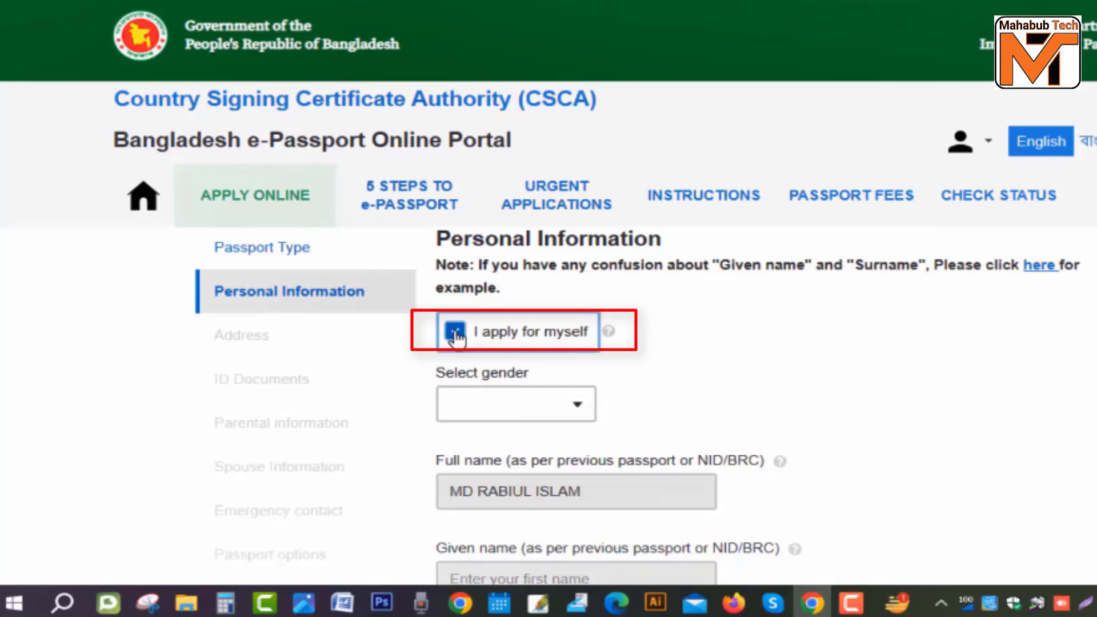
left_click(457, 336)
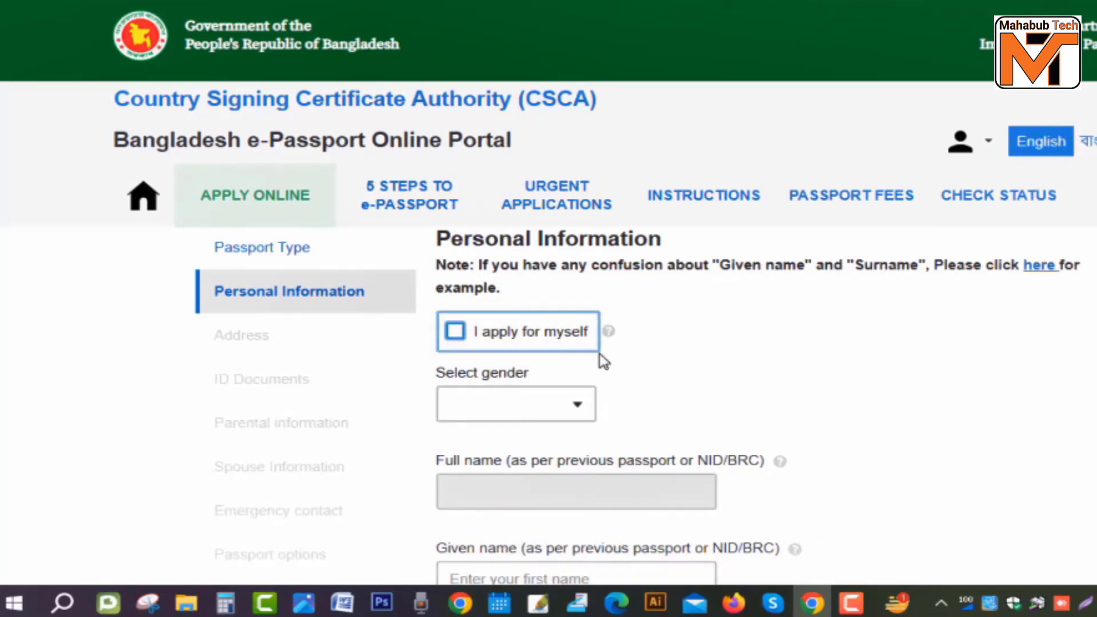
left_click(532, 408)
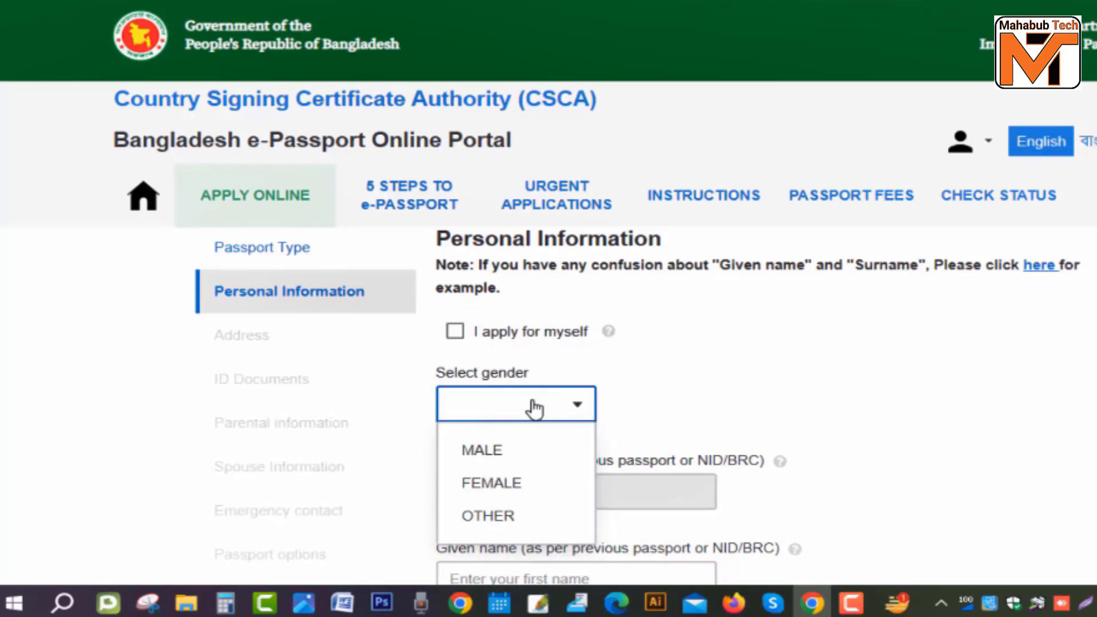
left_click(498, 451)
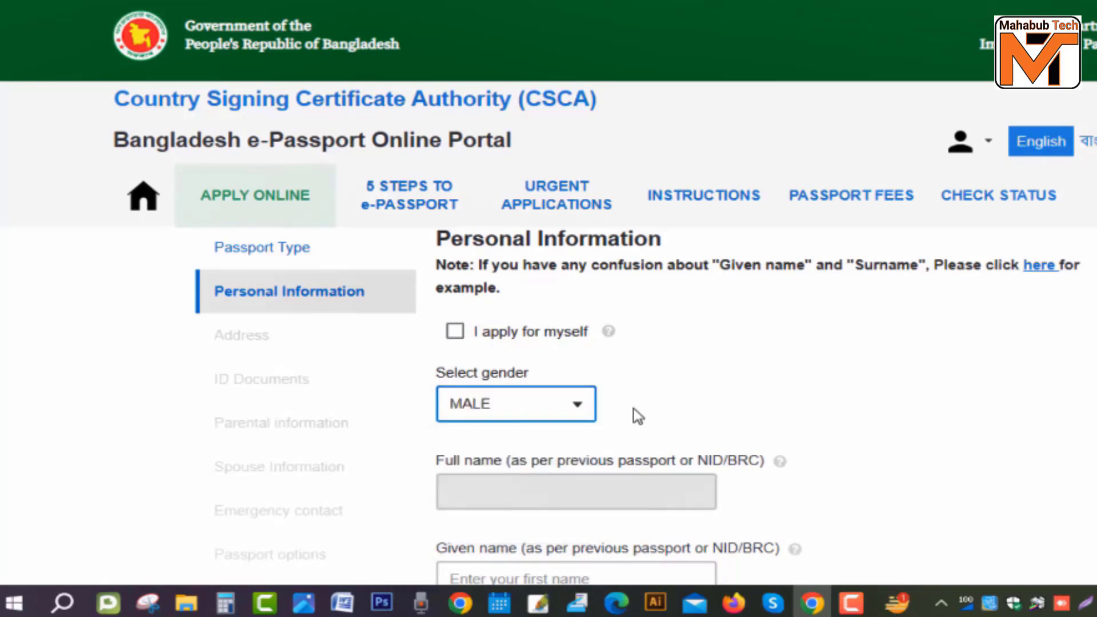
Step: Type the applicant's full name and select it for moving to Surname
scroll(638, 416, "down", 3)
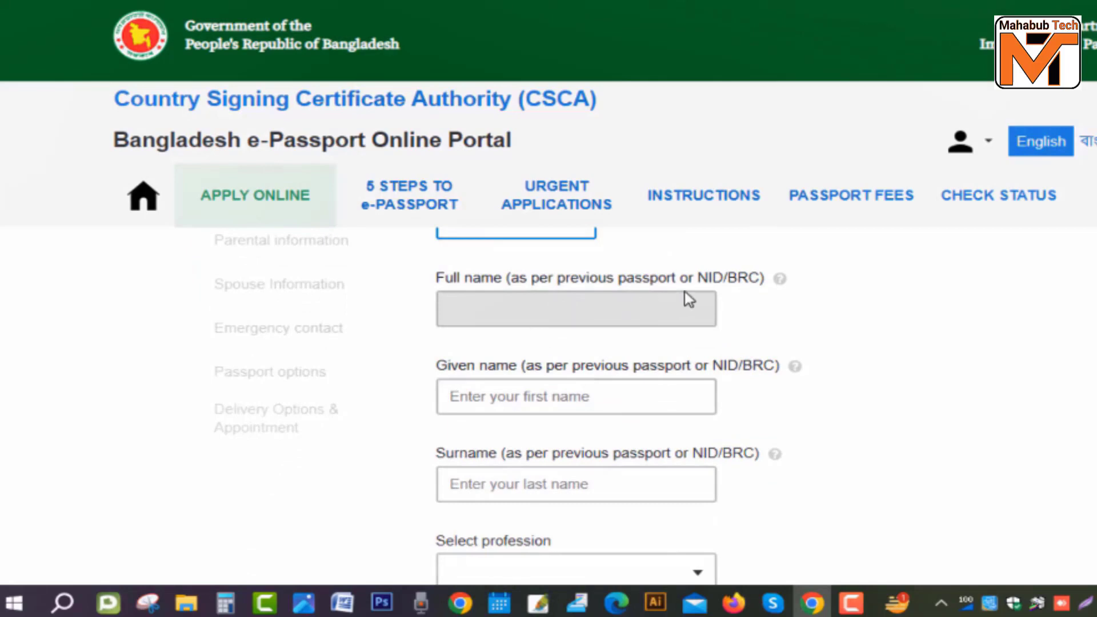
left_click(470, 395)
scroll(503, 446, "up", 2)
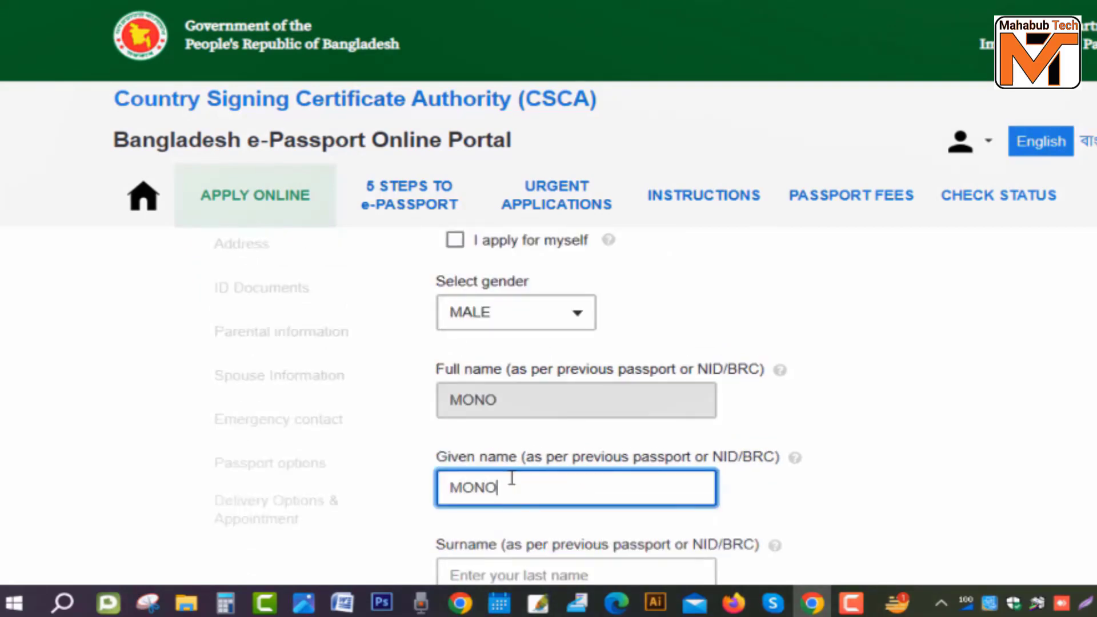
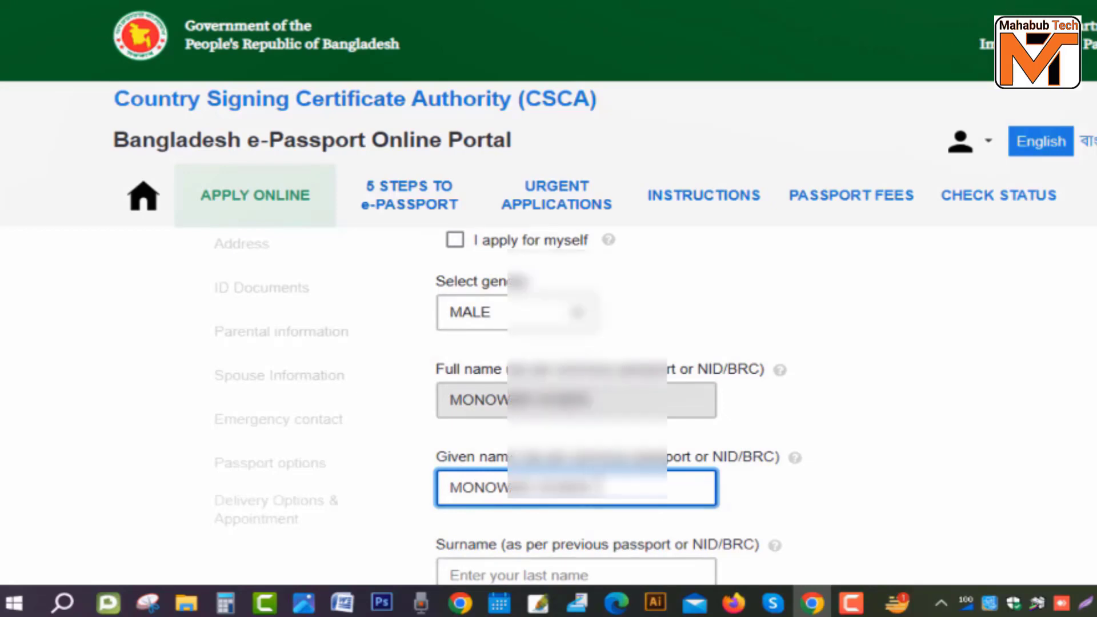
left_click_drag(592, 486, 429, 490)
Step: Choose LABOR as the profession and ISLAM as the religion
scroll(428, 489, "down", 2)
left_click(572, 571)
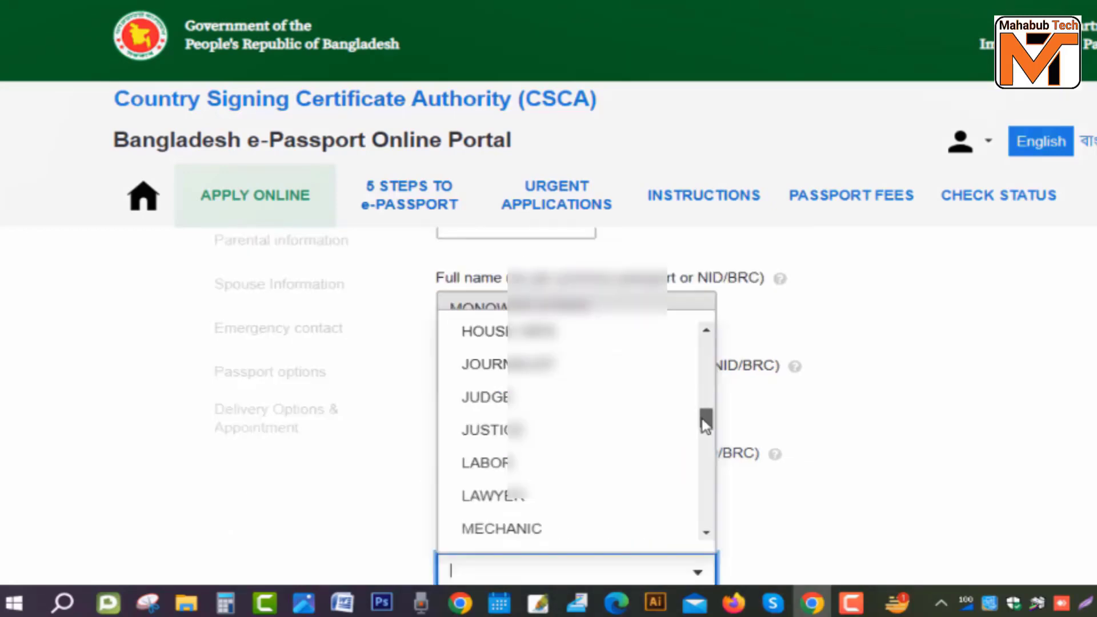
scroll(705, 423, "down", 3)
left_click(498, 397)
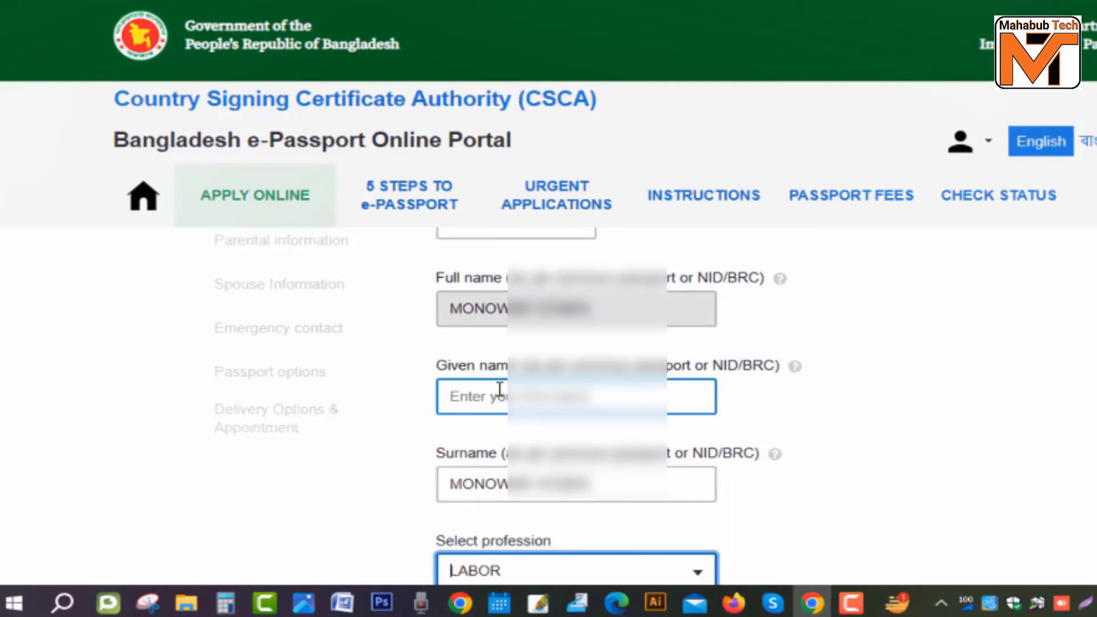
scroll(500, 390, "down", 4)
left_click(571, 385)
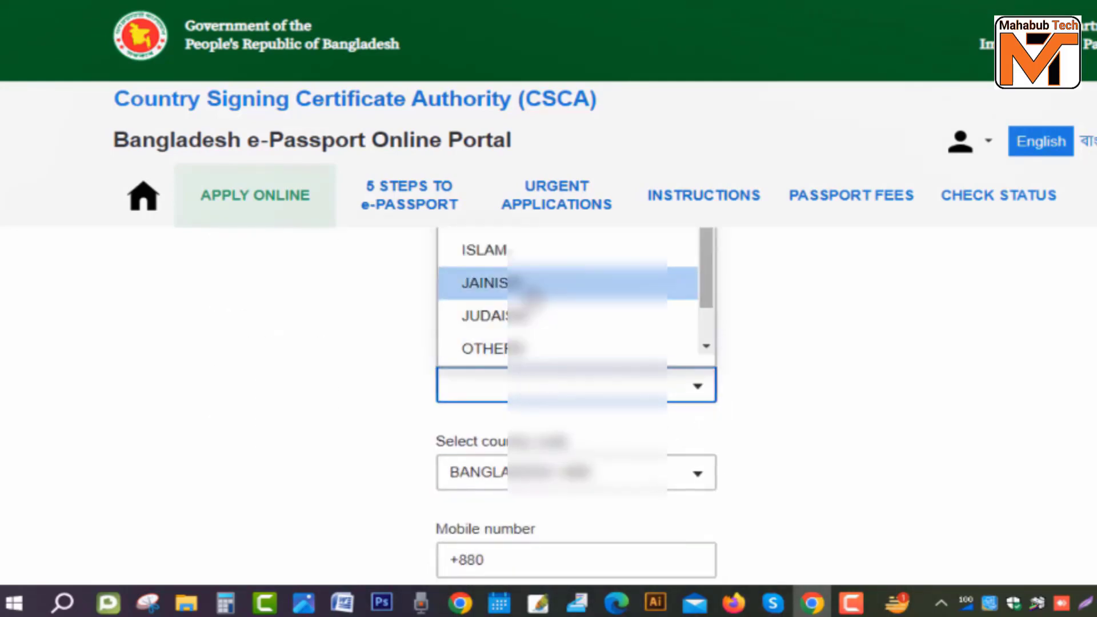
left_click(515, 250)
scroll(584, 350, "down", 3)
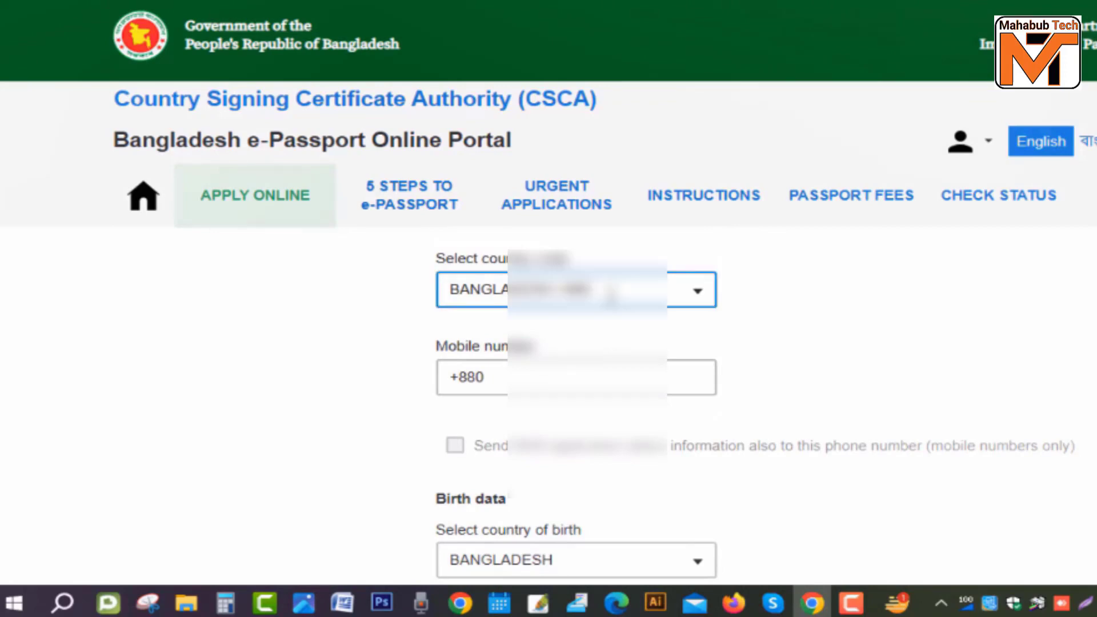
Step: Enter the mobile number after the +880 Bangladesh code and enable sending information to it
left_click(618, 277)
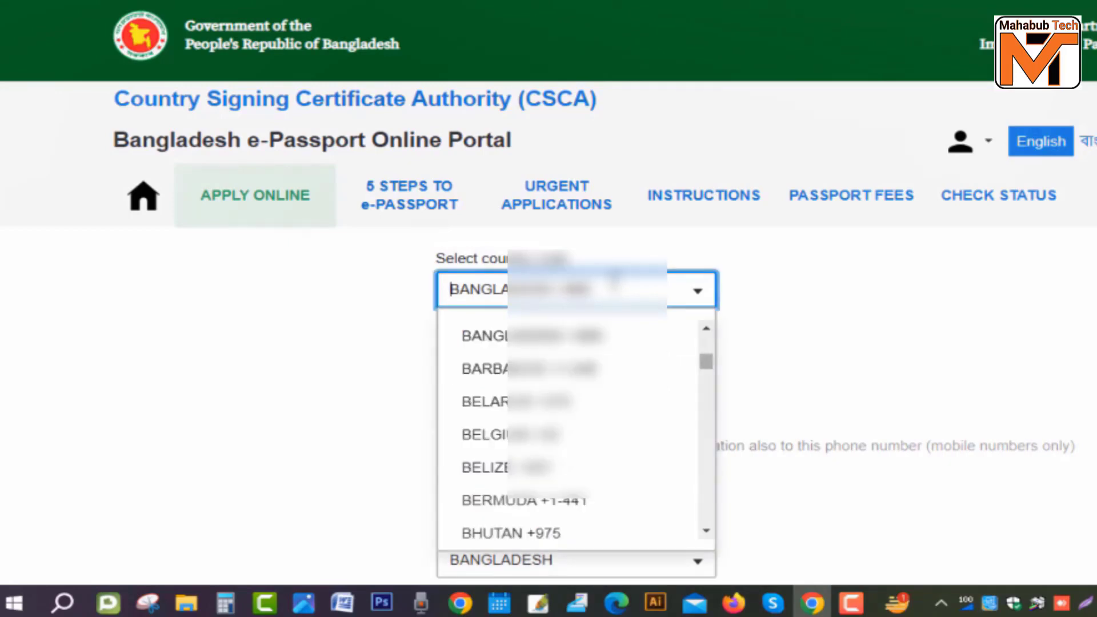
key("Escape")
left_click(606, 383)
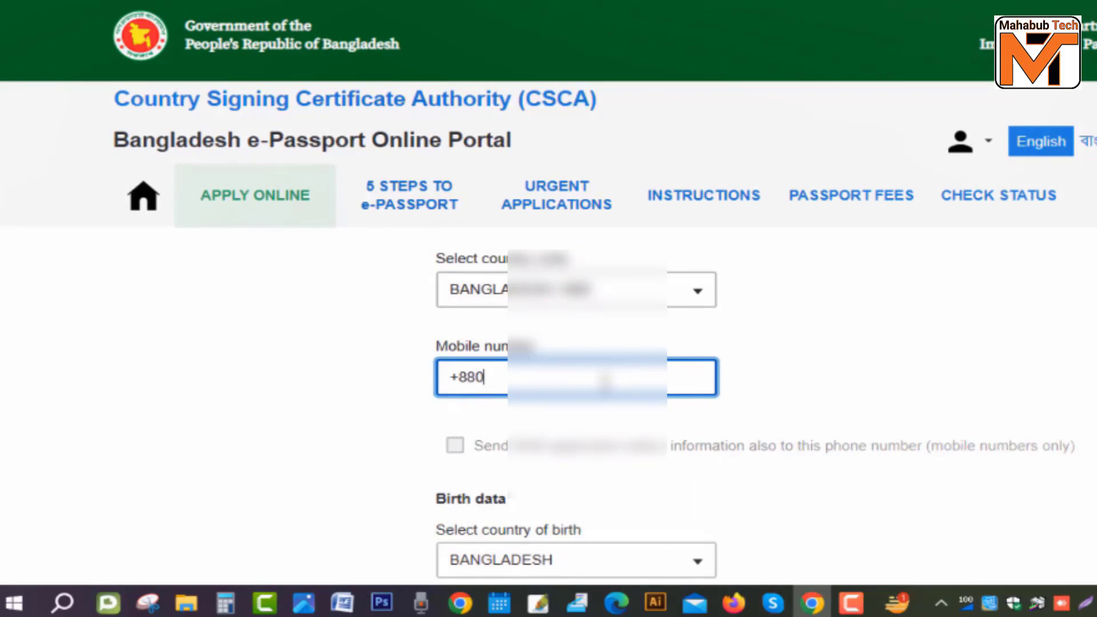
type("1")
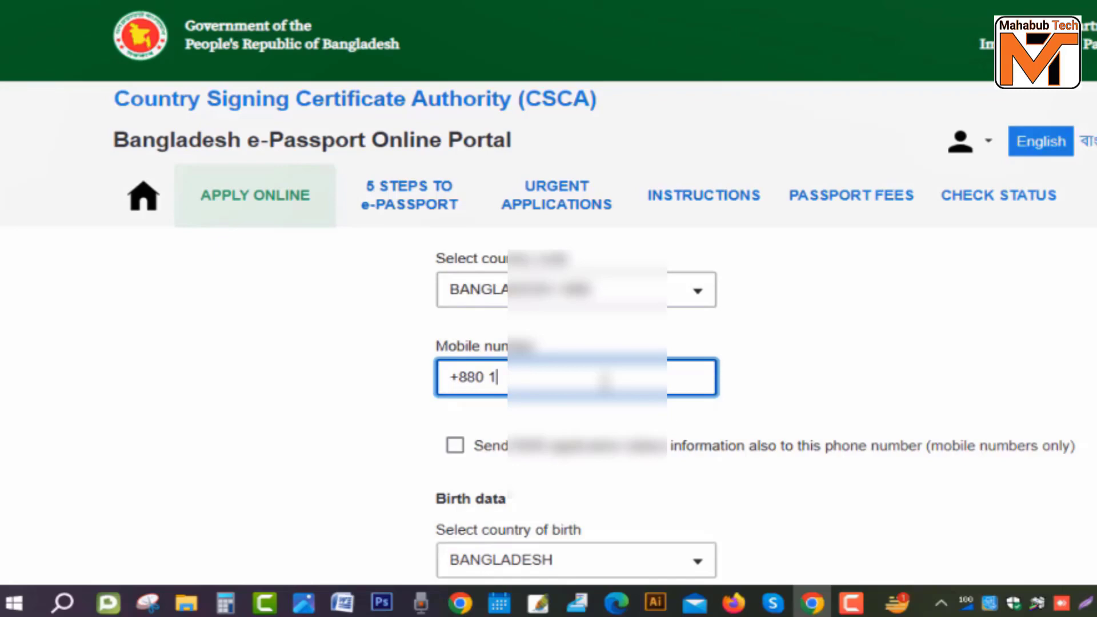
type("32")
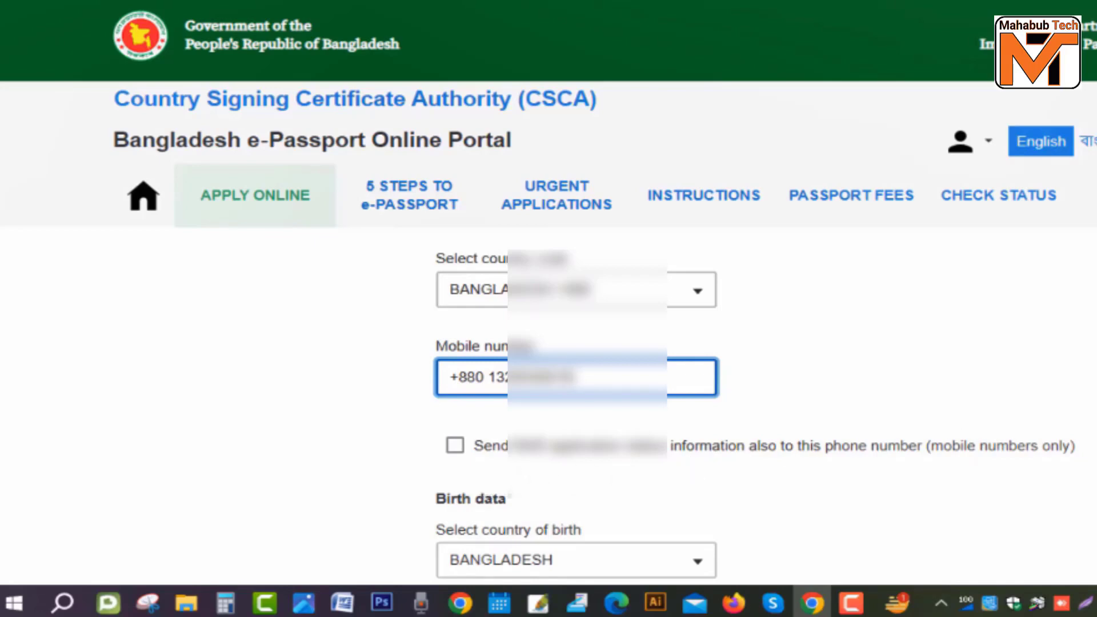
left_click(455, 446)
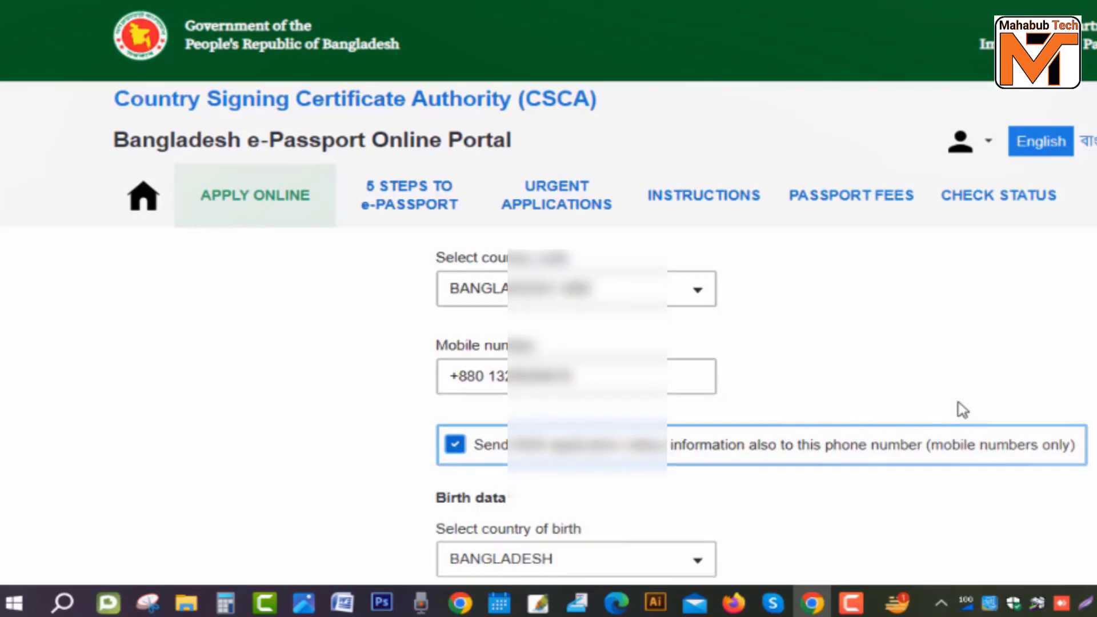
Step: Select NILPHAMARI as the district of birth
scroll(937, 416, "down", 5)
left_click(626, 382)
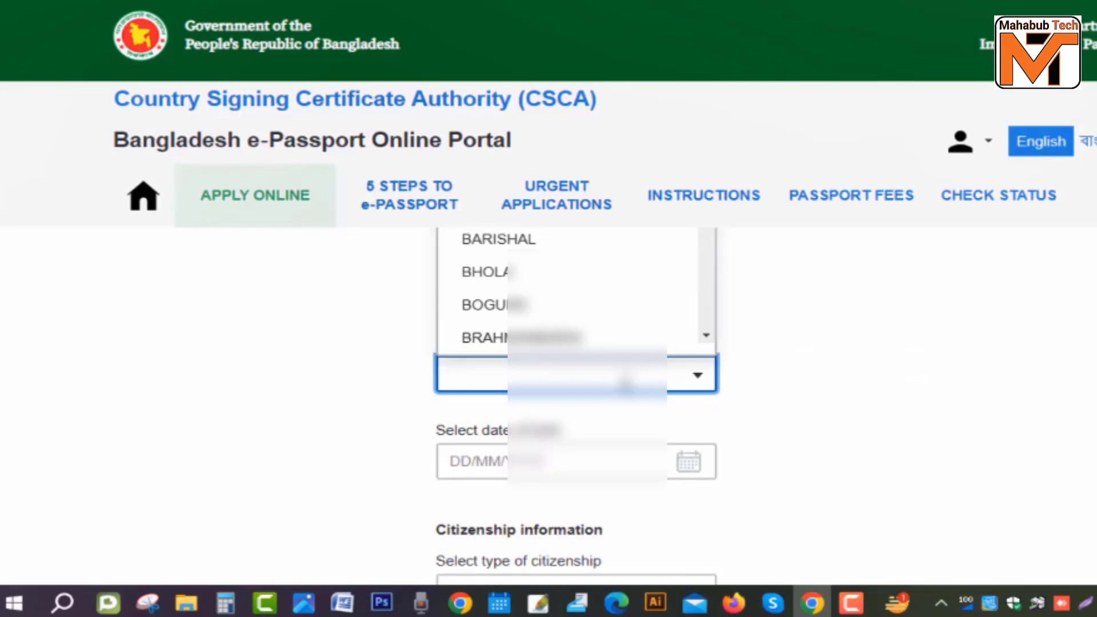
scroll(626, 382, "up", 3)
scroll(580, 411, "down", 15)
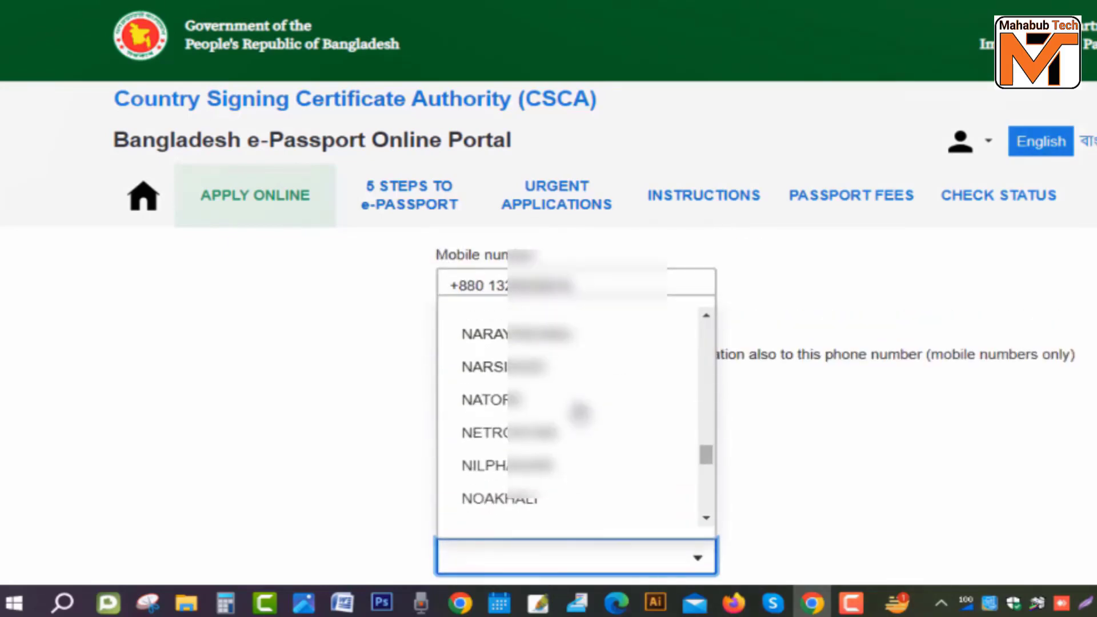
scroll(580, 412, "down", 2)
left_click(520, 375)
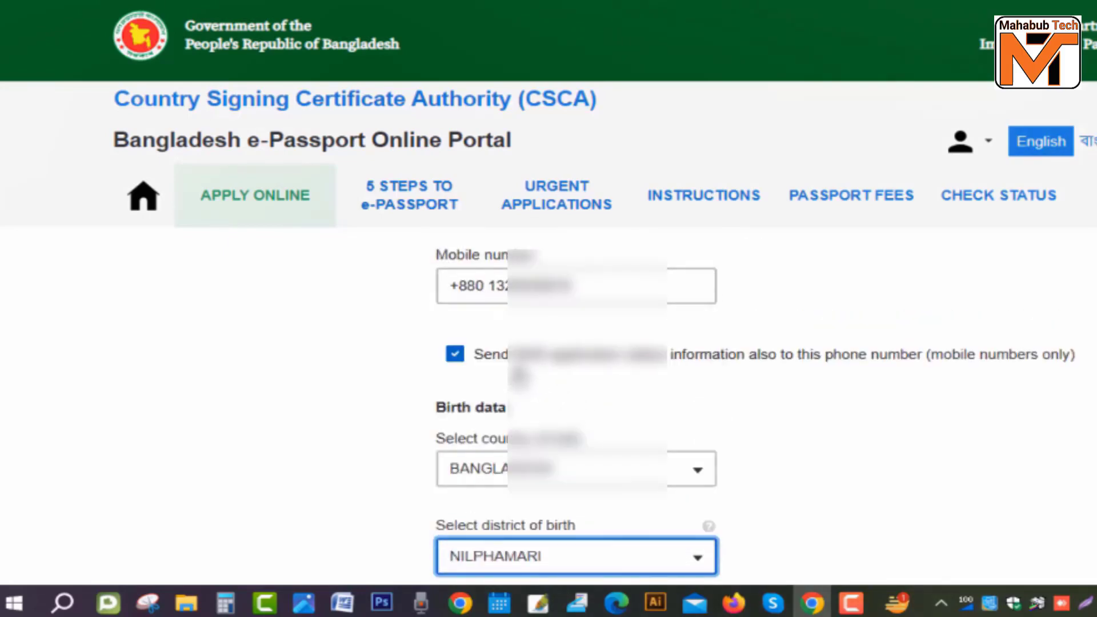
scroll(626, 406, "down", 3)
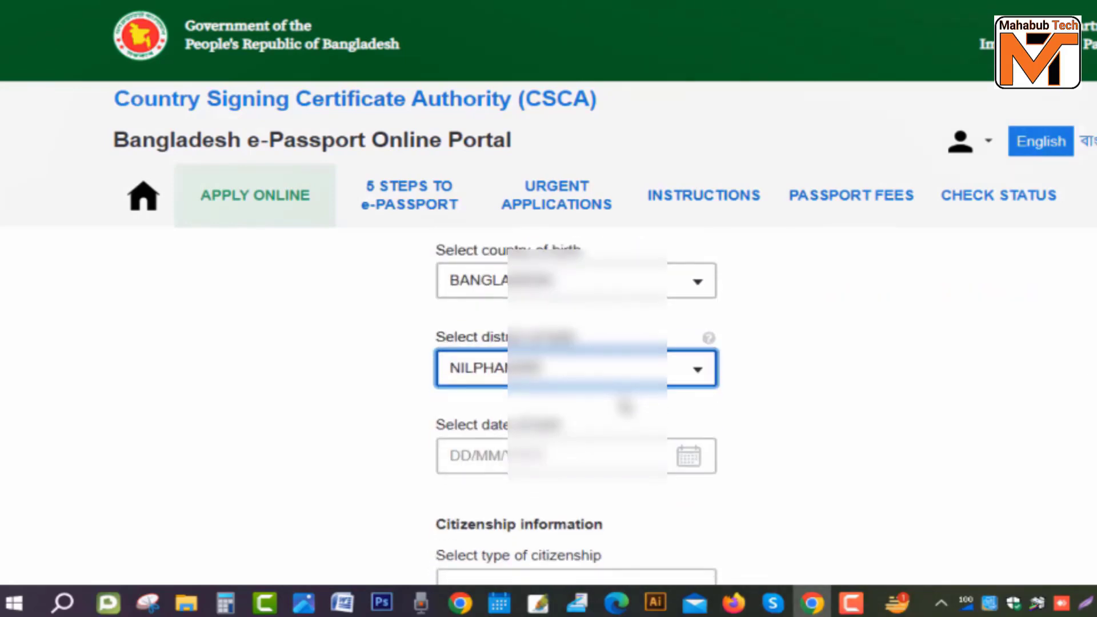
scroll(626, 406, "down", 2)
left_click(580, 373)
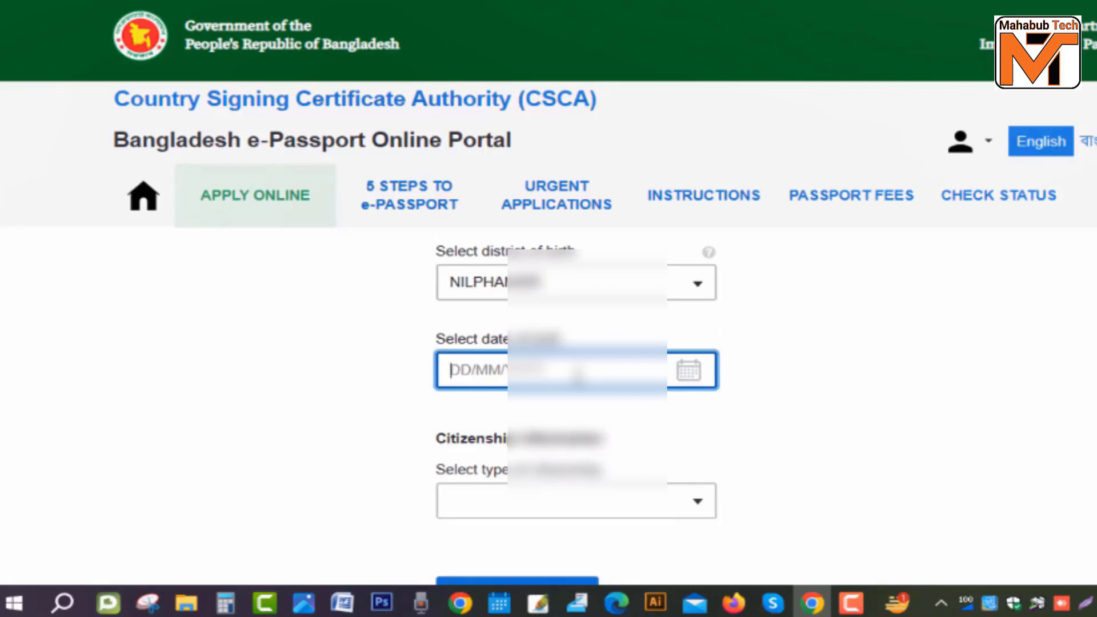
left_click(578, 371)
scroll(579, 378, "up", 2)
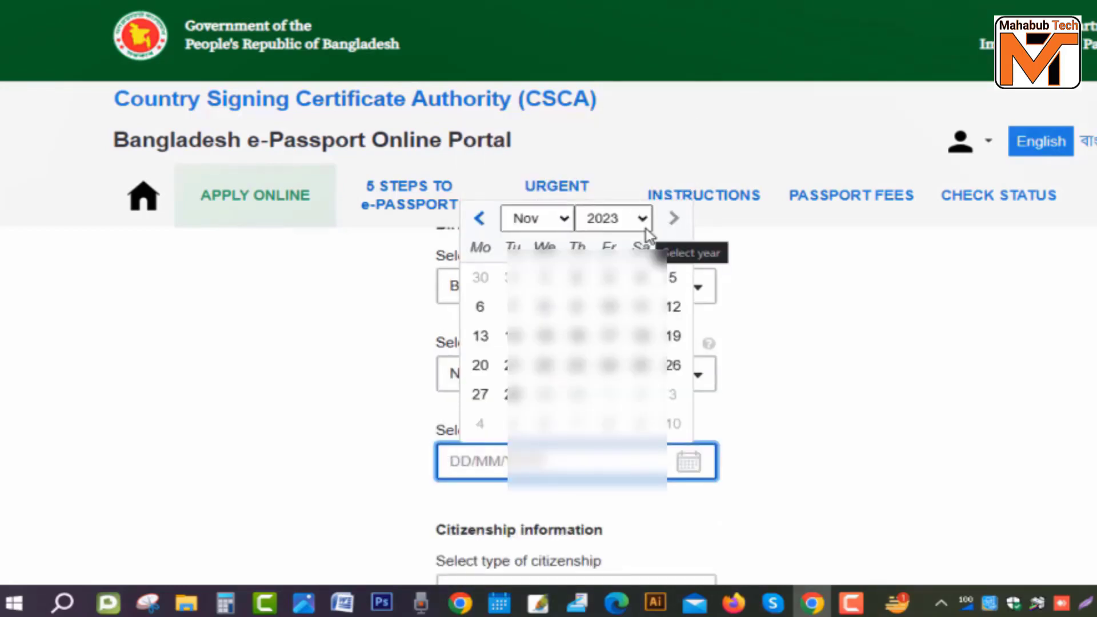
left_click(646, 225)
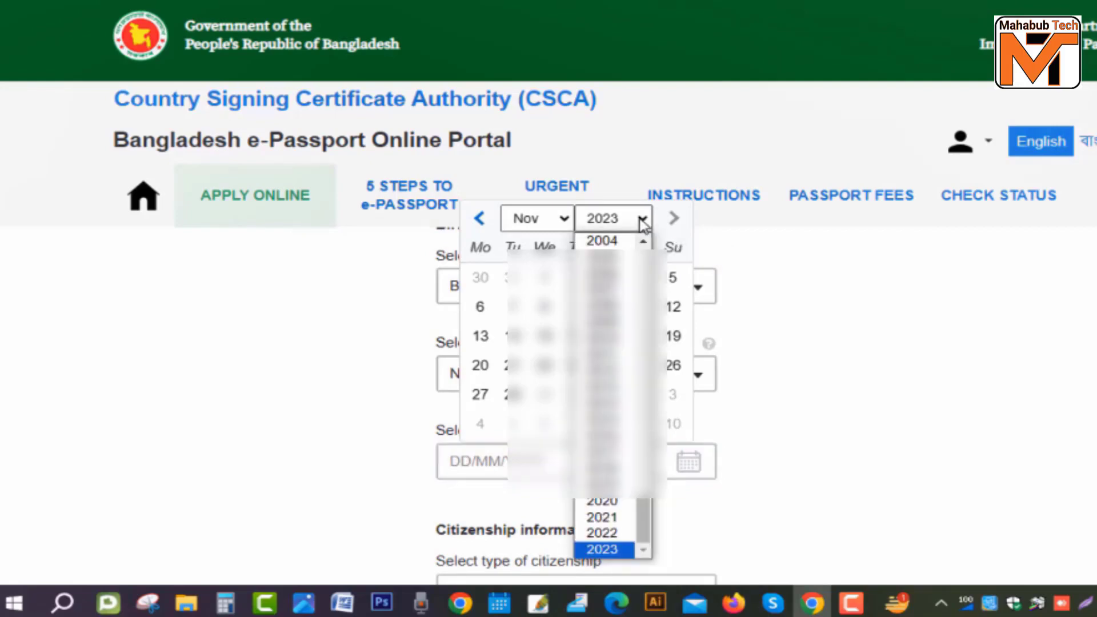
left_click(602, 259)
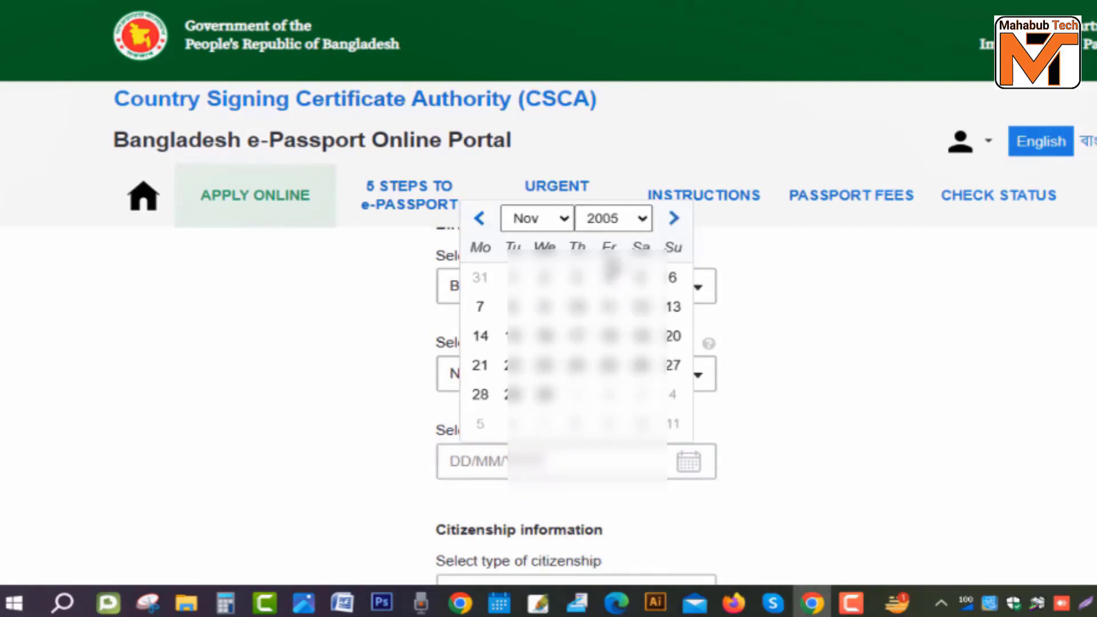
left_click(558, 218)
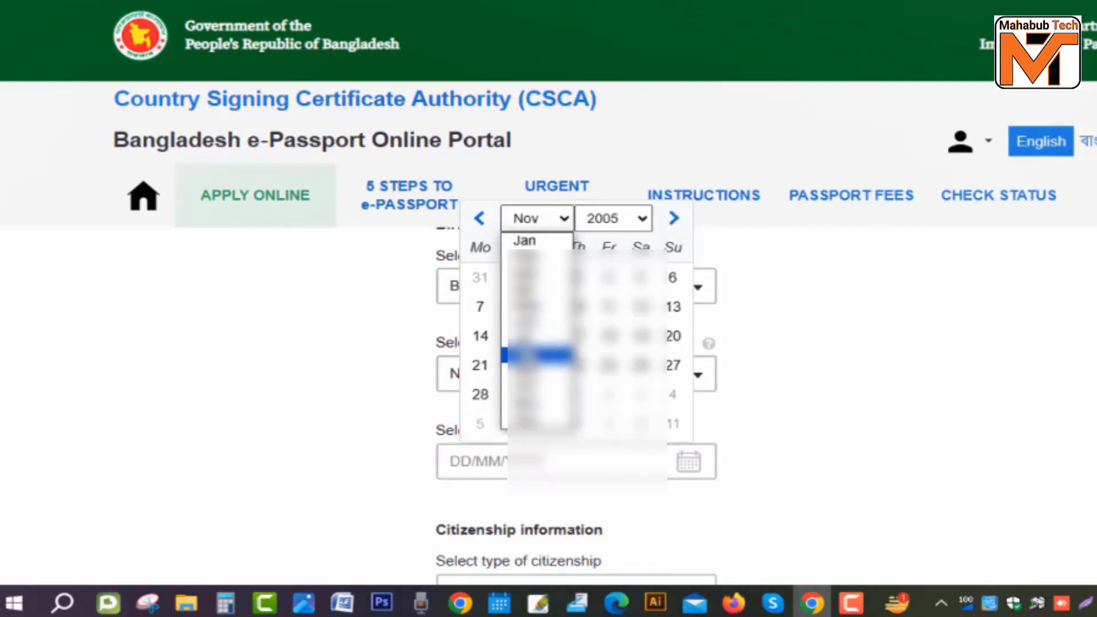
left_click(537, 373)
left_click(514, 366)
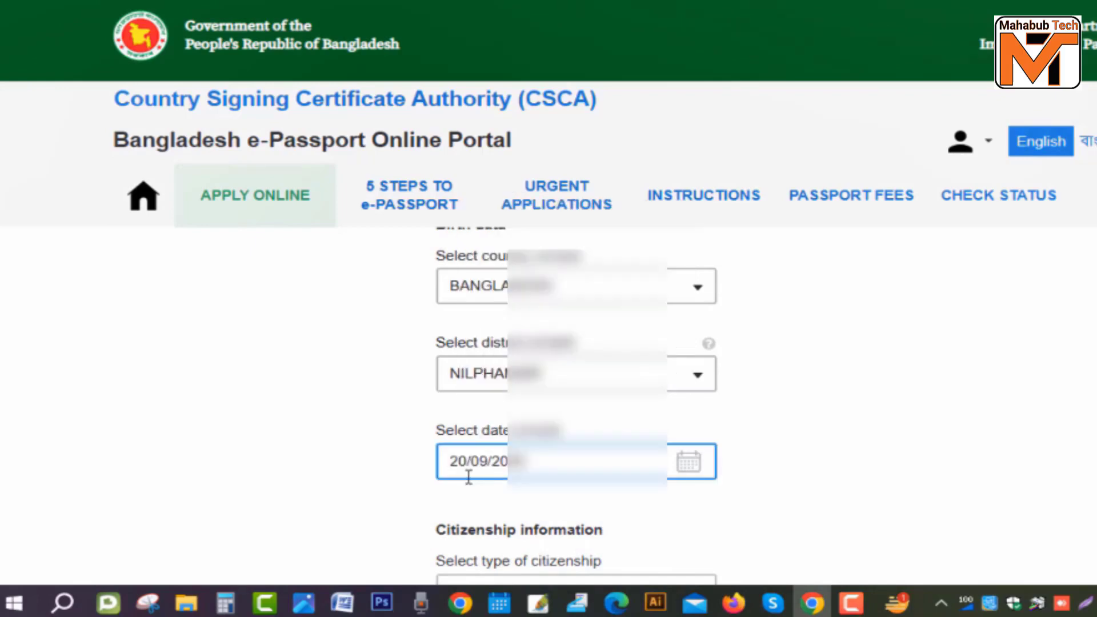
scroll(844, 436, "down", 3)
Step: Set the citizenship type to BY BIRTH
left_click(704, 424)
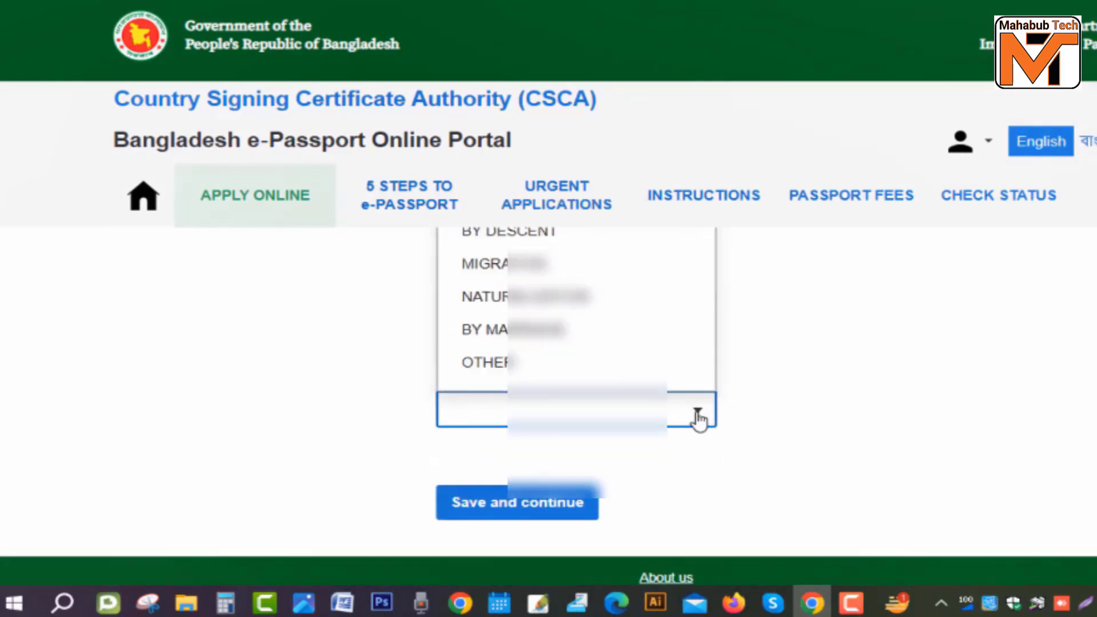
scroll(851, 444, "up", 3)
scroll(851, 444, "down", 3)
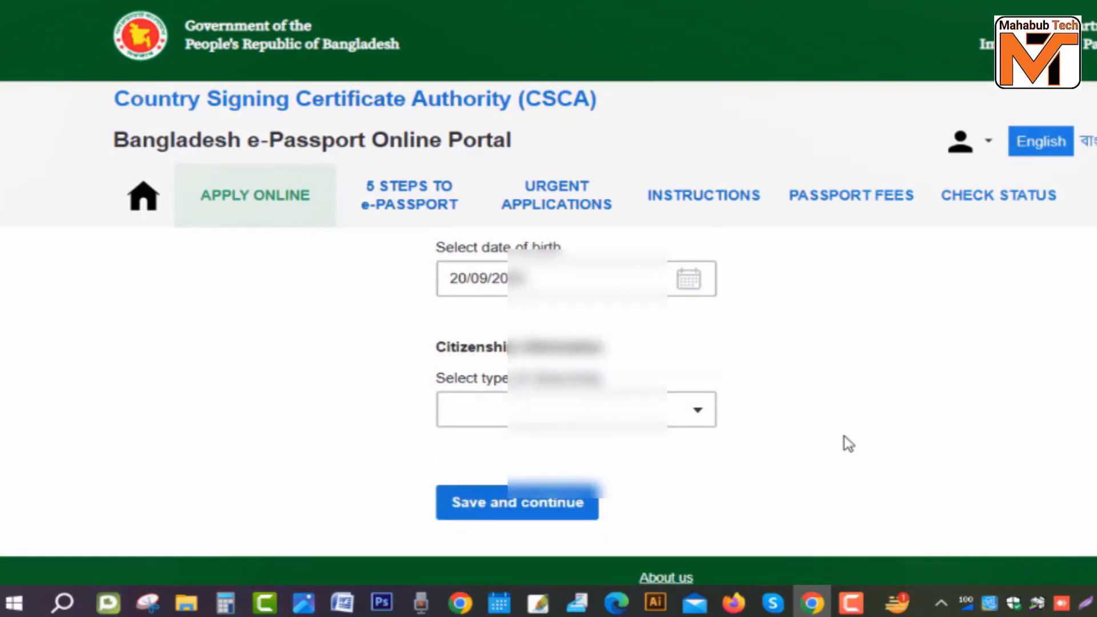
left_click(700, 419)
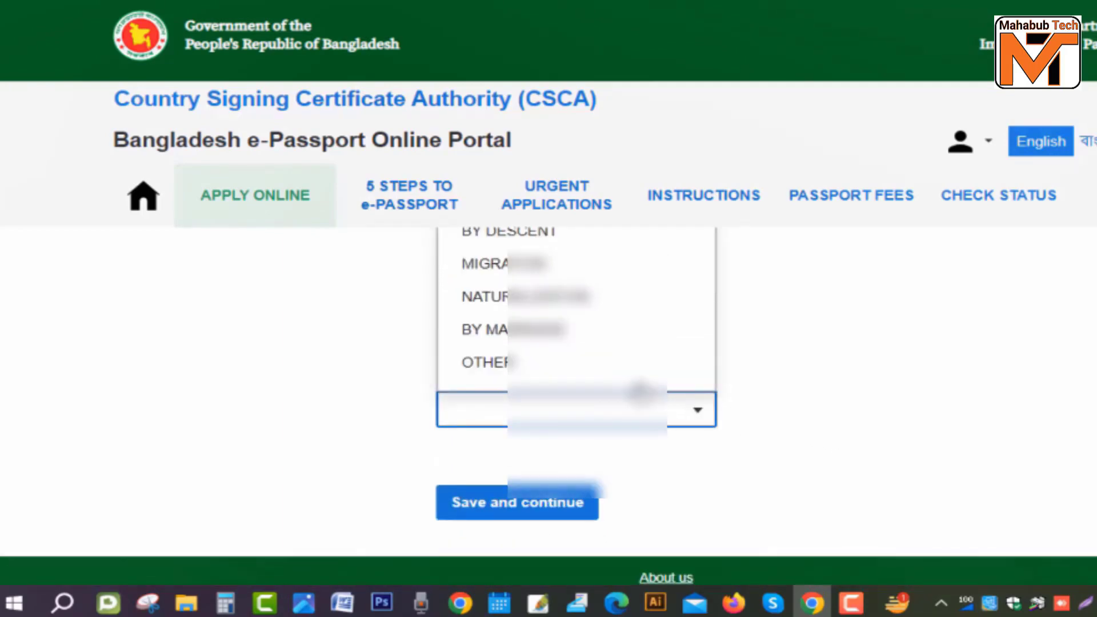
scroll(633, 389, "up", 2)
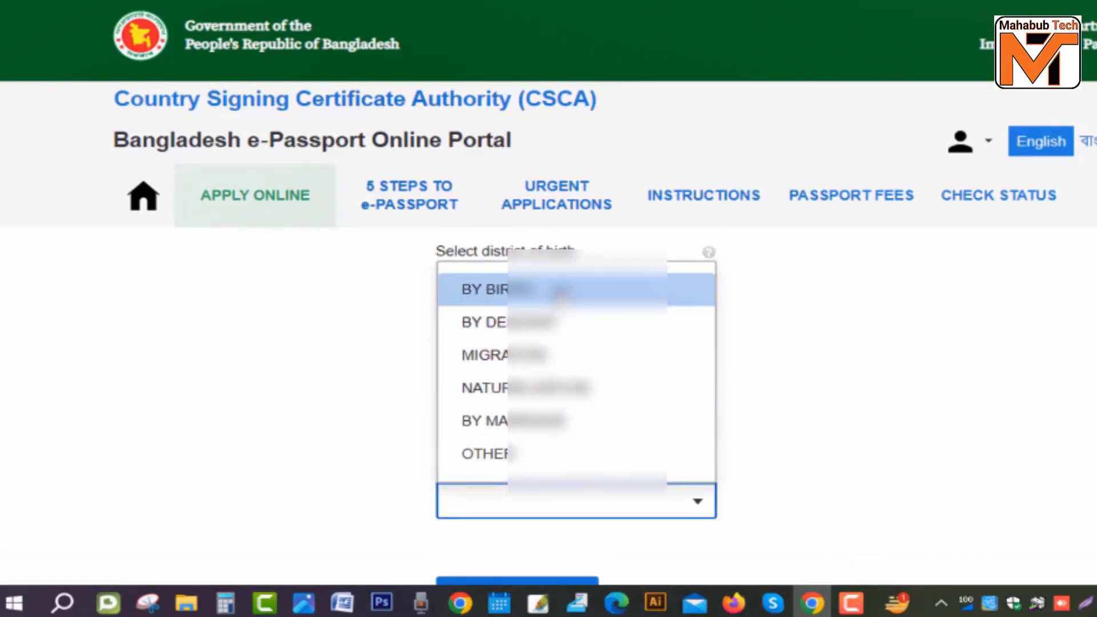
left_click(562, 290)
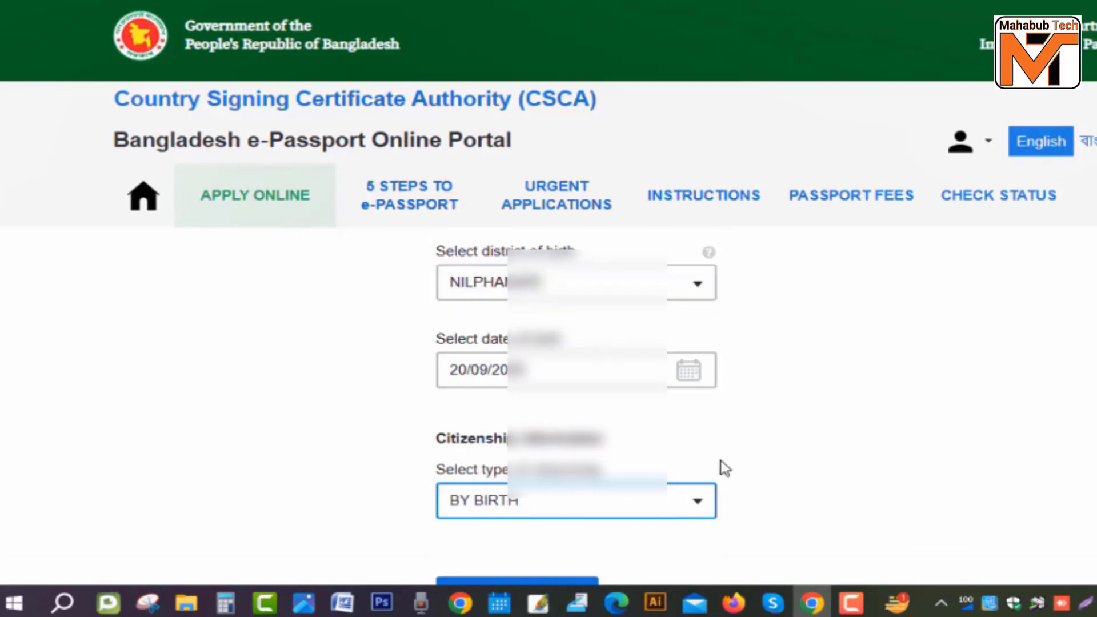
scroll(744, 483, "down", 3)
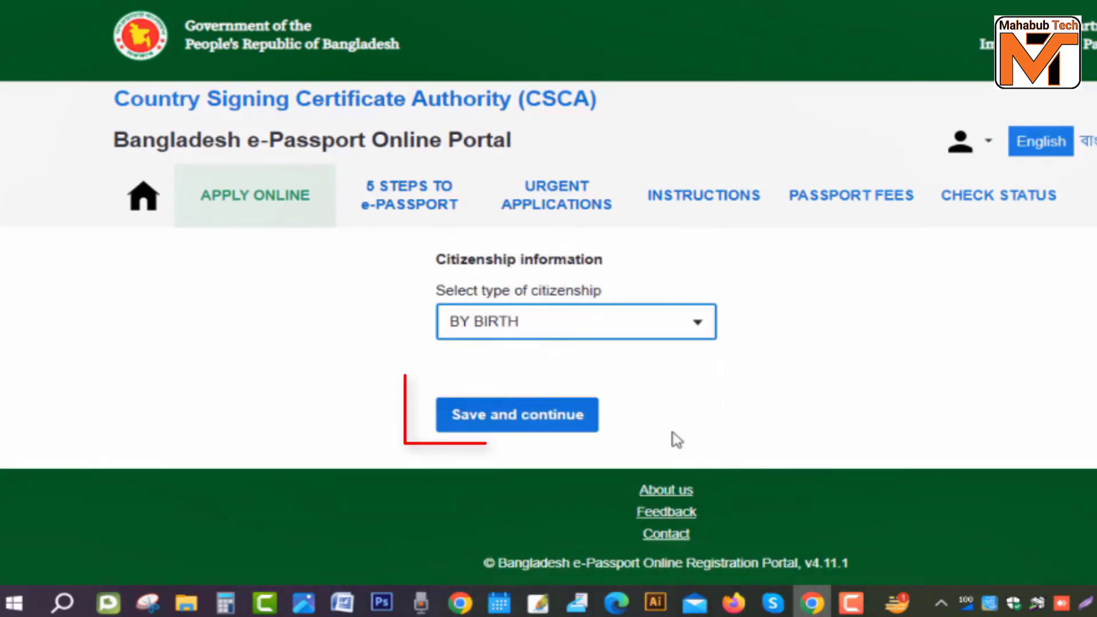
Step: Save the personal details and choose NILPHAMARI as the permanent address district
left_click(541, 432)
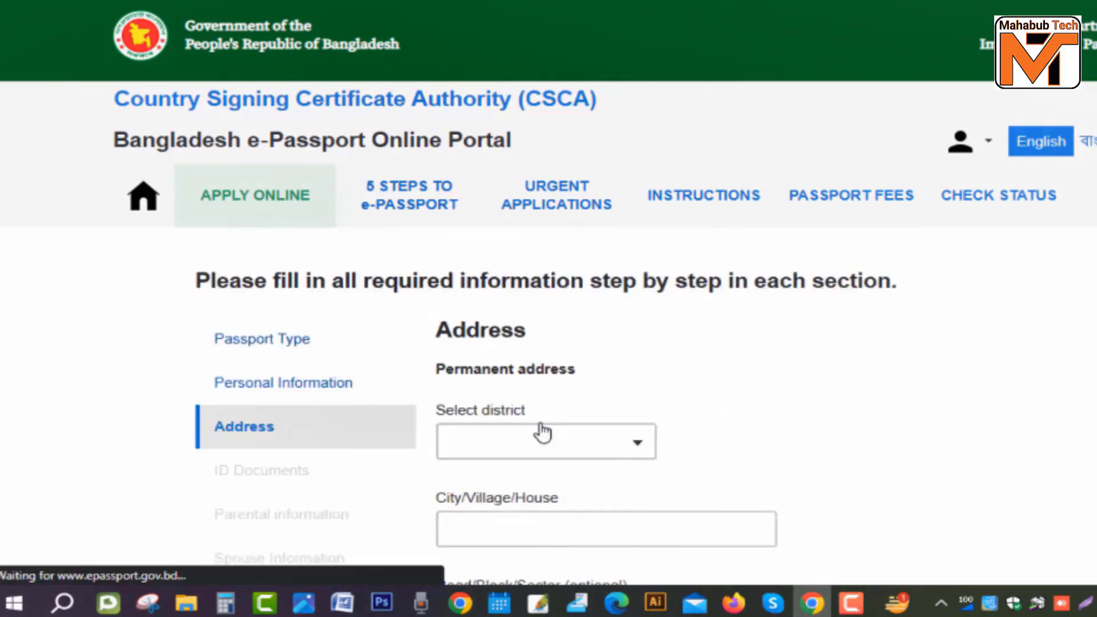
left_click(547, 466)
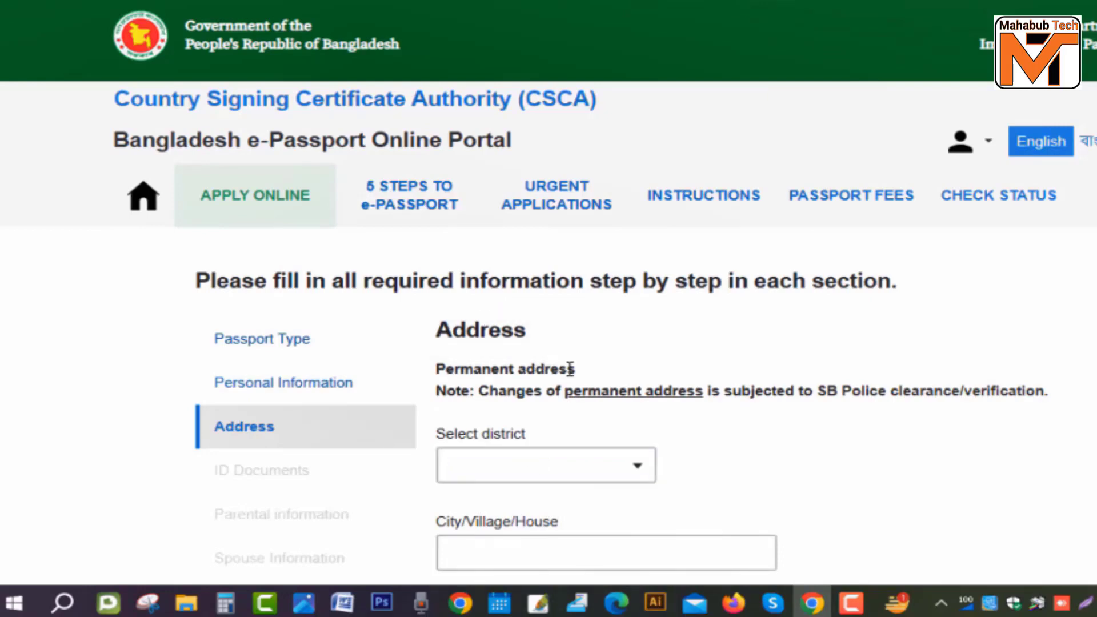
scroll(609, 368, "down", 2)
left_click(639, 376)
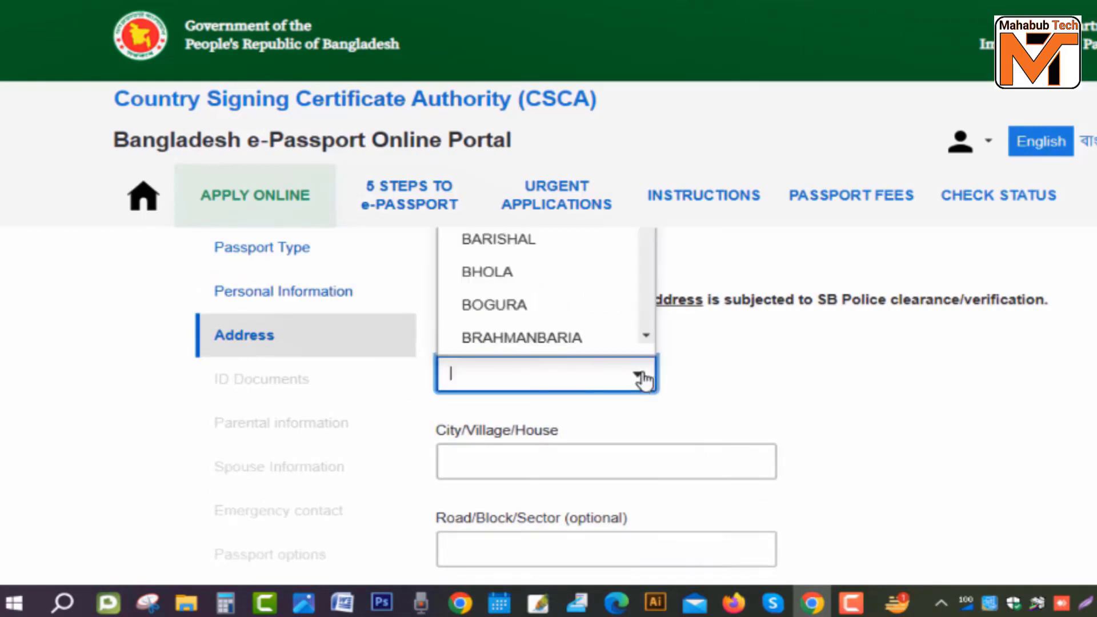
scroll(657, 362, "up", 2)
scroll(499, 343, "down", 15)
scroll(564, 372, "up", 2)
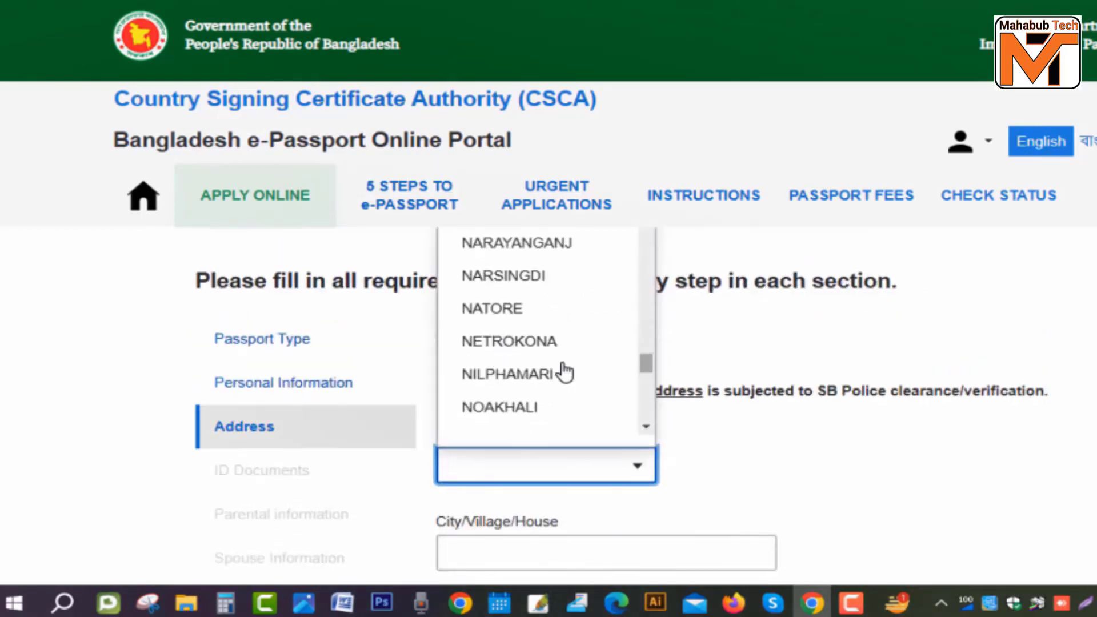
left_click(561, 372)
scroll(549, 375, "down", 4)
Step: Enter the city/village name for the permanent address
left_click(553, 369)
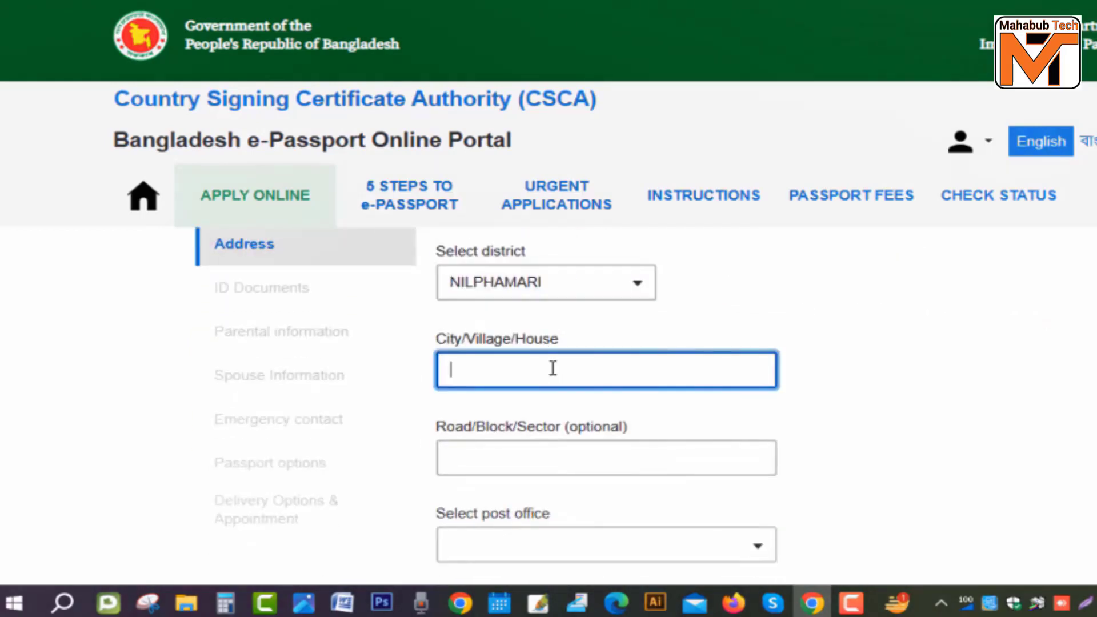
type("BABUR HAT")
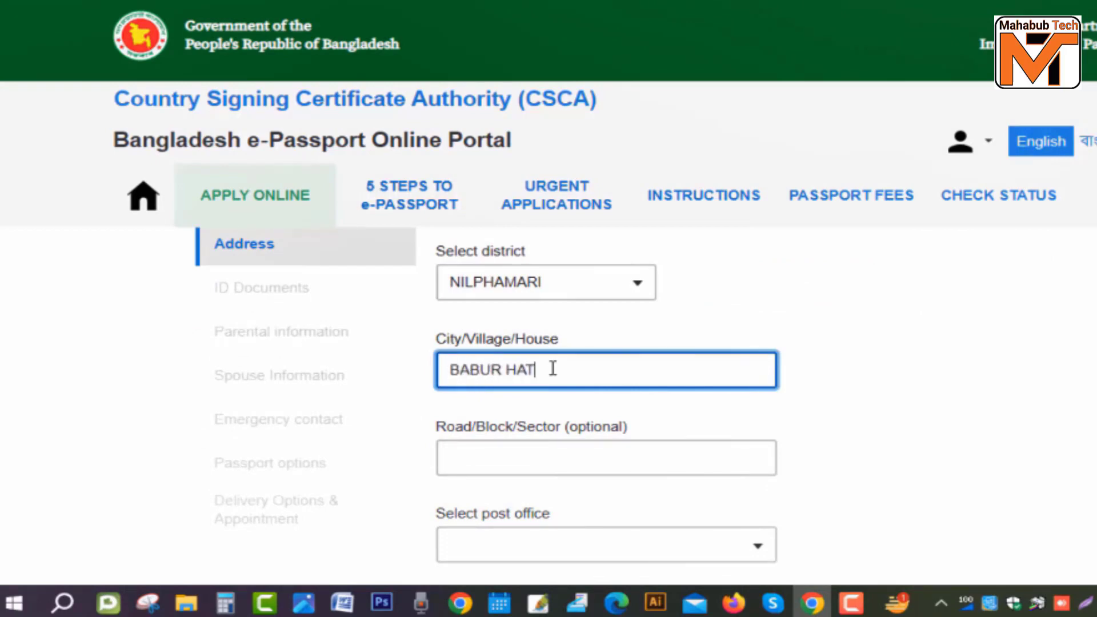
key("BackSpace")
key("BackSpace")
key("BackSpace")
type("AT")
scroll(638, 360, "down", 5)
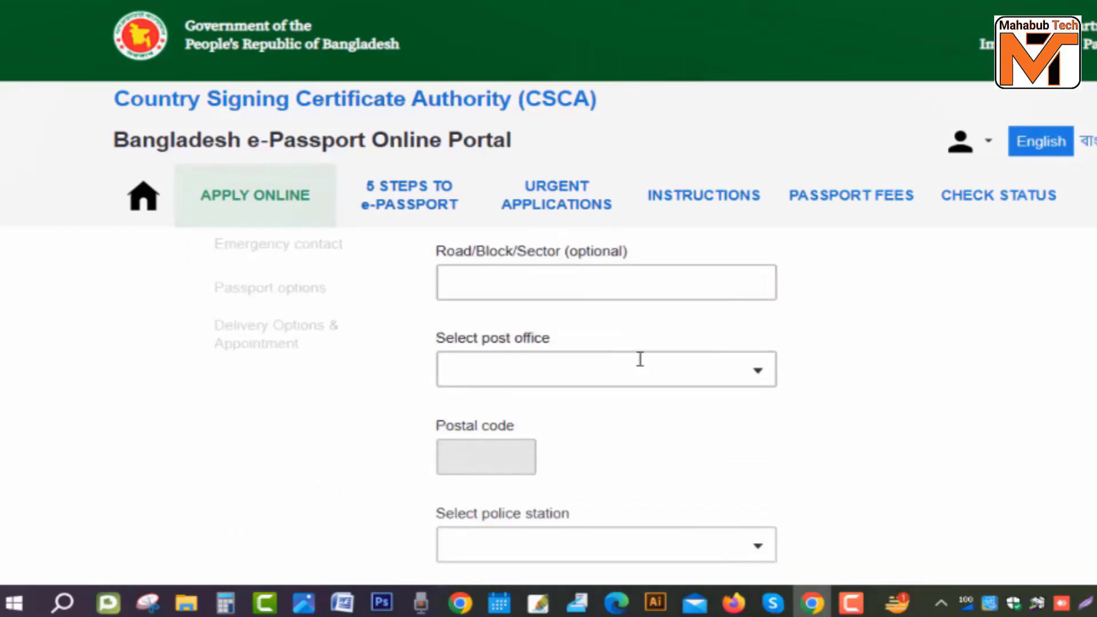
scroll(625, 348, "up", 1)
Step: Pick the post office by searching its postal code, then choose the police station
left_click(710, 369)
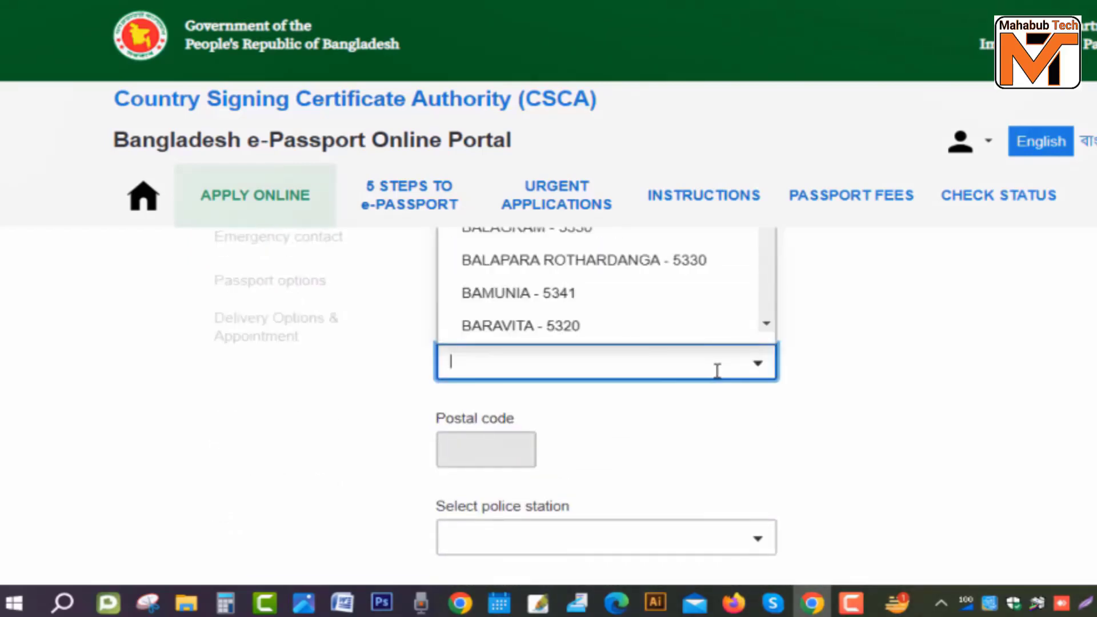
type("5350")
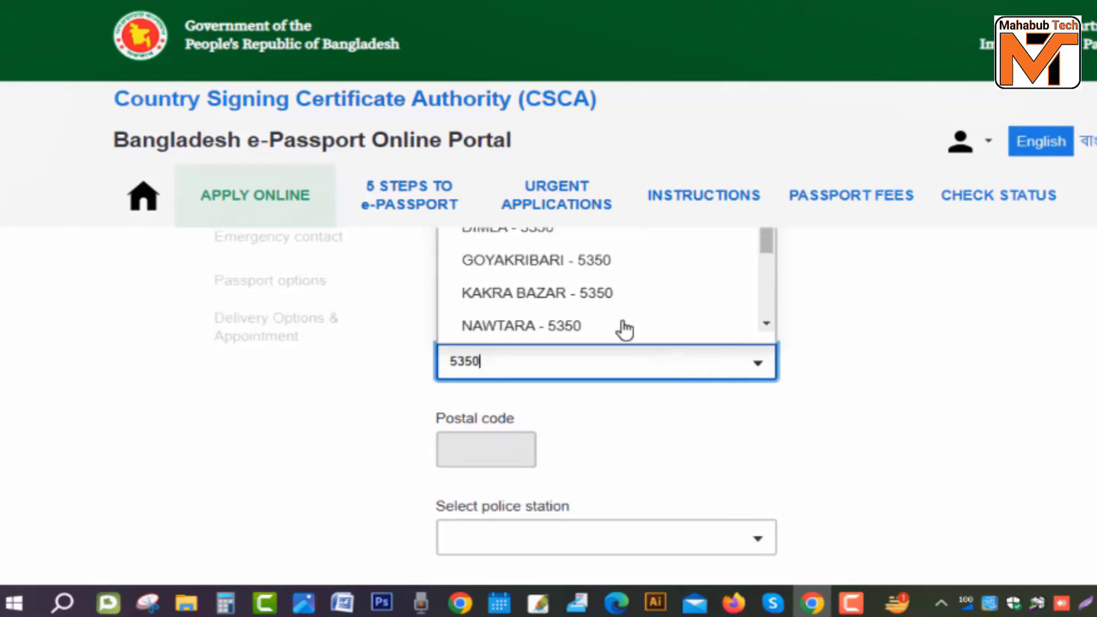
scroll(623, 326, "up", 2)
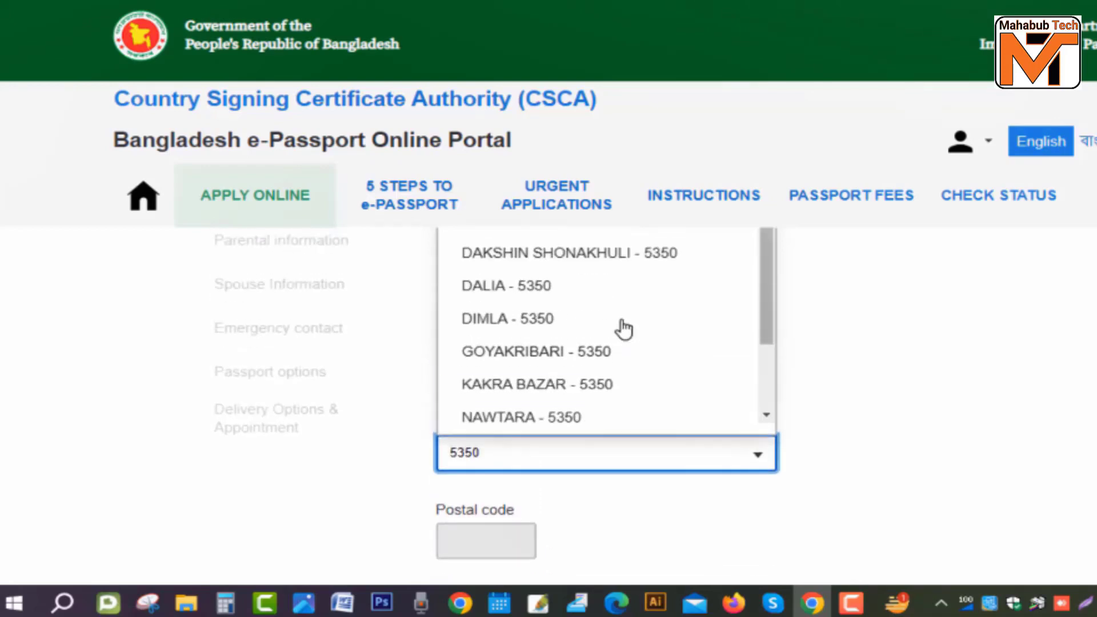
left_click(535, 322)
left_click(598, 380)
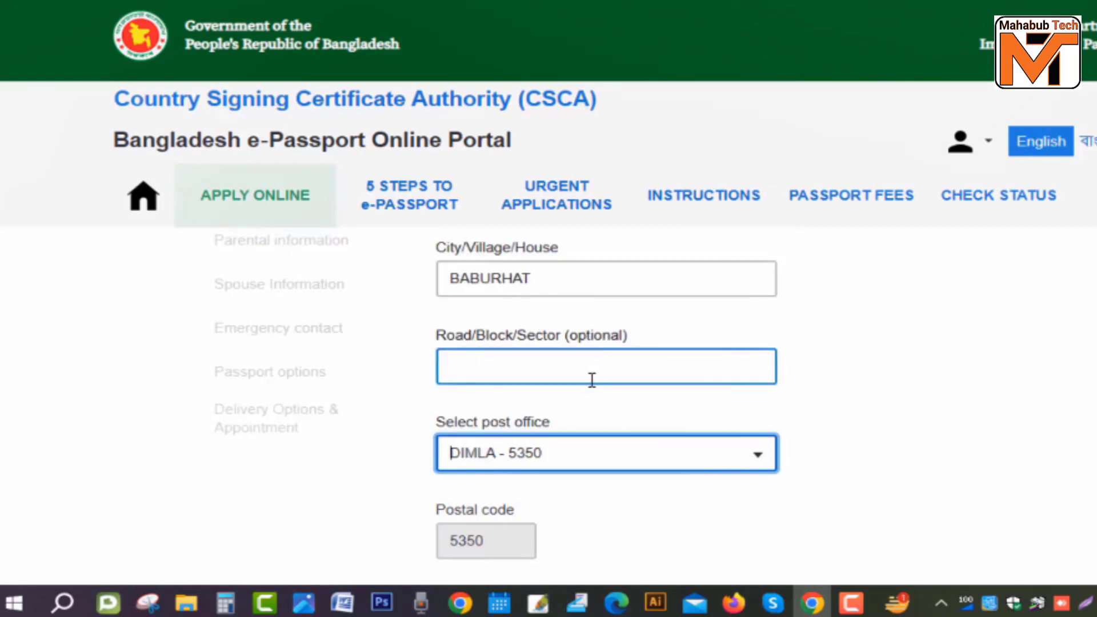
scroll(592, 380, "down", 4)
left_click(754, 451)
scroll(571, 358, "up", 2)
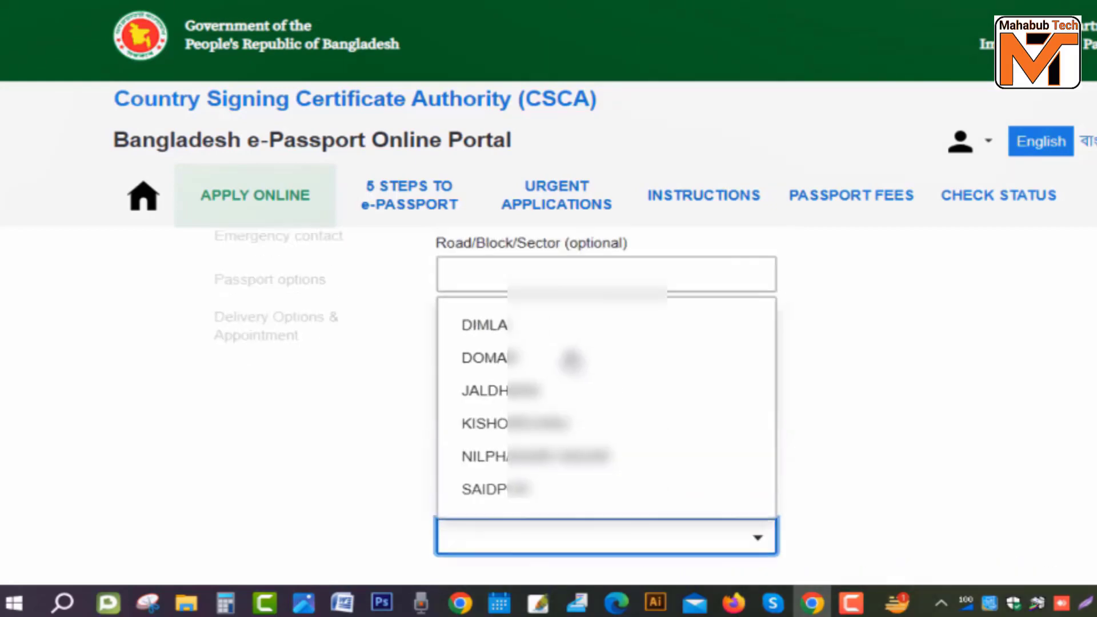
left_click(485, 324)
scroll(571, 372, "down", 6)
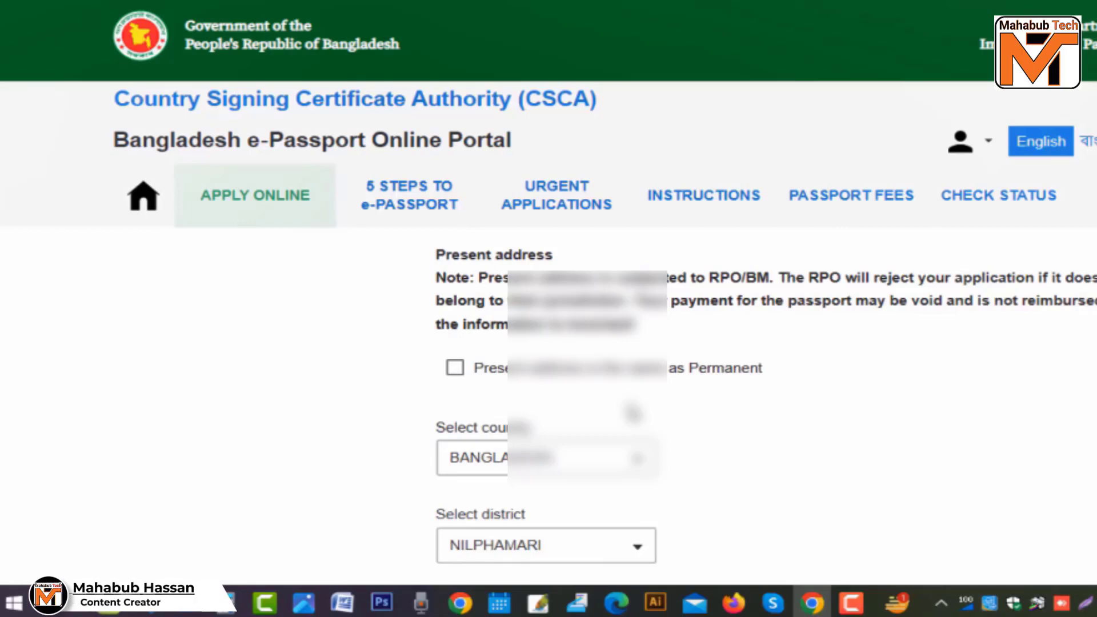
Step: Make the present address same as permanent and check NILPHAMARI as the Regional Passport Office
left_click(455, 369)
scroll(640, 403, "down", 10)
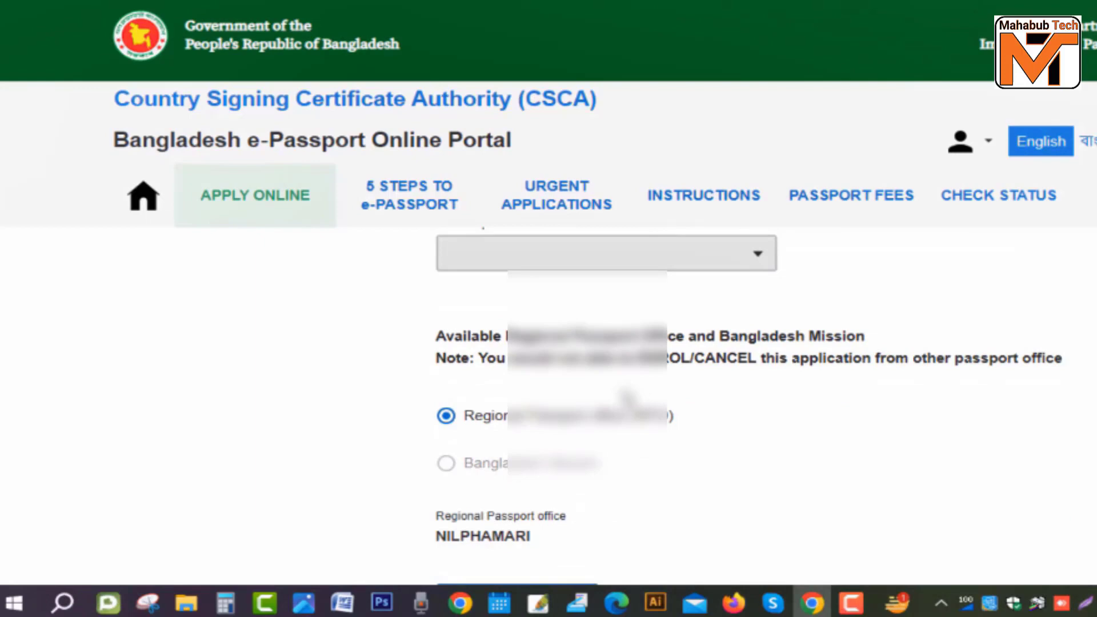
scroll(626, 397, "down", 2)
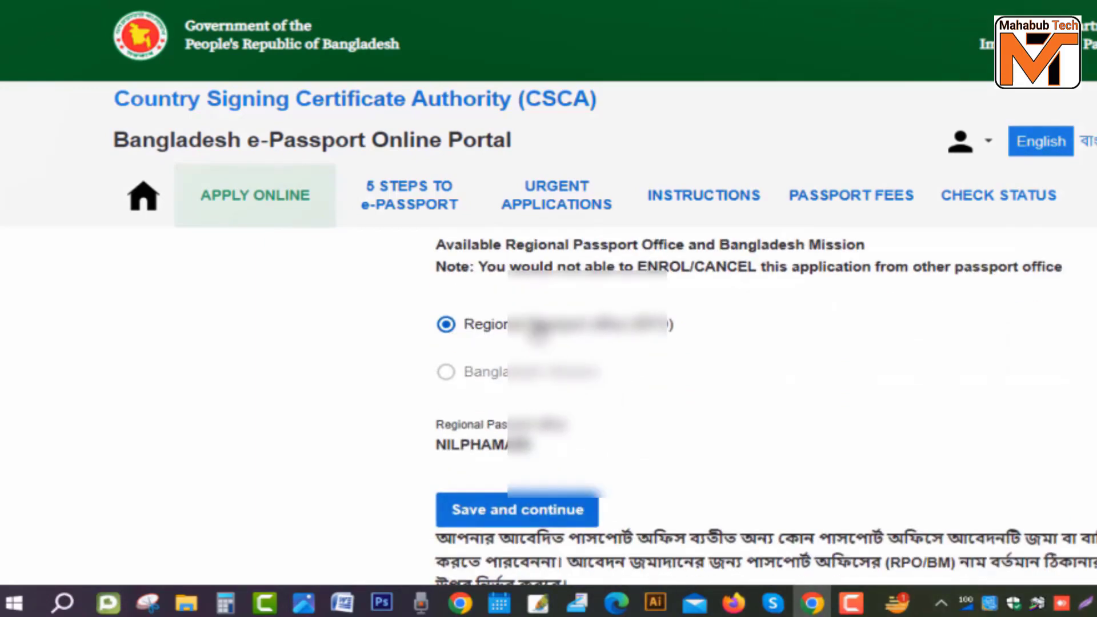
scroll(454, 369, "down", 2)
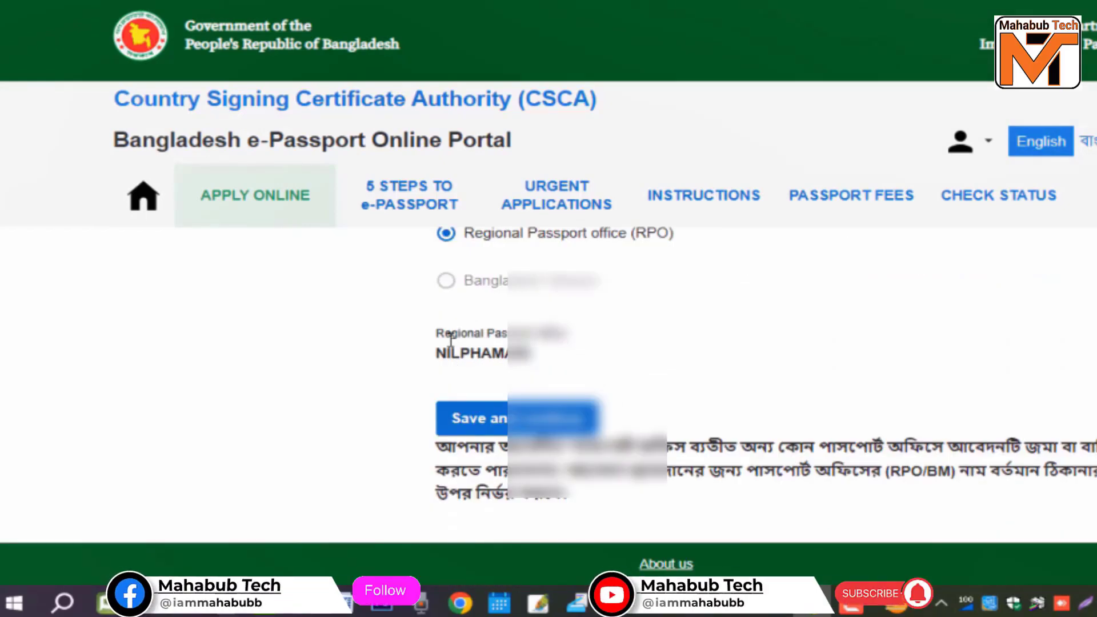
Step: Save the address step and declare no previous passport
left_click(529, 421)
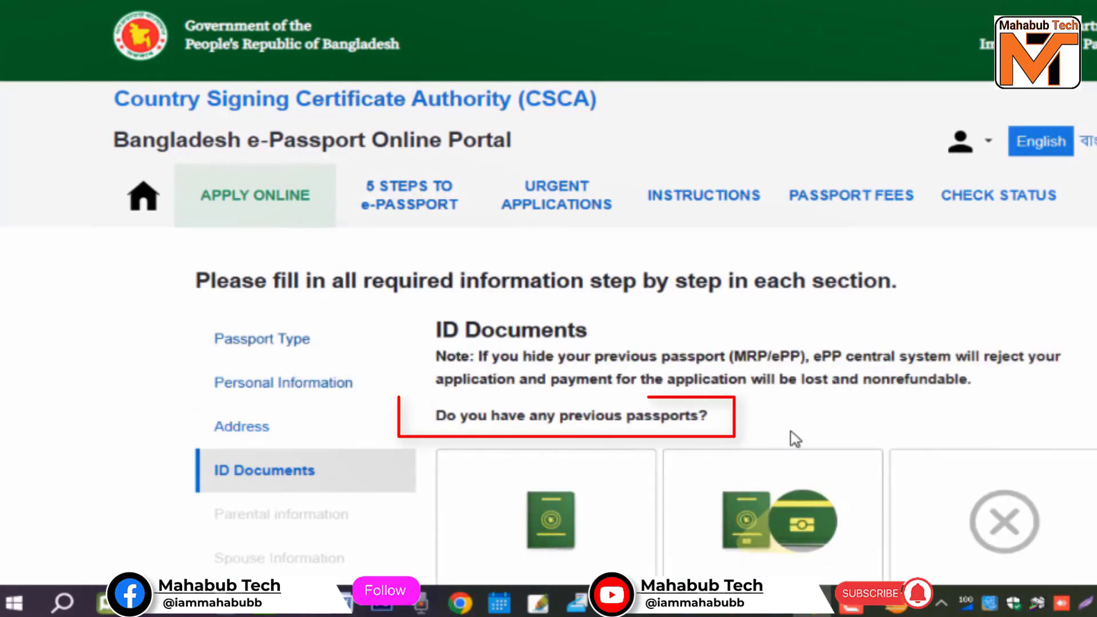
scroll(796, 436, "down", 5)
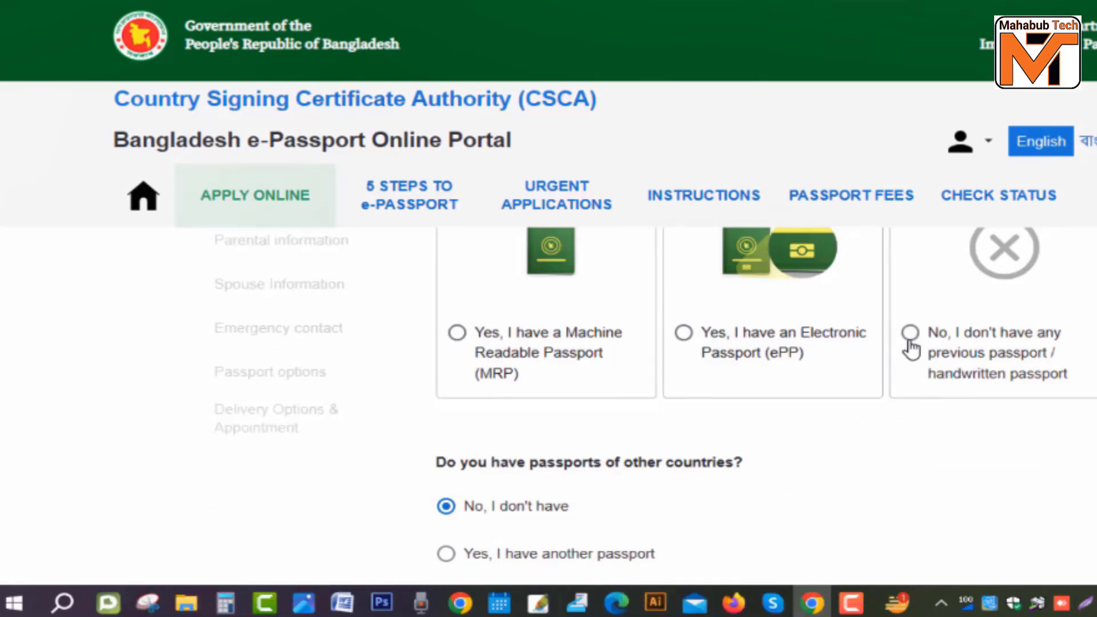
scroll(492, 475, "up", 3)
scroll(509, 497, "down", 2)
left_click(910, 423)
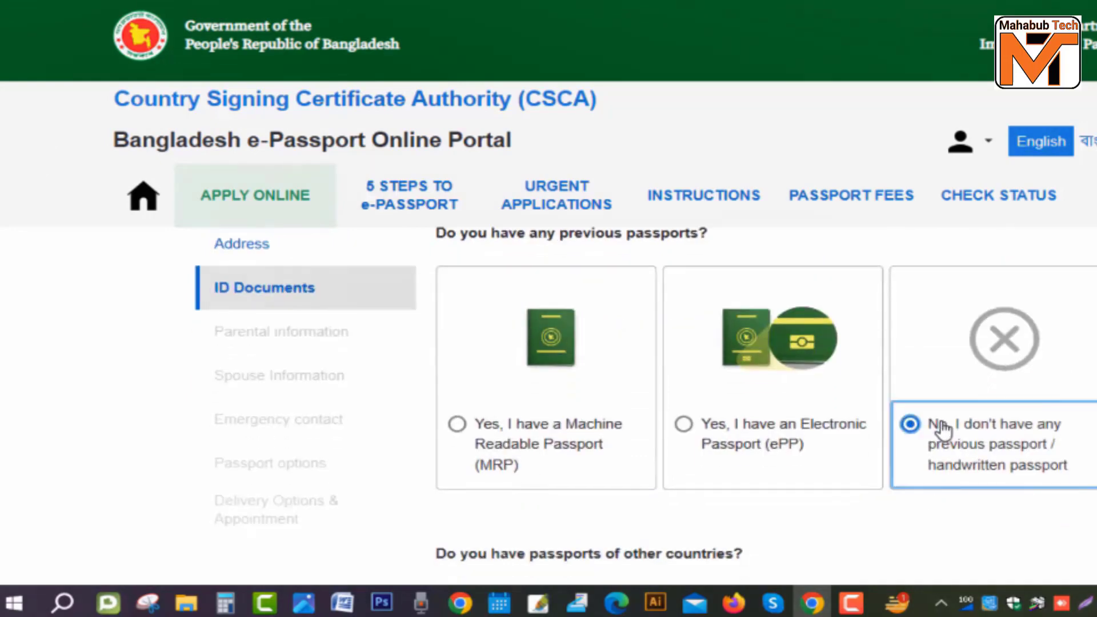
scroll(926, 430, "down", 3)
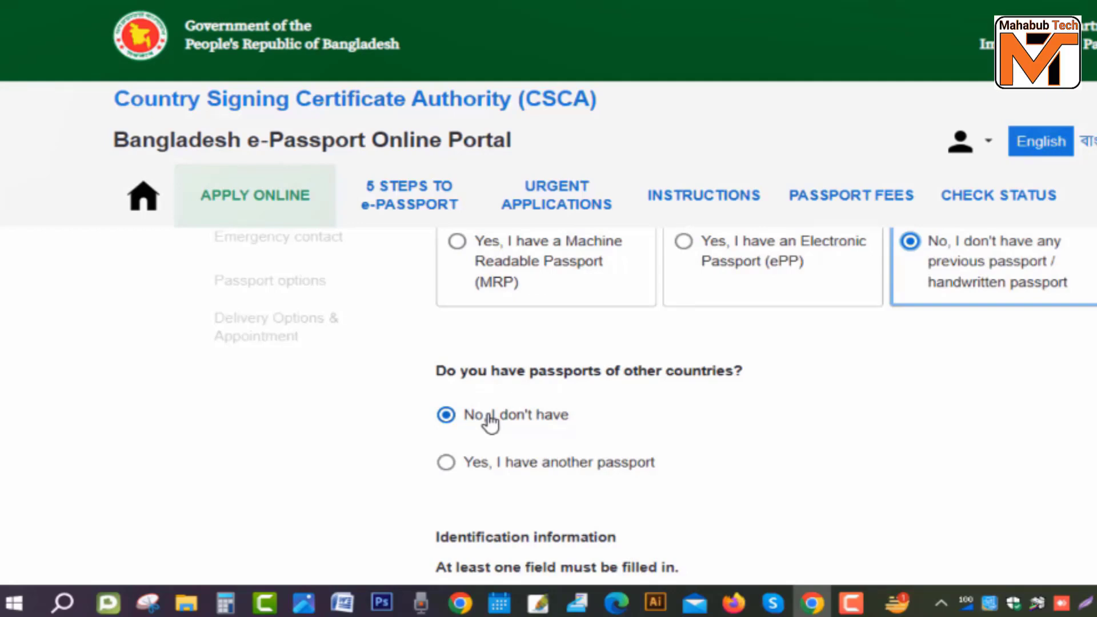
Step: Enter the National ID number and save the ID documents
scroll(526, 436, "down", 5)
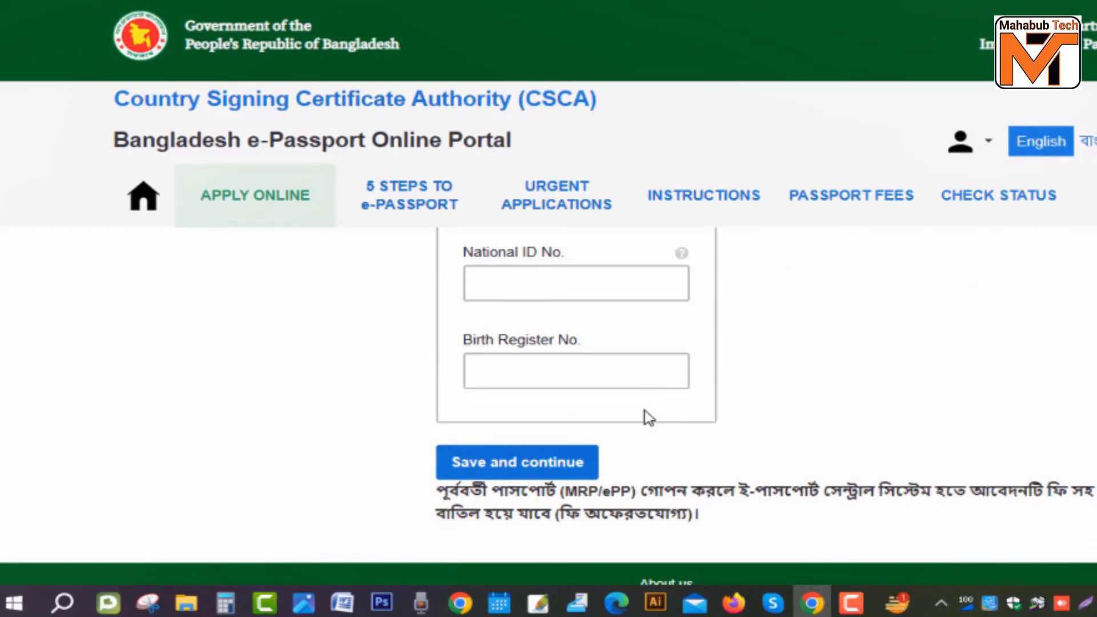
scroll(649, 417, "up", 2)
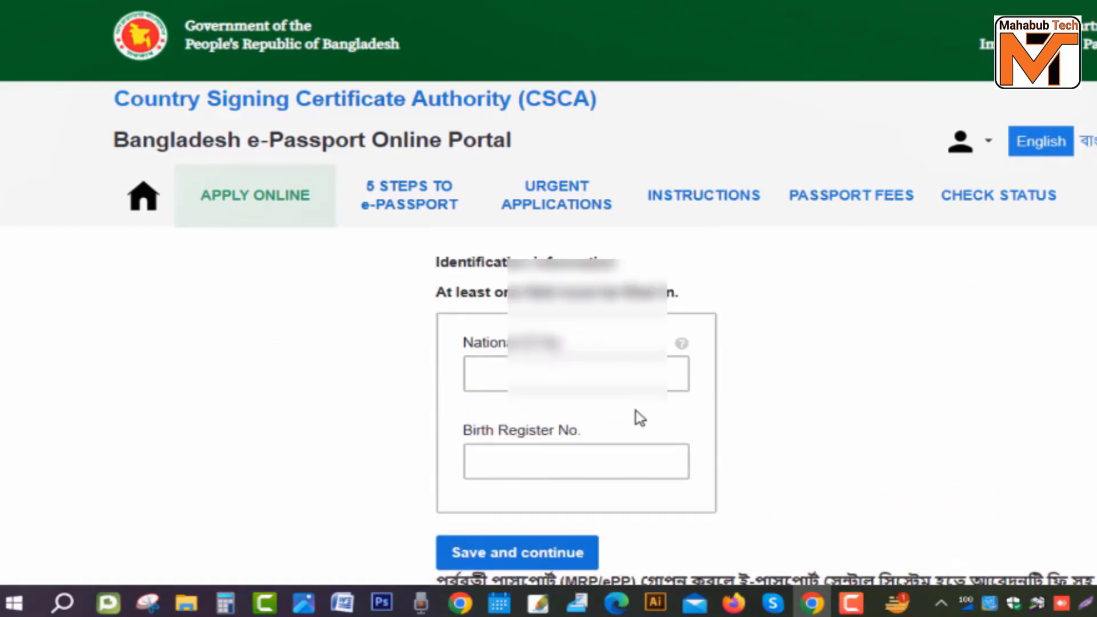
left_click(601, 375)
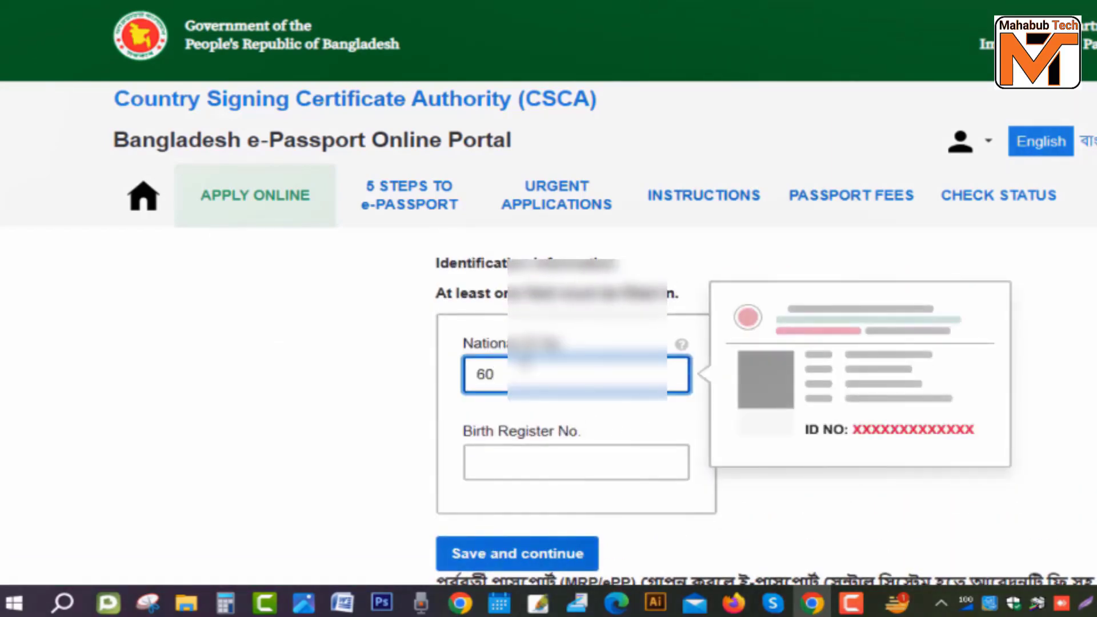
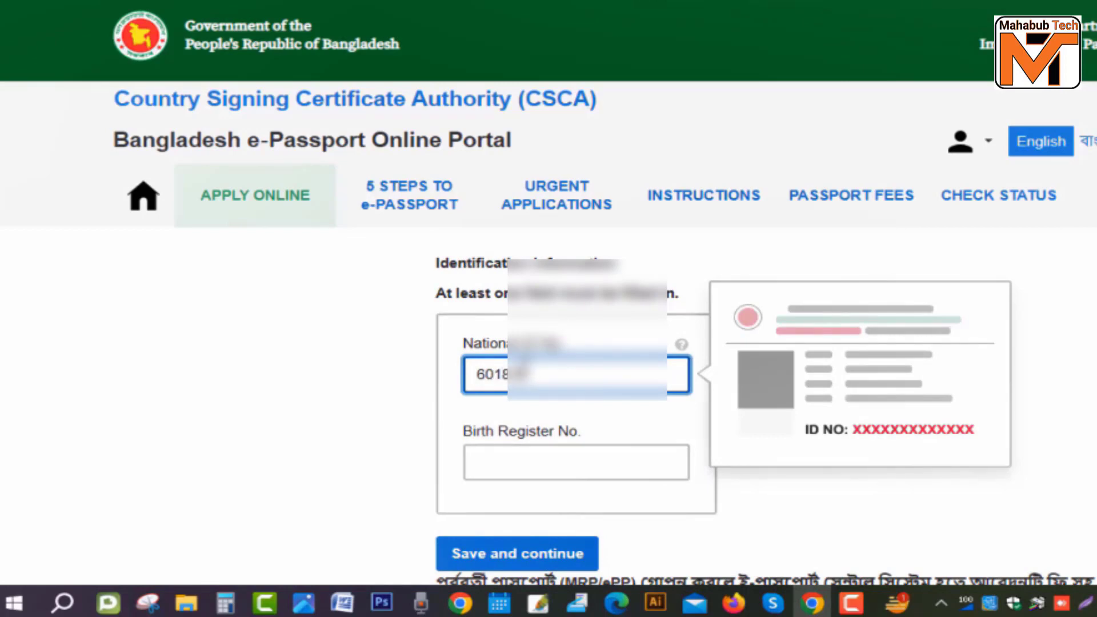
scroll(525, 451, "down", 2)
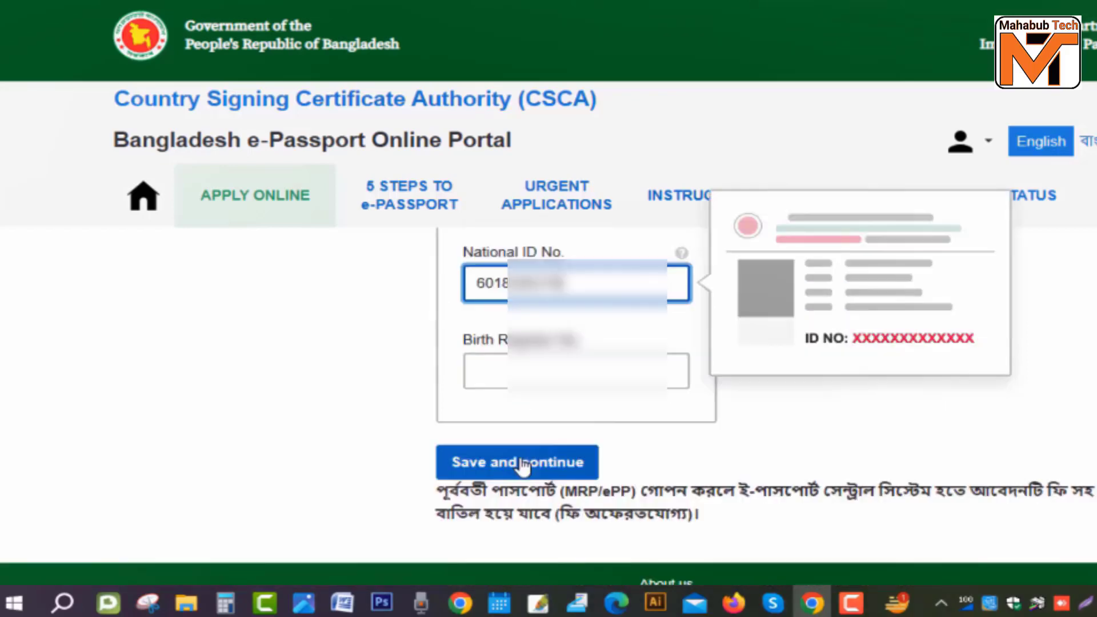
left_click(525, 464)
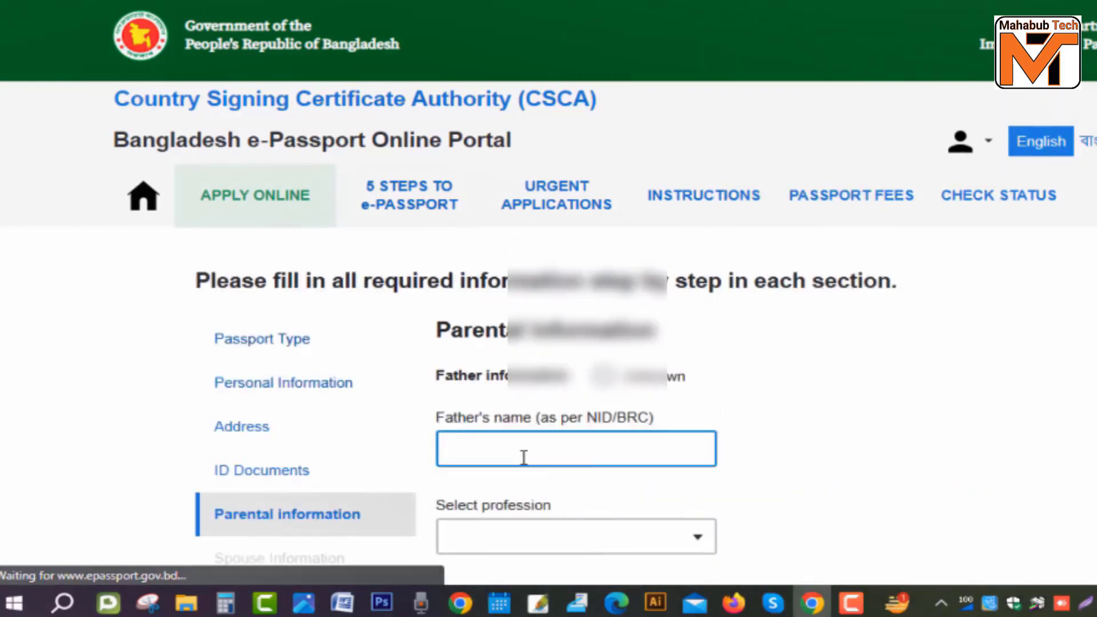
Step: Enter the father's name and choose LABOR as his profession
scroll(495, 377, "down", 2)
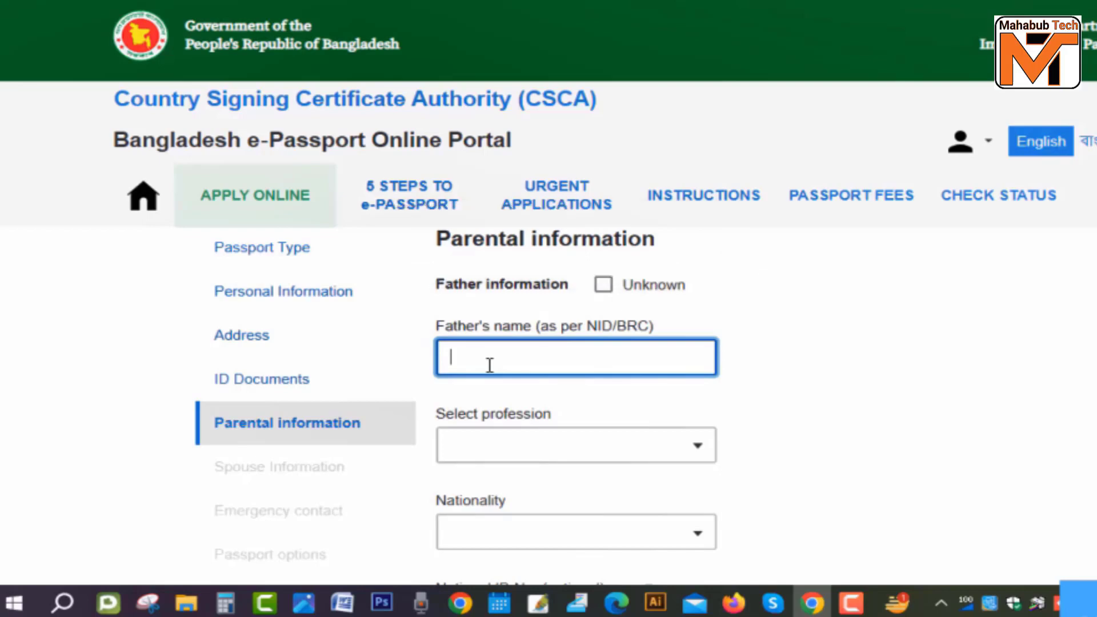
type("MM")
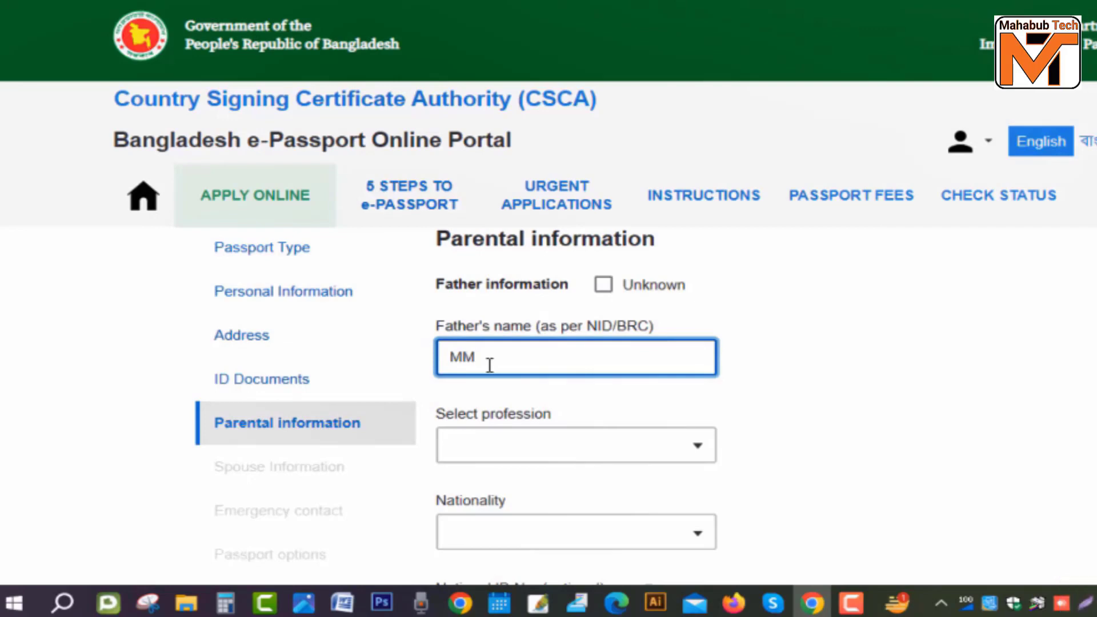
type(" TOT")
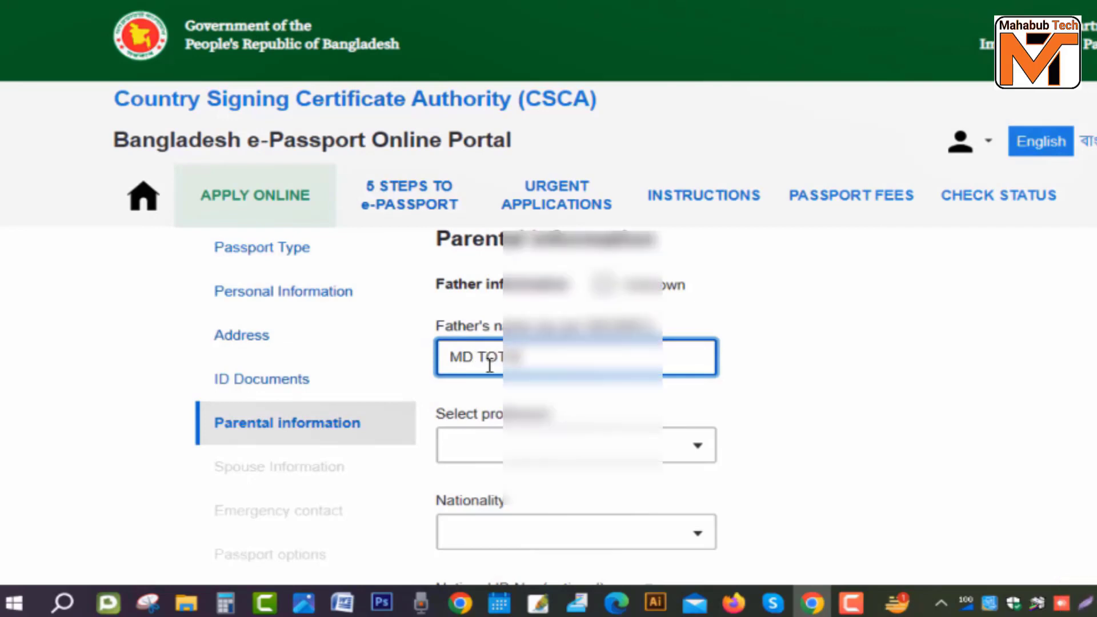
key("Tab")
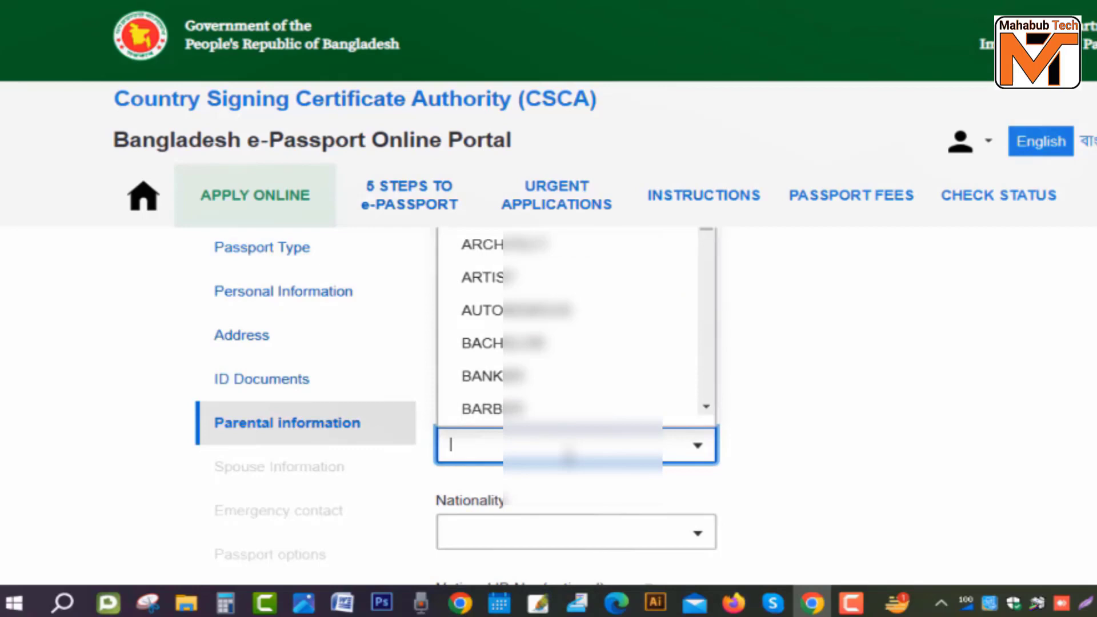
scroll(595, 411, "down", 3)
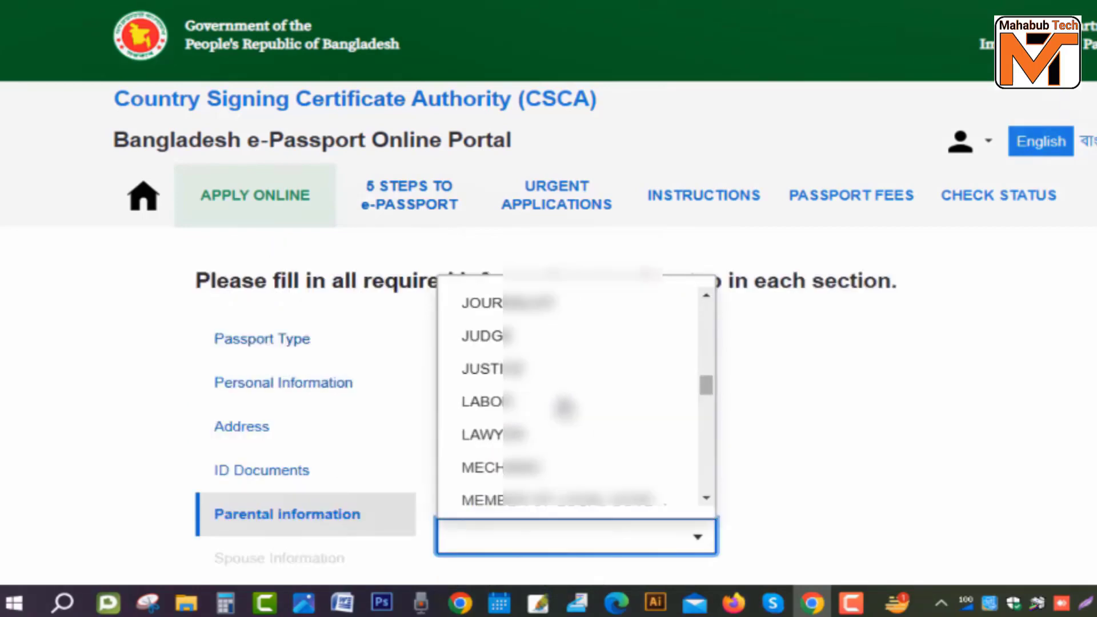
left_click(485, 402)
scroll(492, 402, "down", 5)
Step: Set the father's nationality to BANGLADESHI
key("Tab")
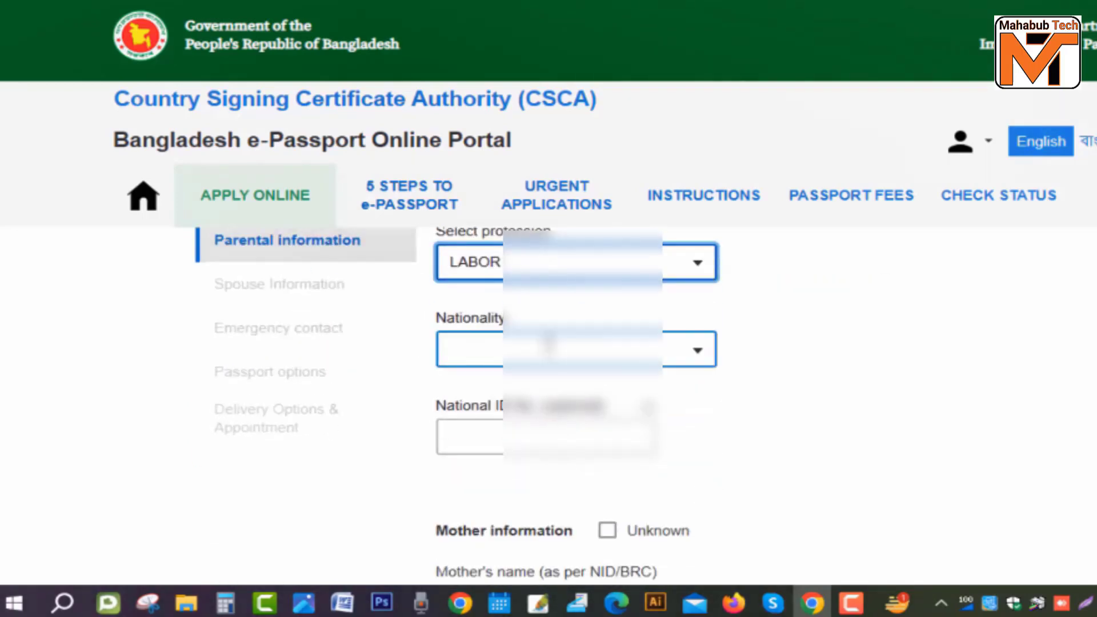
scroll(611, 293, "down", 5)
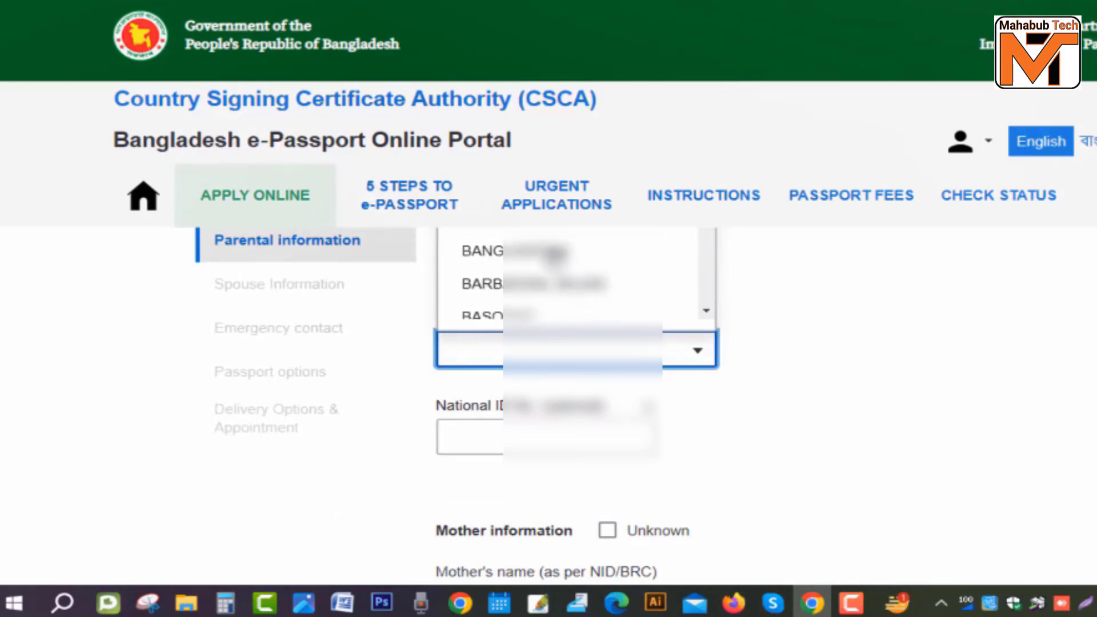
left_click(546, 252)
scroll(548, 340, "down", 2)
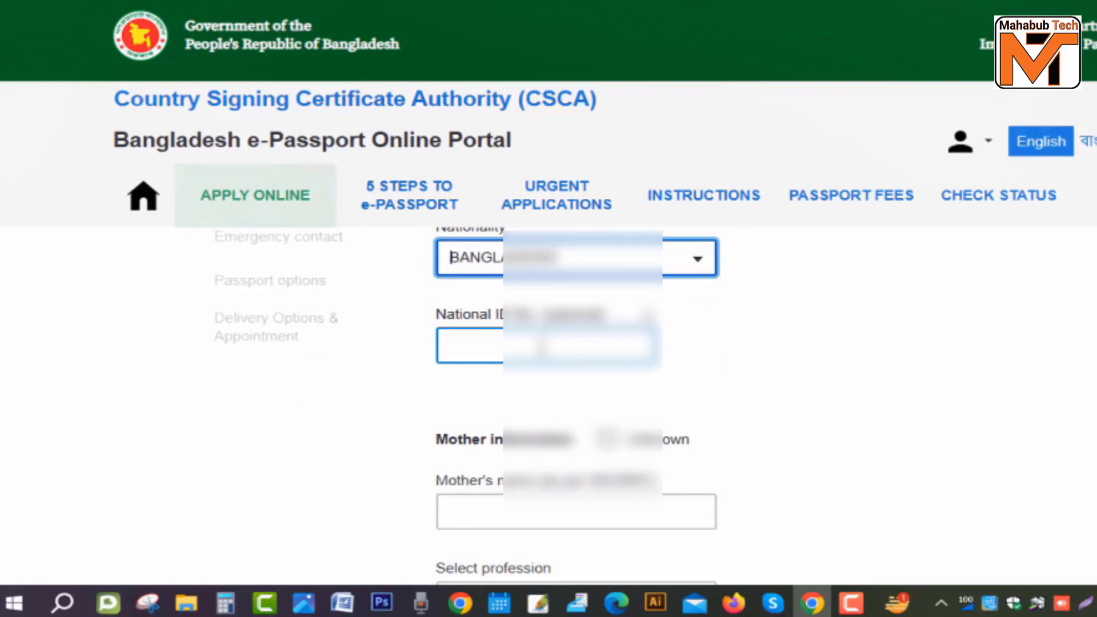
scroll(548, 343, "down", 2)
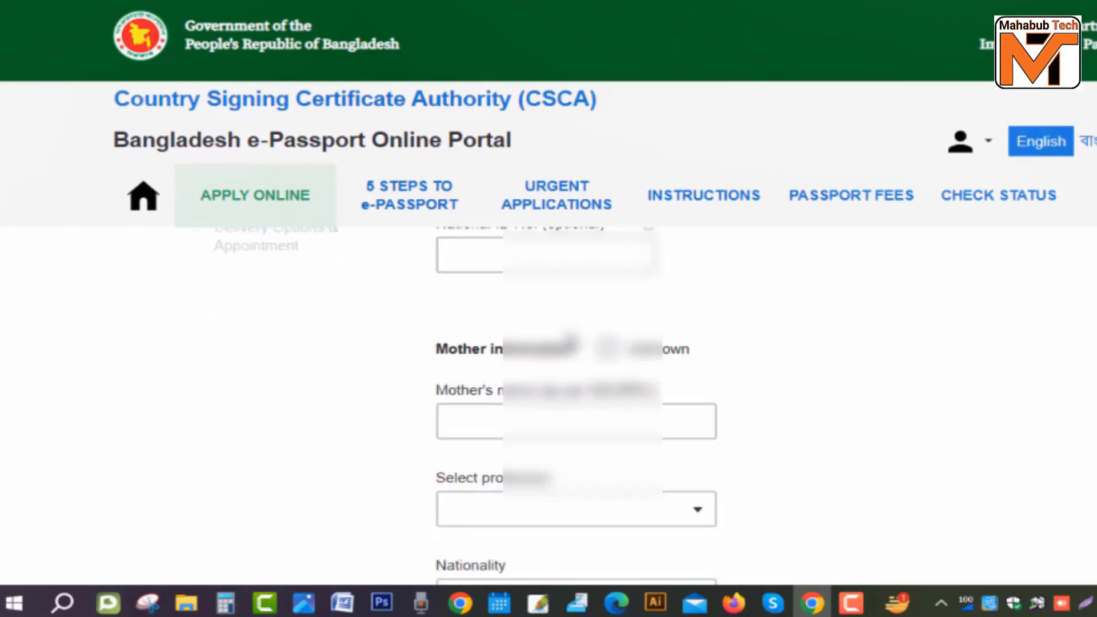
scroll(548, 343, "up", 3)
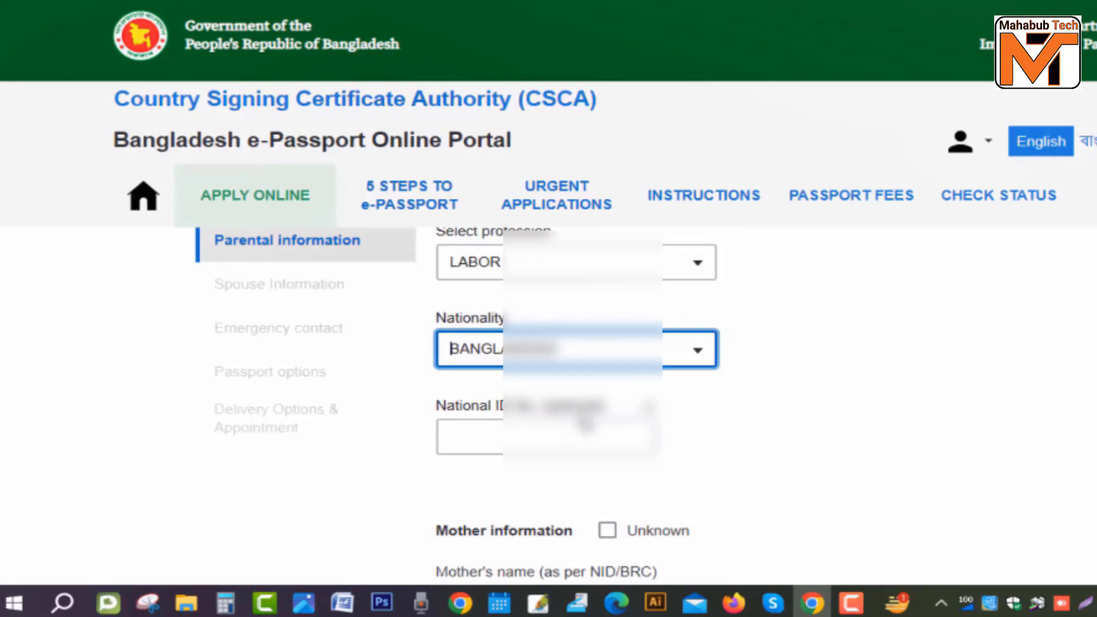
scroll(563, 419, "down", 2)
scroll(563, 419, "down", 2)
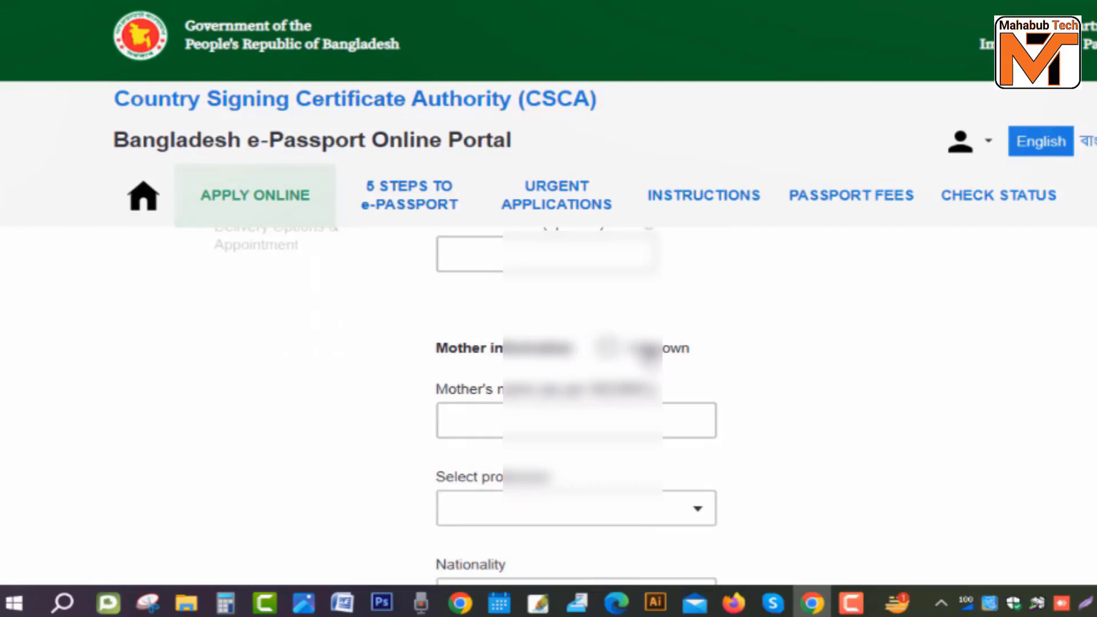
Step: Leave the mother's information marked as known and type her name into the name field
left_click(607, 347)
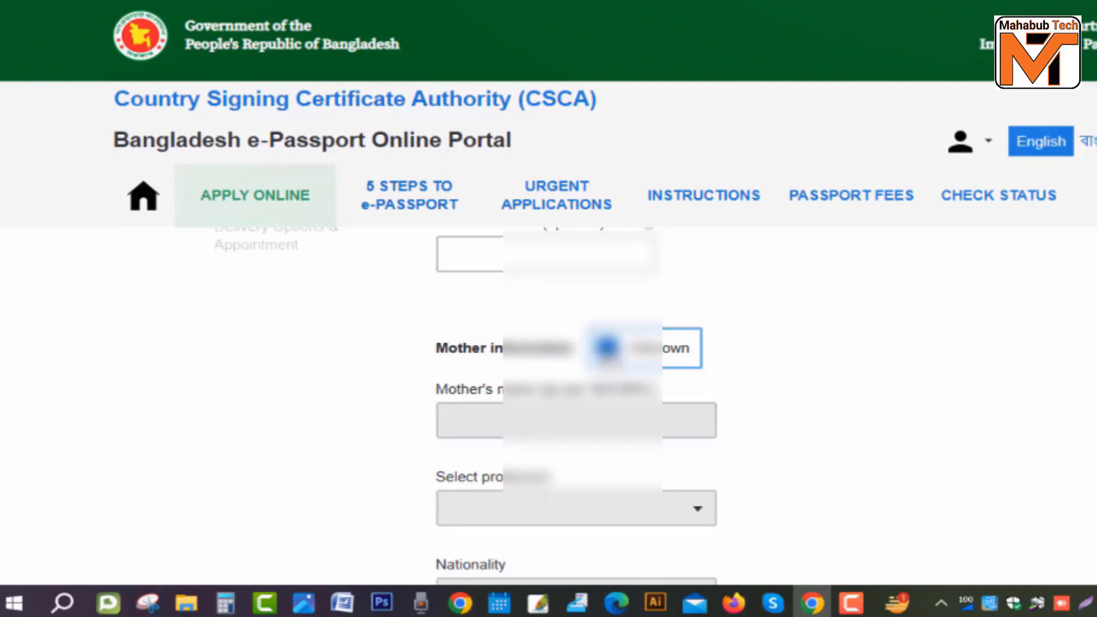
left_click(607, 347)
left_click(522, 419)
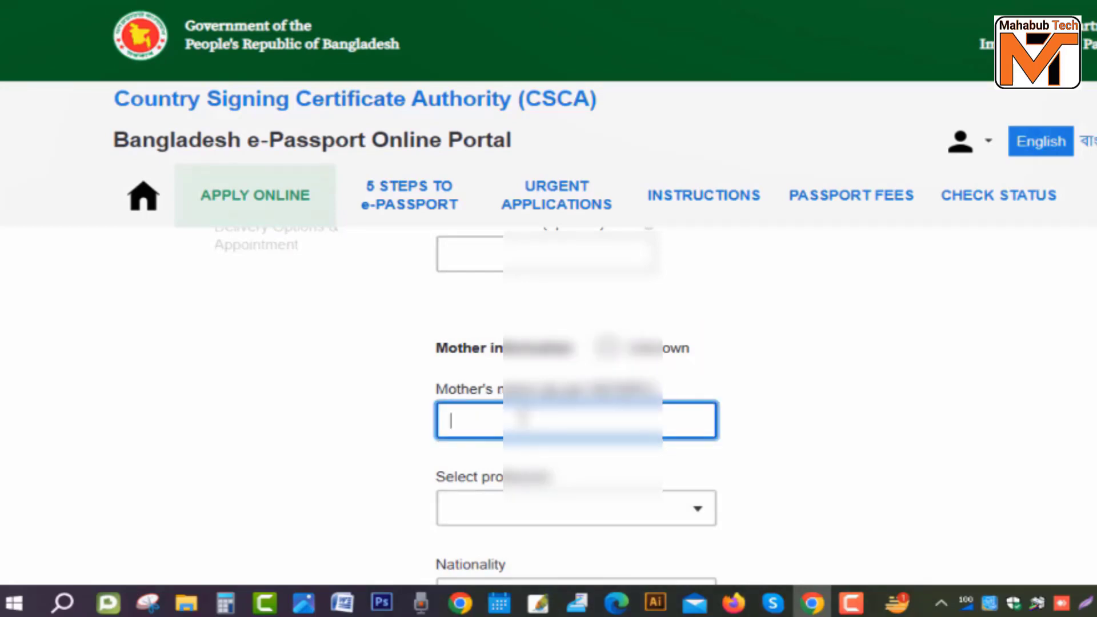
type("MST MA")
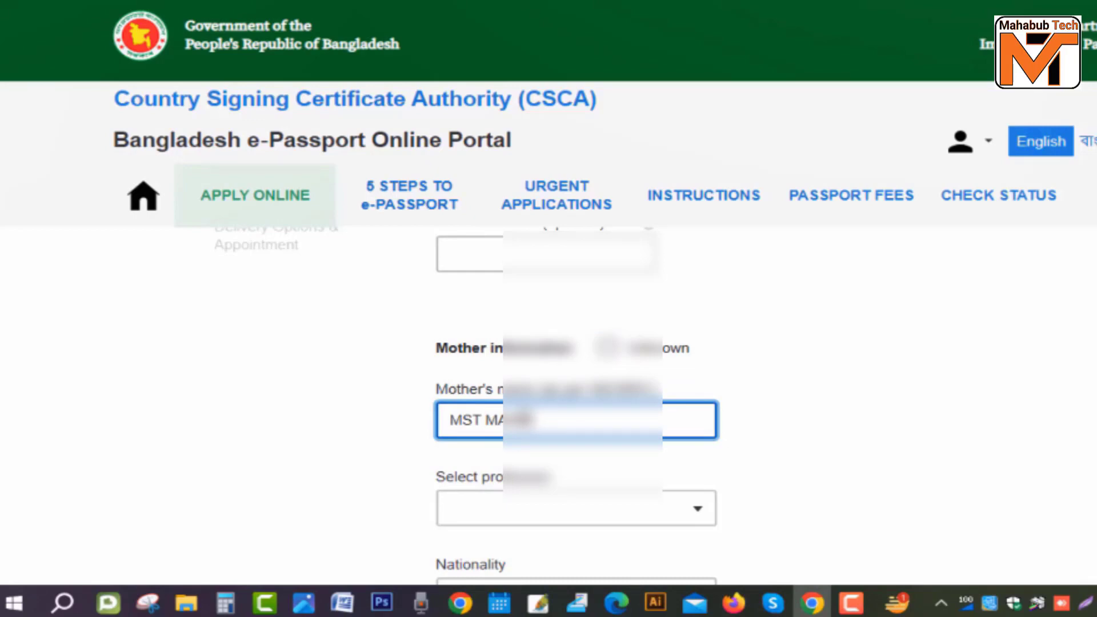
scroll(577, 343, "down", 3)
Step: Open the mother's profession list and look through the options
left_click(603, 326)
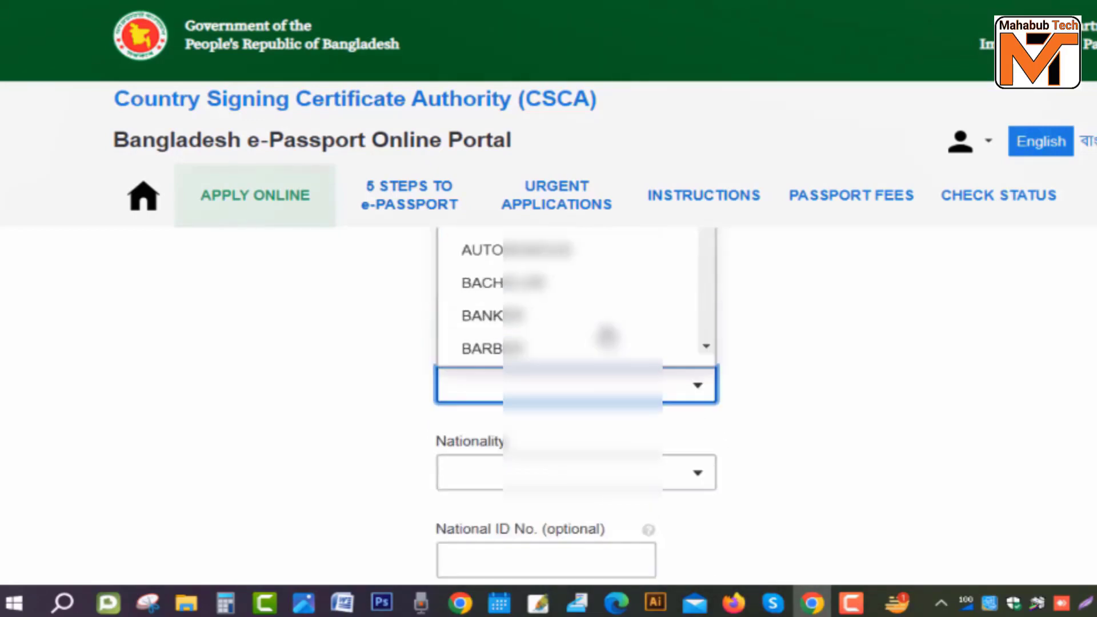
scroll(577, 400, "down", 10)
scroll(569, 423, "down", 15)
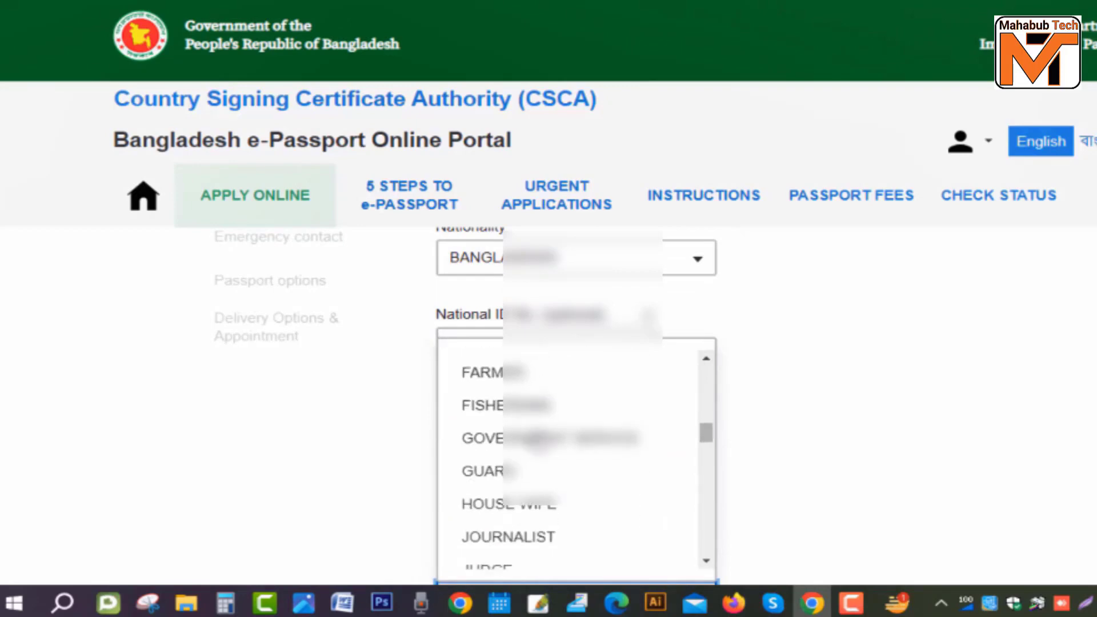
scroll(532, 448, "up", 3)
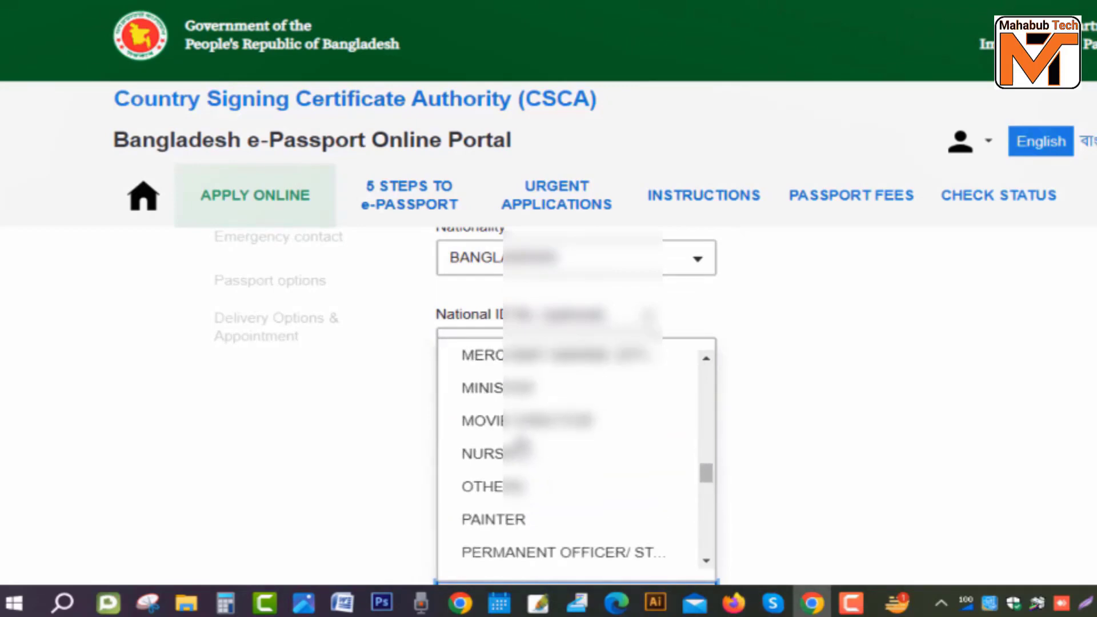
scroll(540, 463, "down", 6)
scroll(541, 471, "down", 8)
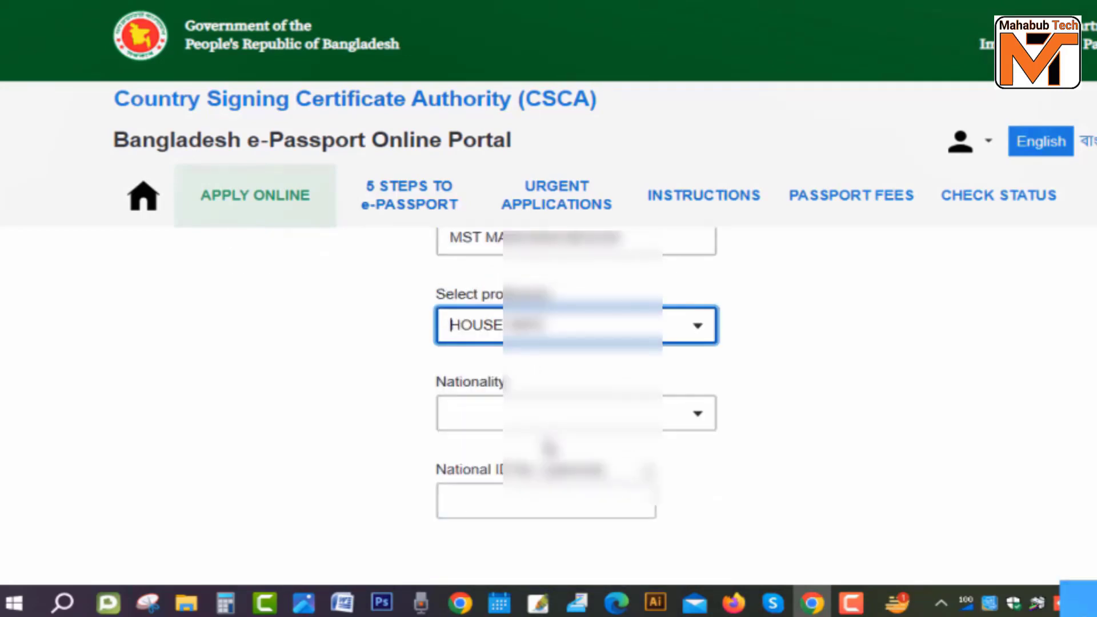
Step: Set the mother's nationality to BANGLADESHI and select her name text for reuse
left_click(556, 426)
scroll(609, 349, "down", 3)
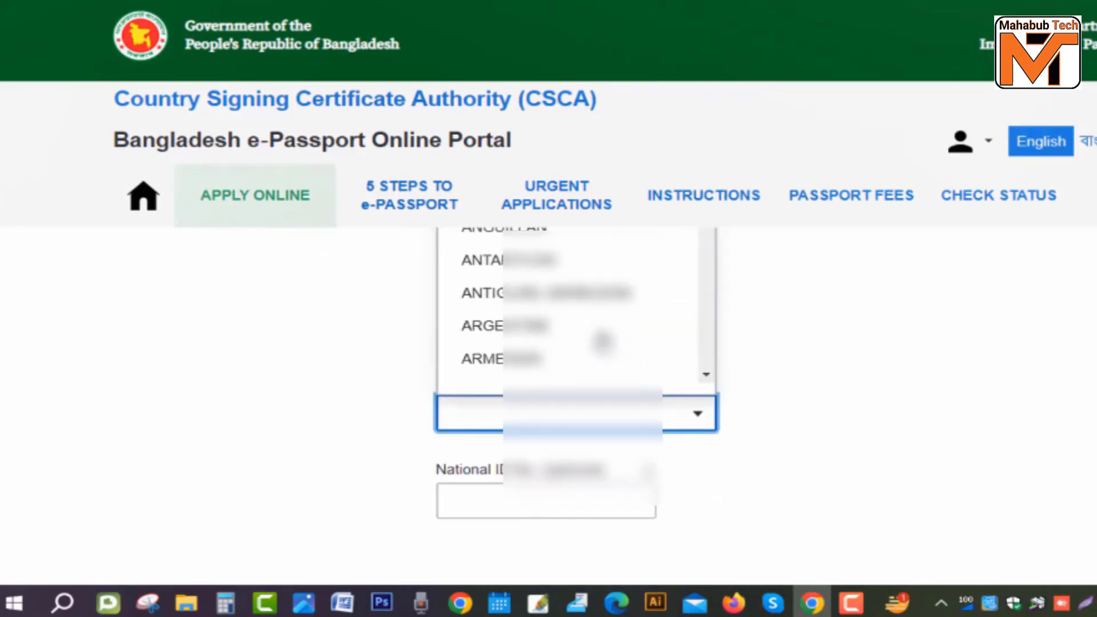
scroll(601, 342, "down", 5)
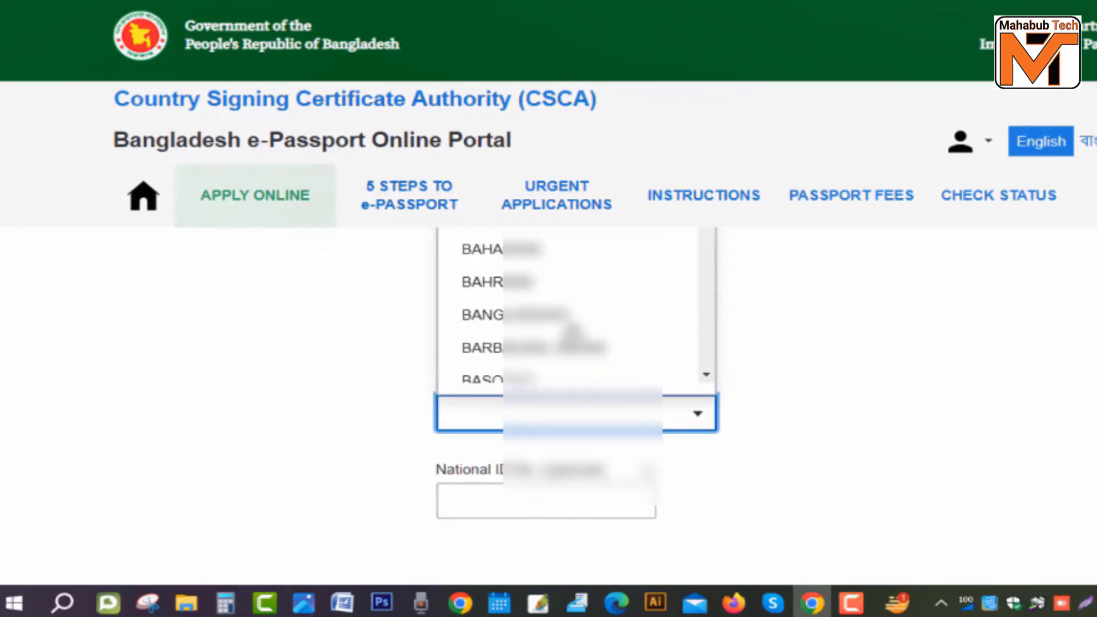
left_click(552, 319)
scroll(572, 366, "down", 2)
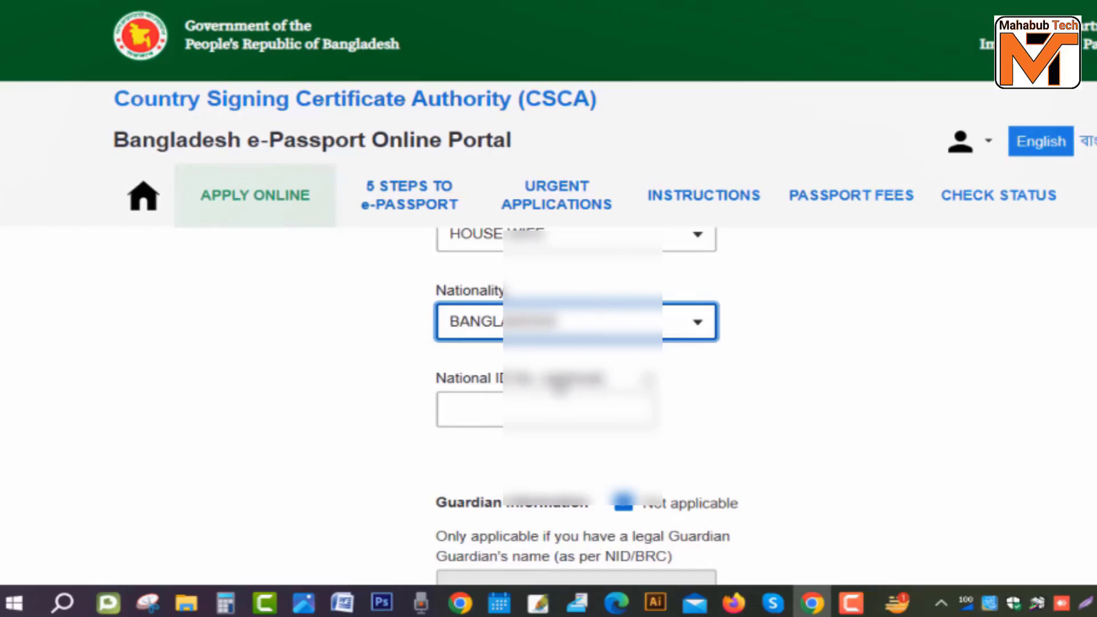
left_click_drag(552, 378, 614, 381)
Step: Enable guardian information and set the guardian's profession to HOUSE WIFE
left_click(624, 503)
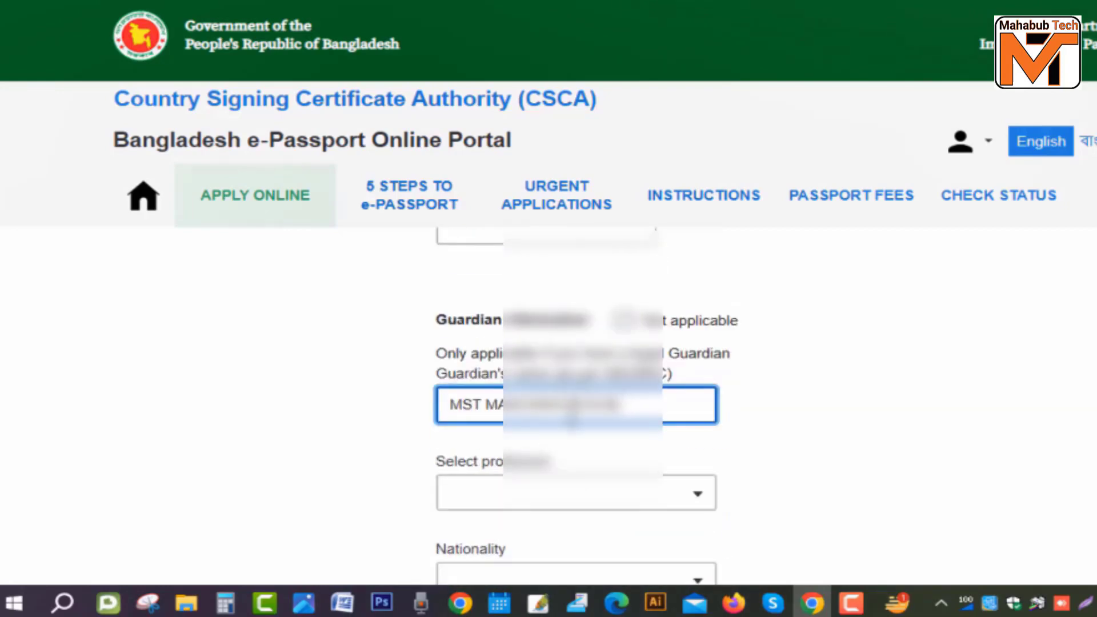
left_click(575, 492)
scroll(589, 383, "down", 3)
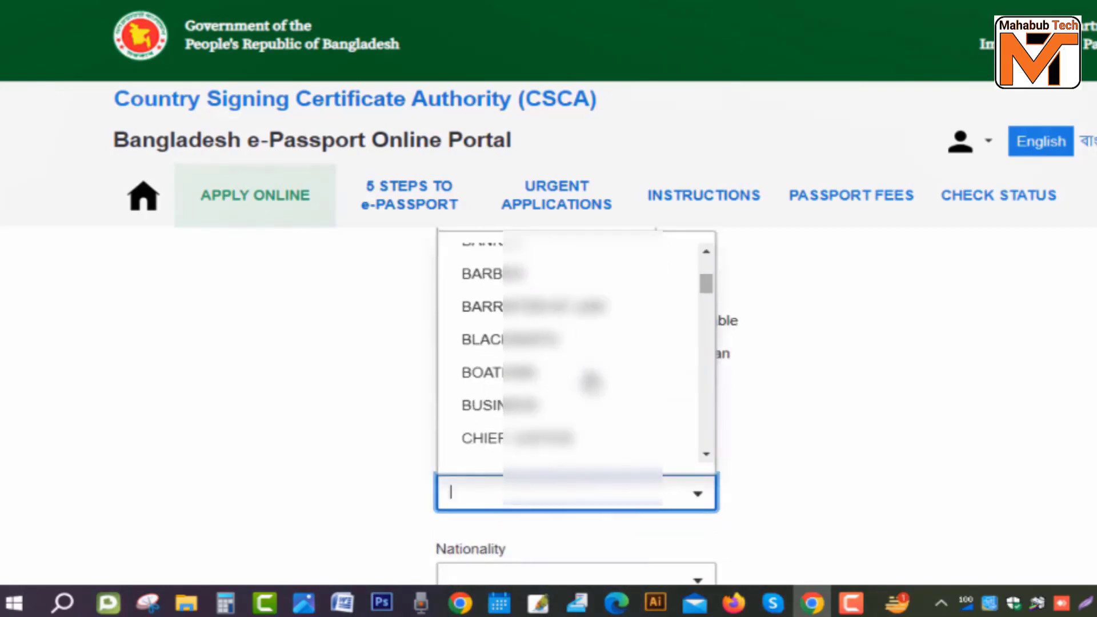
scroll(586, 375, "down", 6)
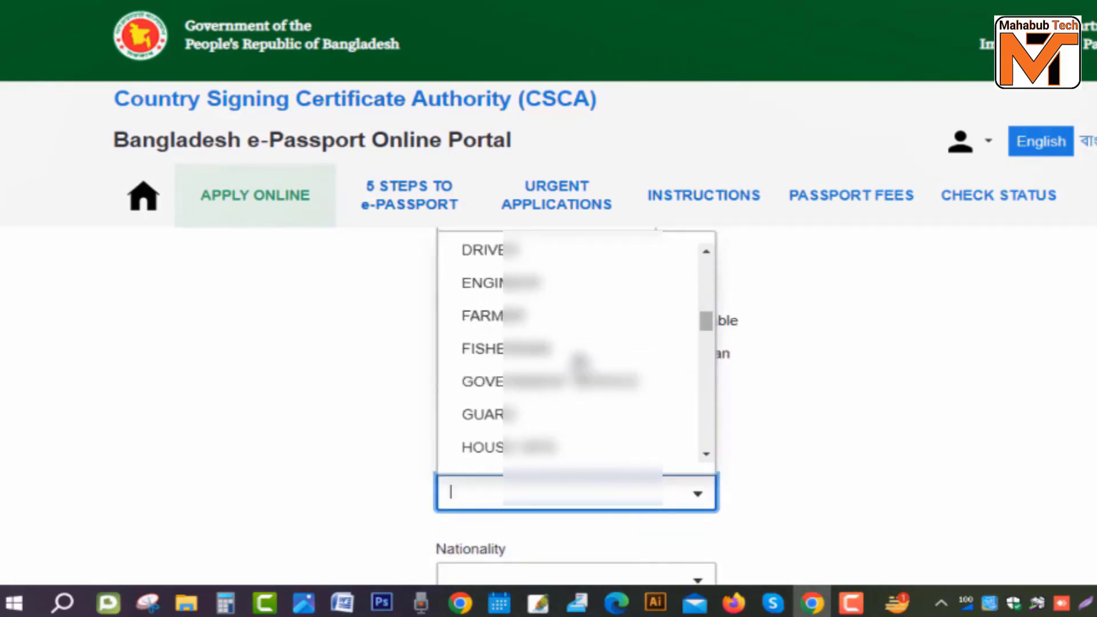
scroll(579, 361, "down", 2)
left_click(539, 318)
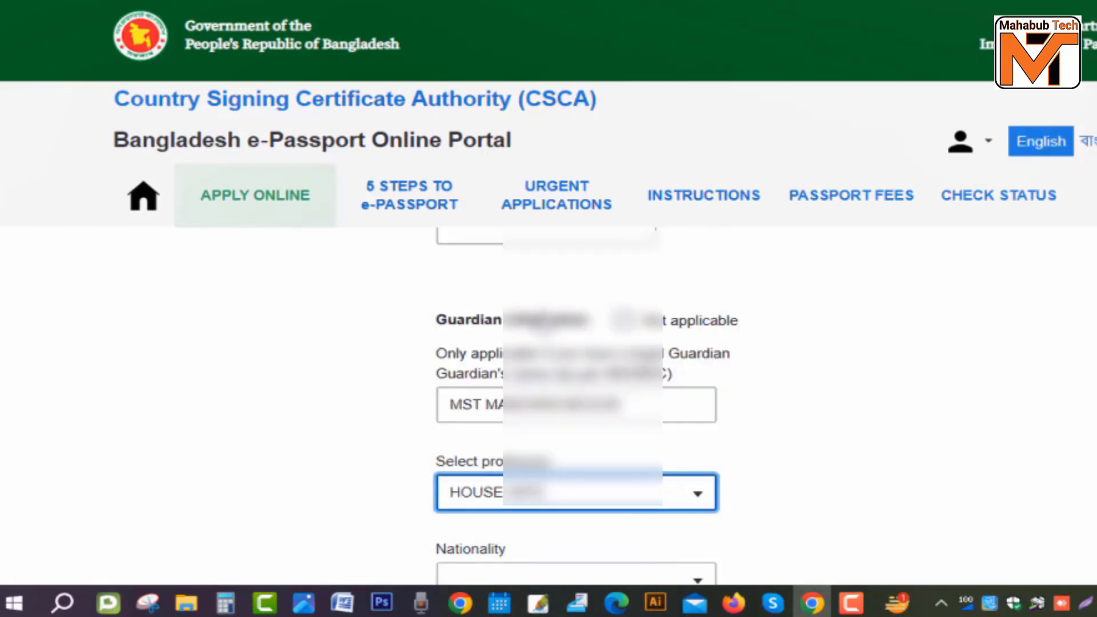
scroll(551, 394, "down", 5)
Step: Set the guardian's nationality to BANGLADESHI
left_click(585, 308)
scroll(540, 435, "down", 1)
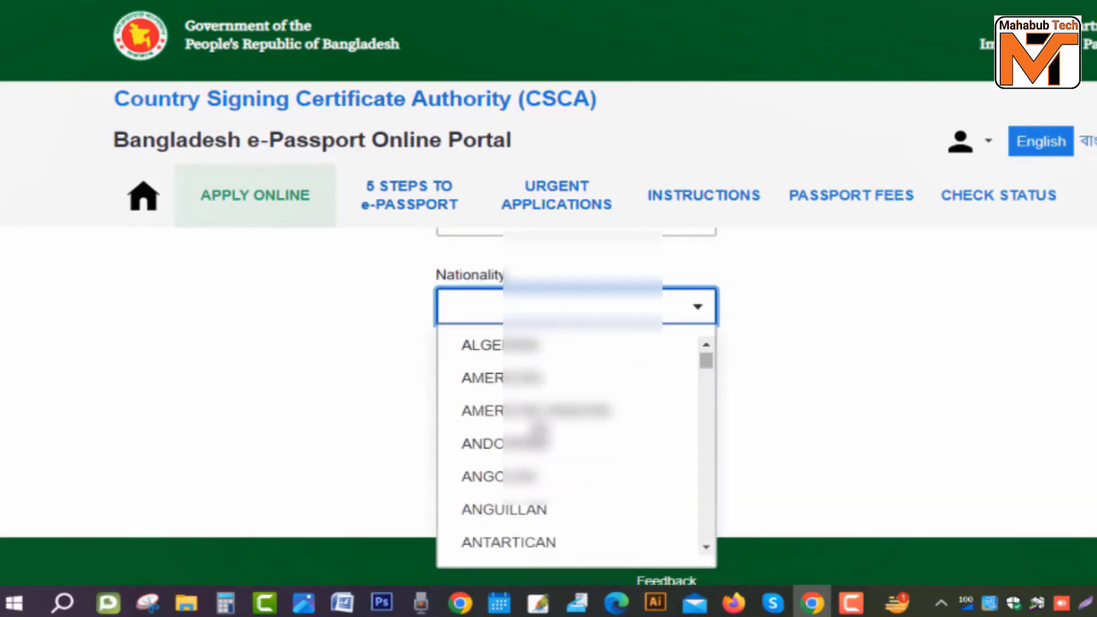
scroll(537, 431, "down", 3)
scroll(534, 409, "down", 2)
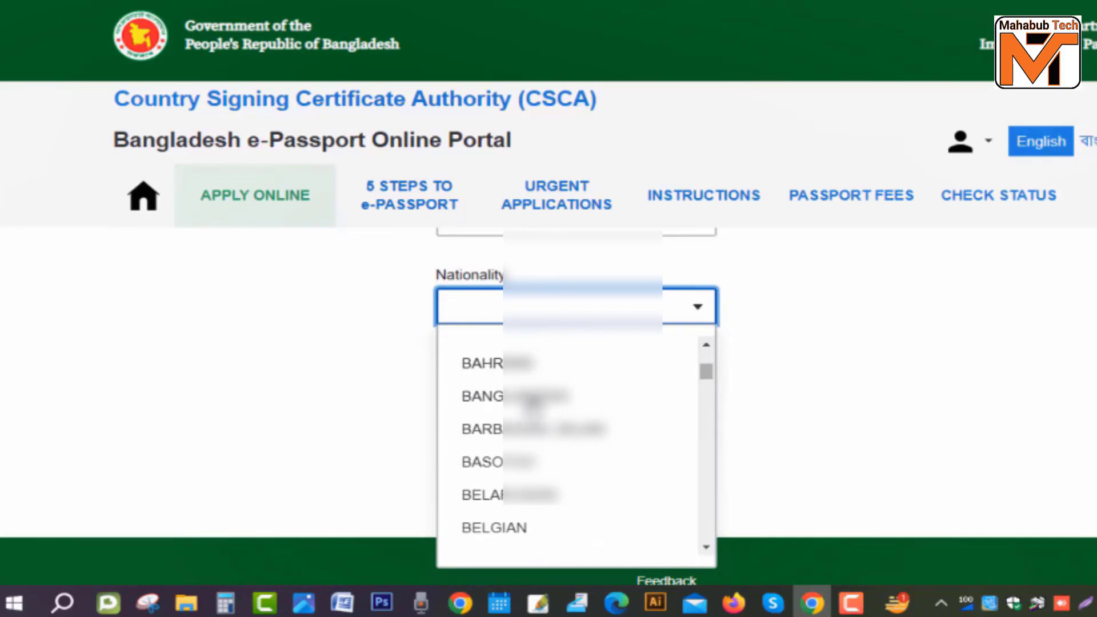
left_click(531, 397)
scroll(535, 400, "down", 1)
Step: Fill in the guardian's name and save the parental information
scroll(535, 400, "up", 3)
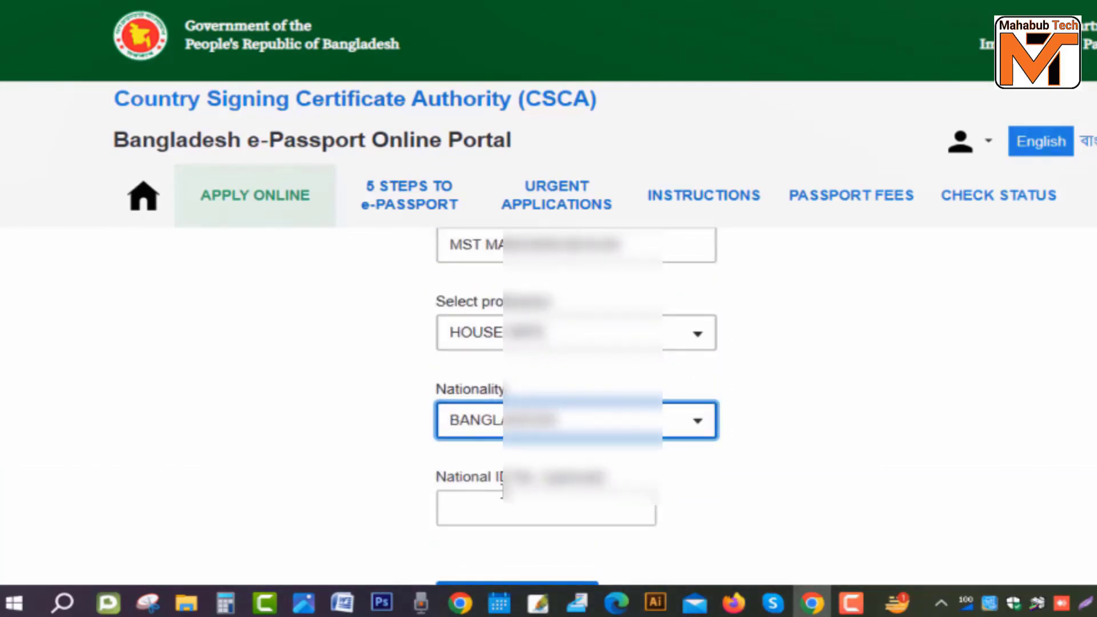
left_click_drag(607, 483, 416, 478)
left_click(631, 483)
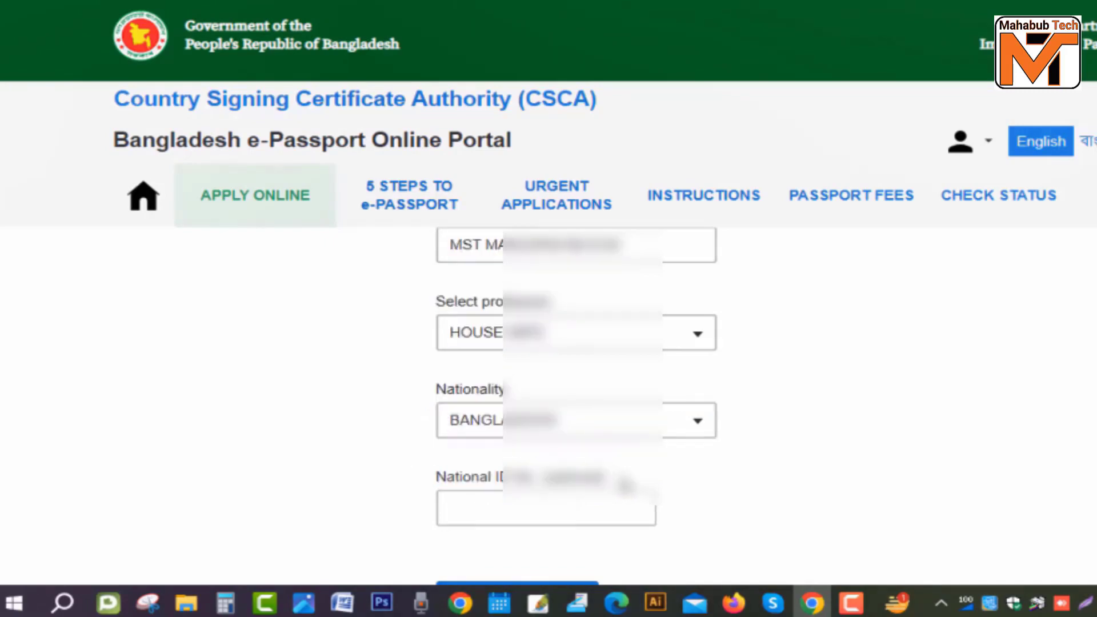
scroll(630, 475, "down", 3)
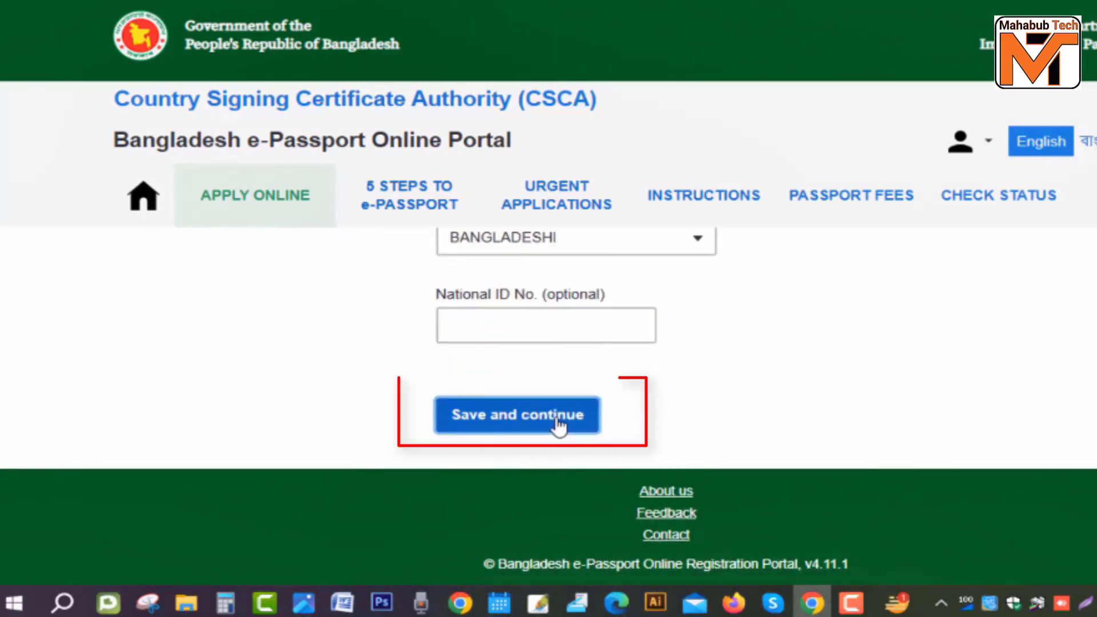
left_click(558, 426)
Step: Choose SINGLE as the marital status and save the spouse information
scroll(366, 451, "down", 3)
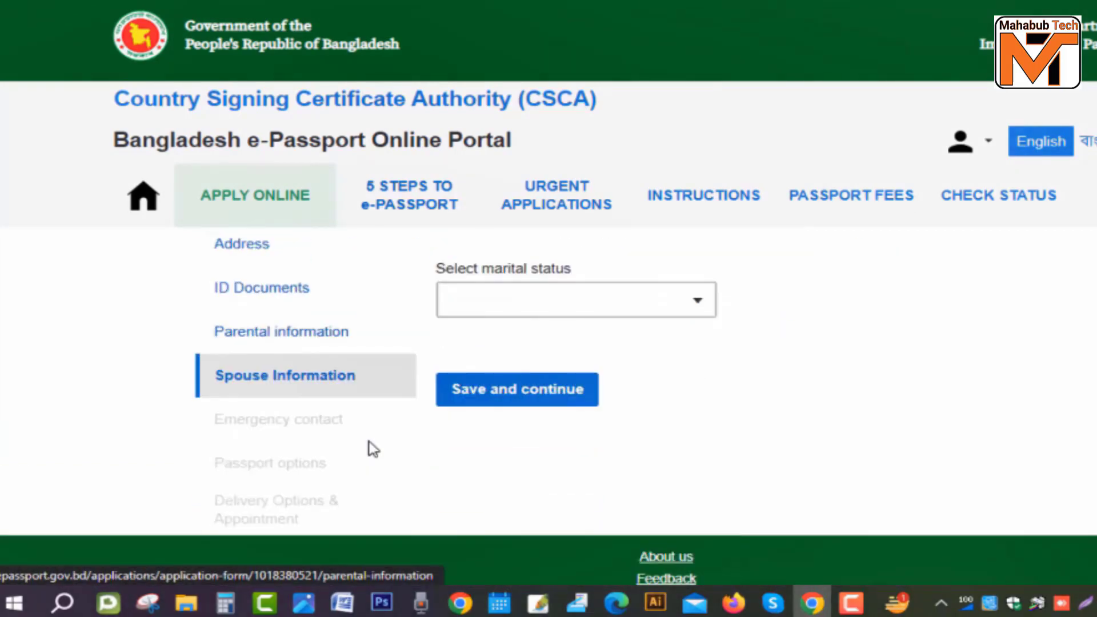
scroll(373, 449, "up", 3)
left_click_drag(416, 412, 693, 343)
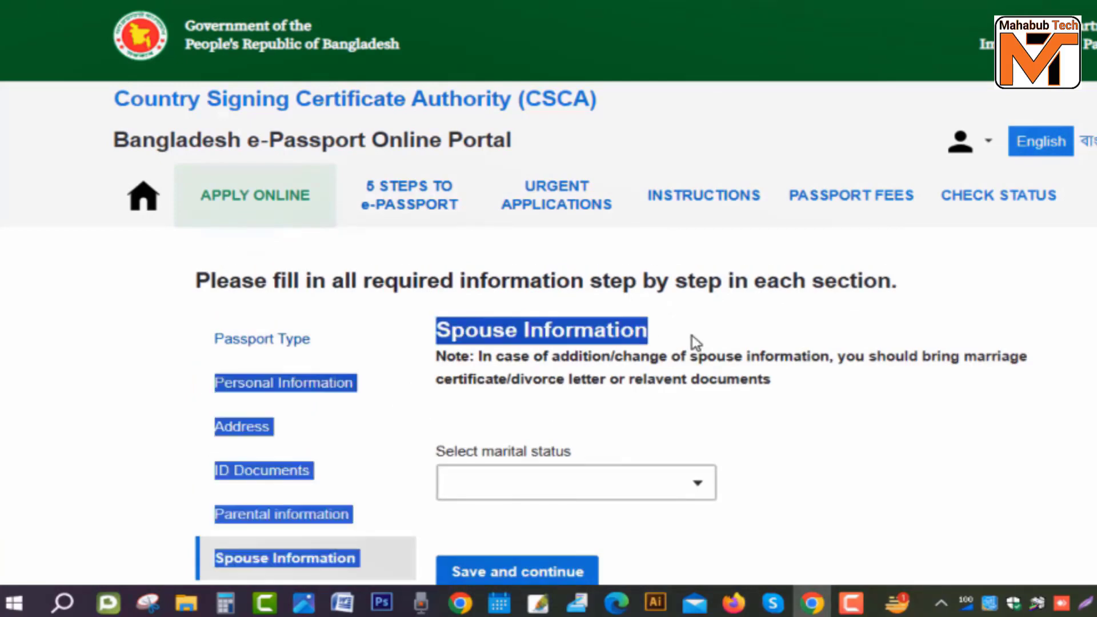
left_click(686, 343)
scroll(541, 377, "down", 2)
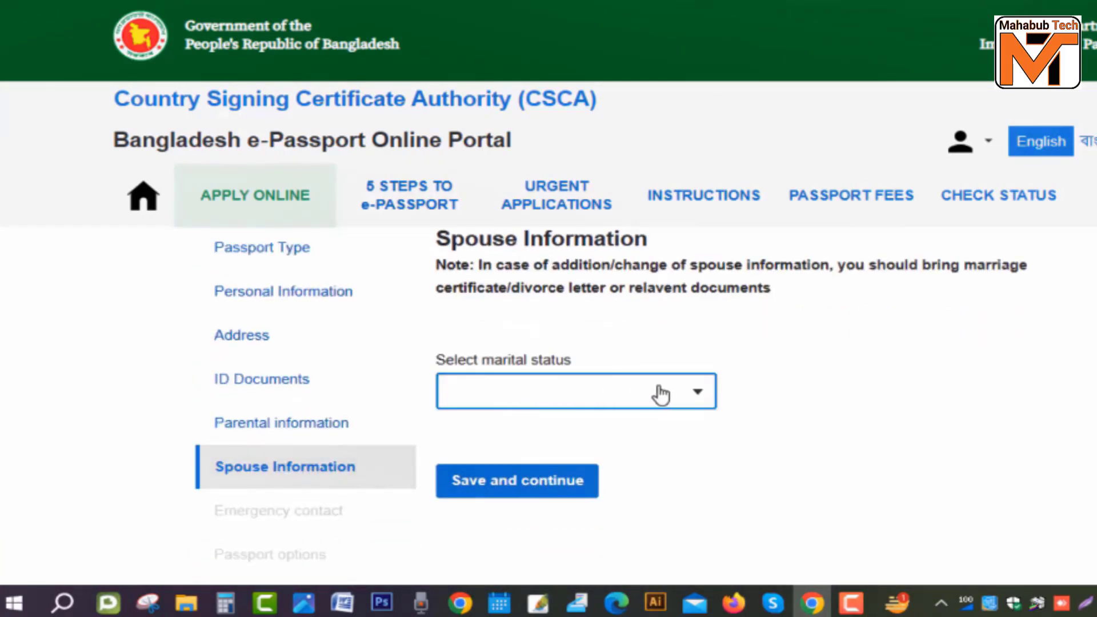
left_click(659, 392)
scroll(515, 258, "up", 2)
left_click(507, 312)
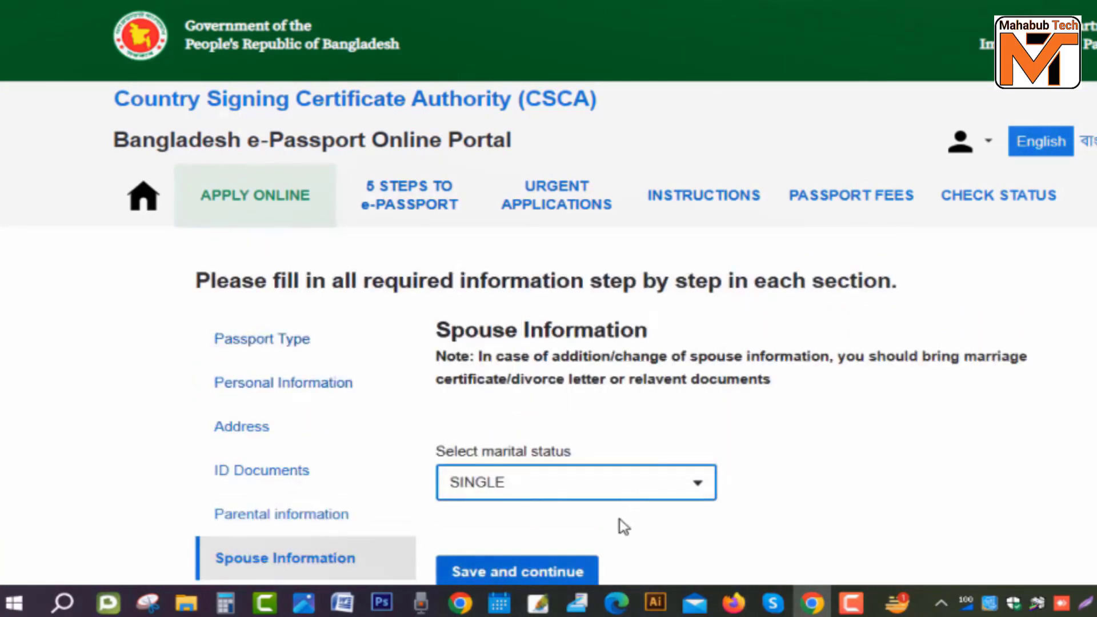
scroll(600, 503, "down", 3)
left_click(551, 395)
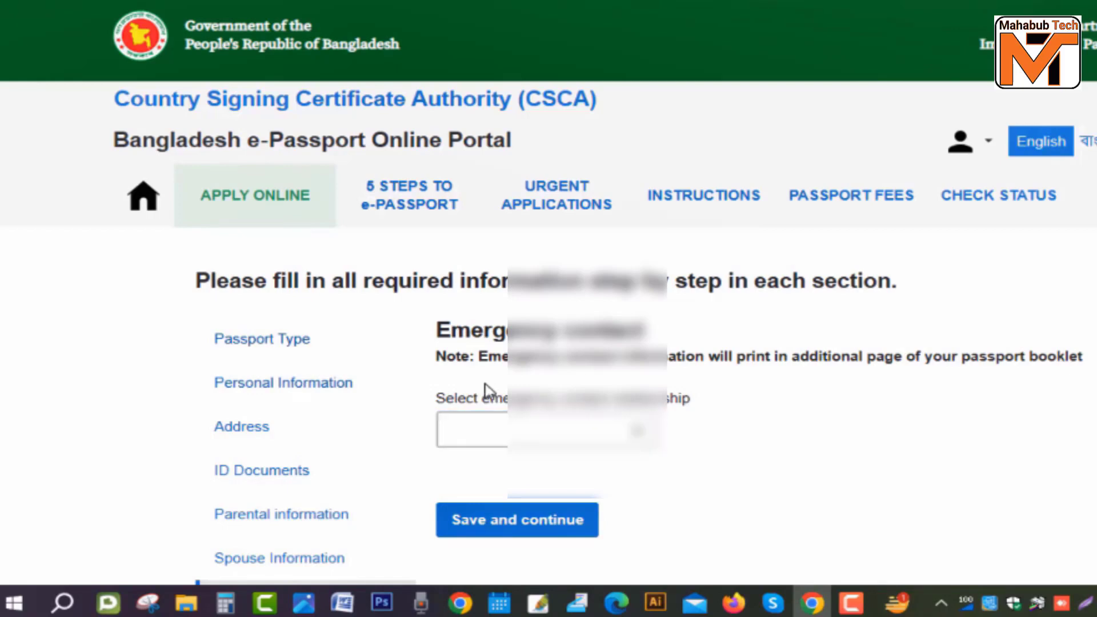
Step: Set the emergency contact's relationship to MOTHER
left_click(635, 430)
scroll(543, 320, "down", 3)
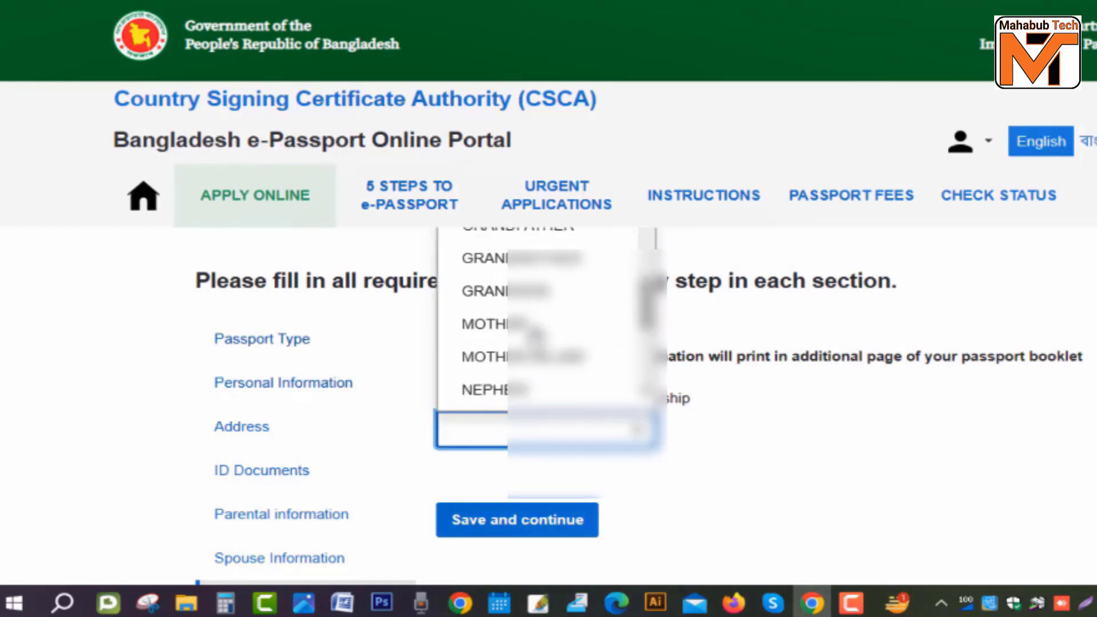
left_click(490, 324)
scroll(612, 420, "down", 1)
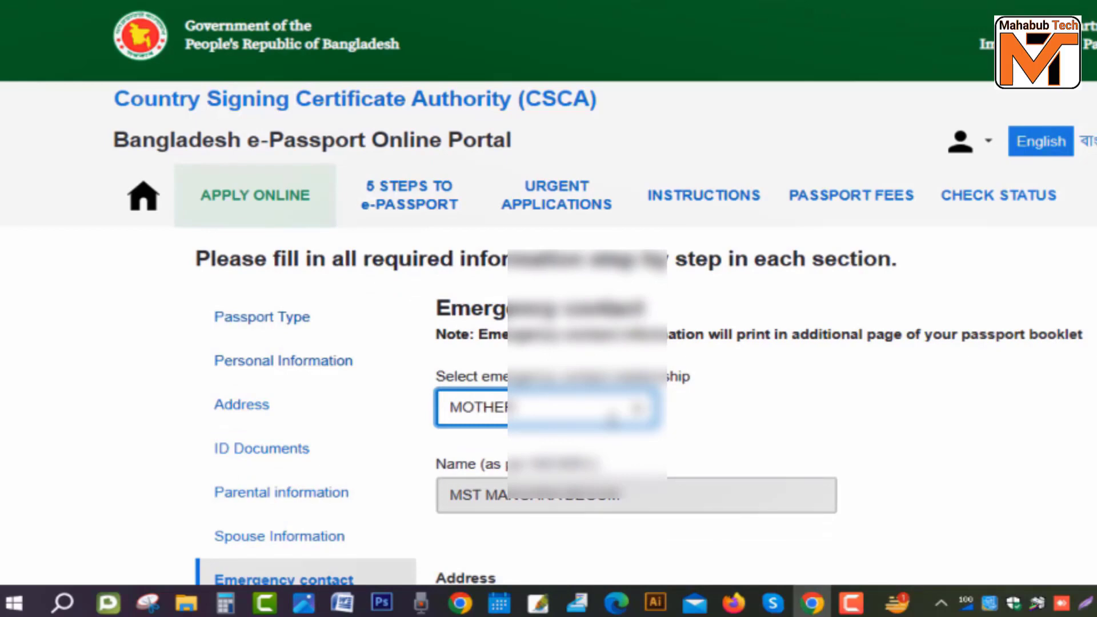
scroll(612, 420, "down", 5)
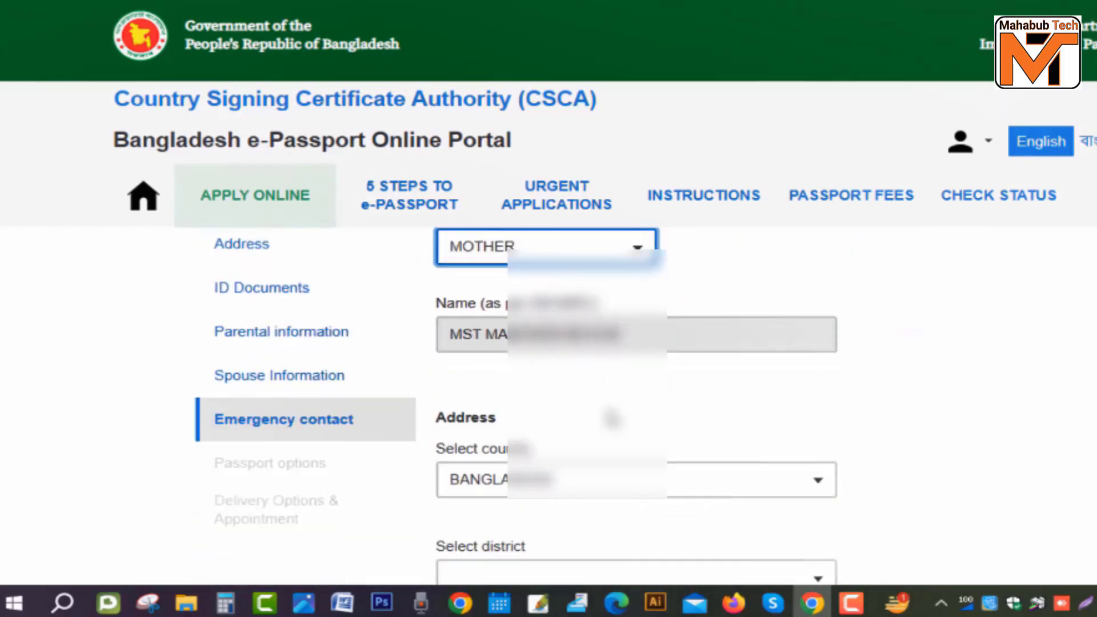
Step: Fill in the emergency contact's address country, district and city or village
key("Tab")
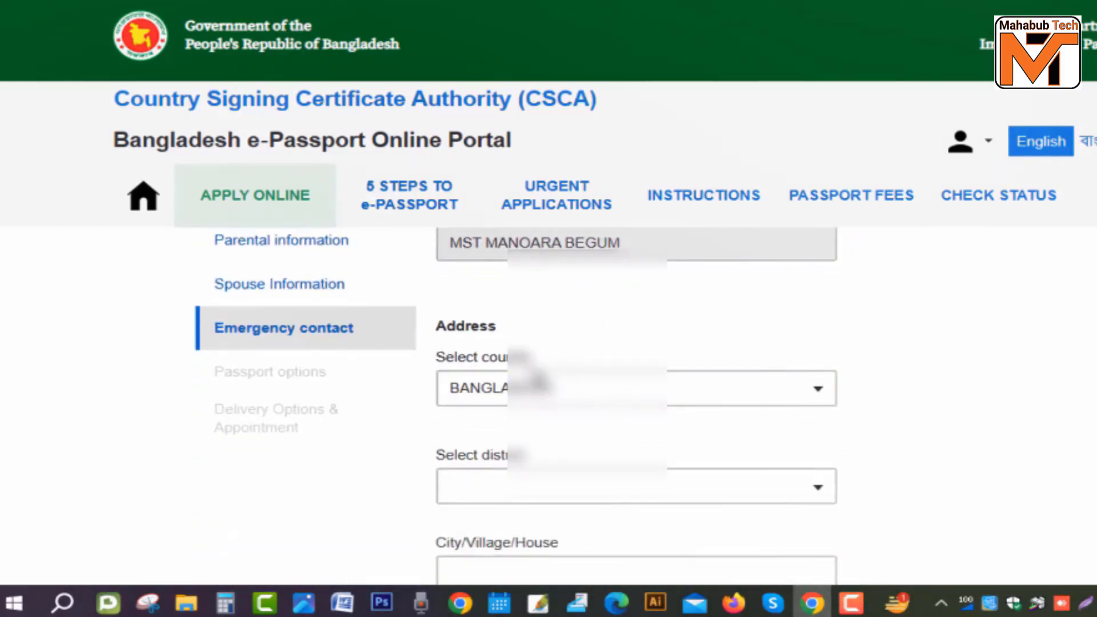
left_click(468, 379)
scroll(695, 394, "down", 2)
key("Tab")
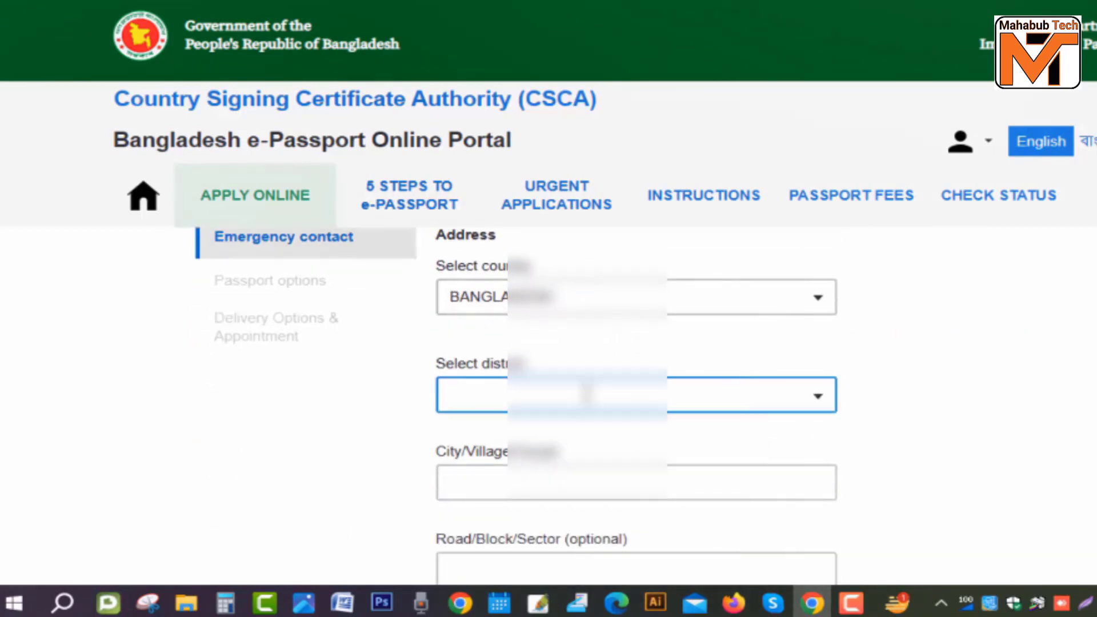
scroll(695, 394, "up", 3)
type("n")
left_click(513, 487)
scroll(571, 457, "down", 8)
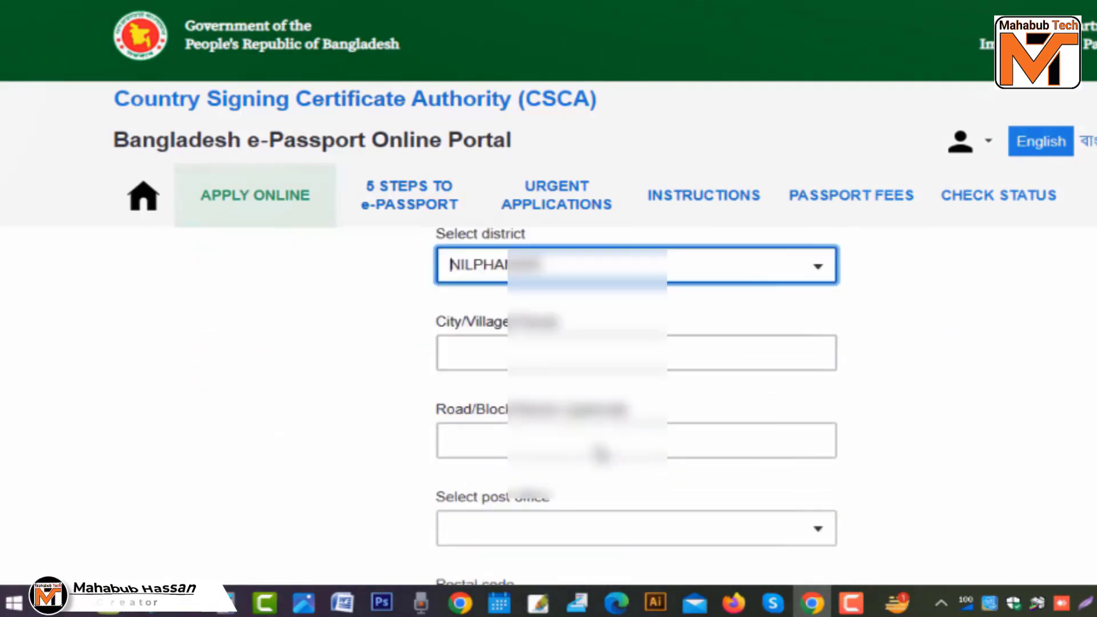
left_click(599, 388)
left_click(601, 302)
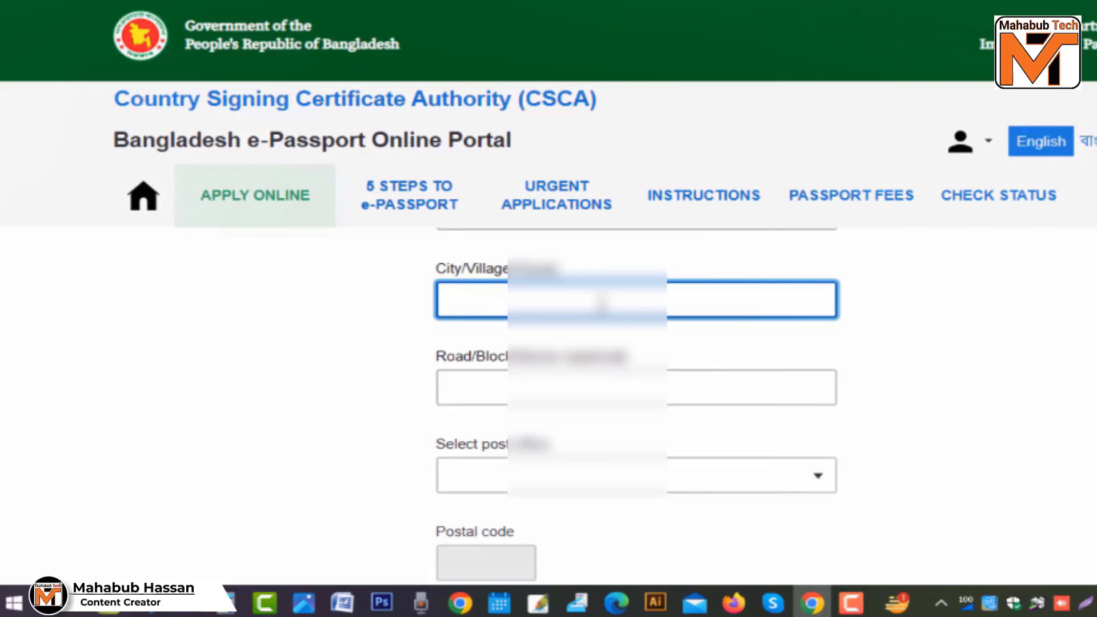
type("BABURH")
Step: Choose the address's post office by its postal code and the matching police station
left_click(625, 475)
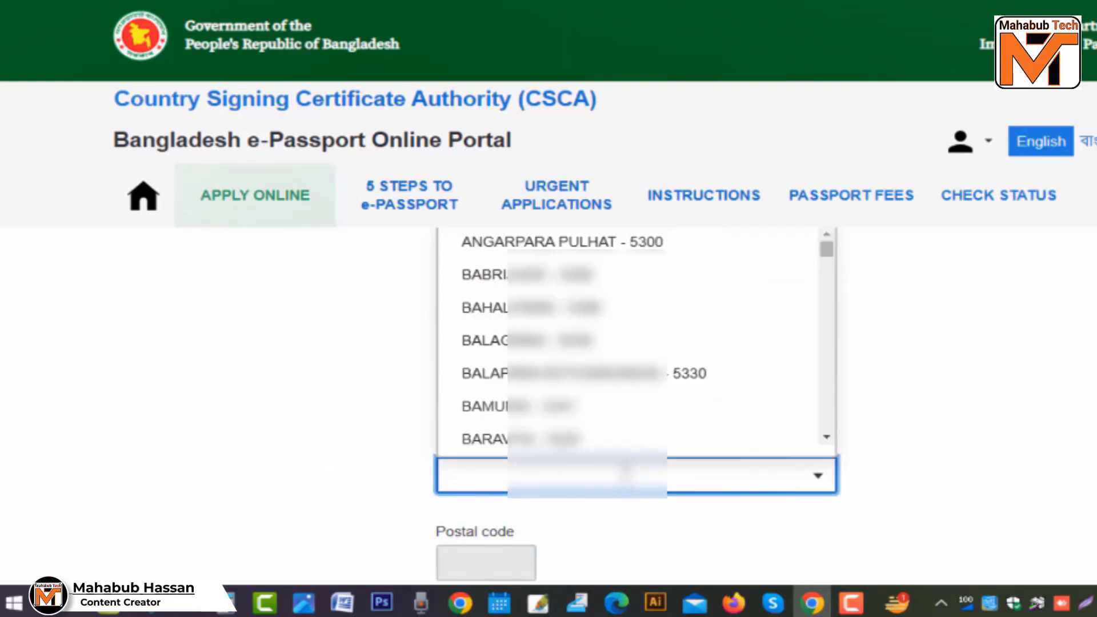
type("5350")
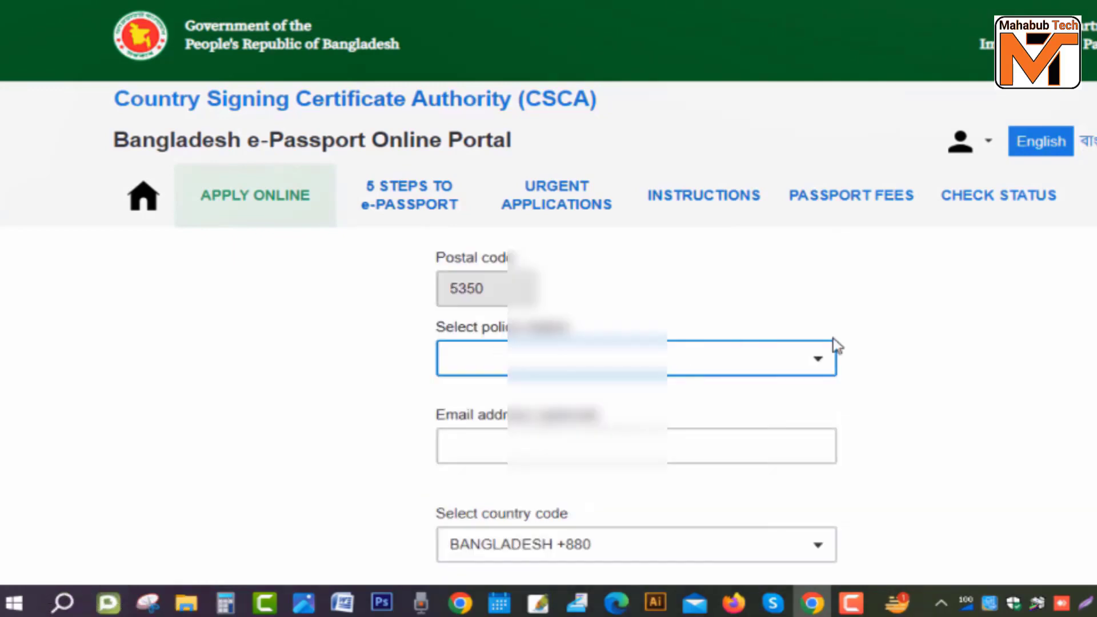
left_click(508, 343)
left_click(810, 370)
scroll(742, 370, "up", 4)
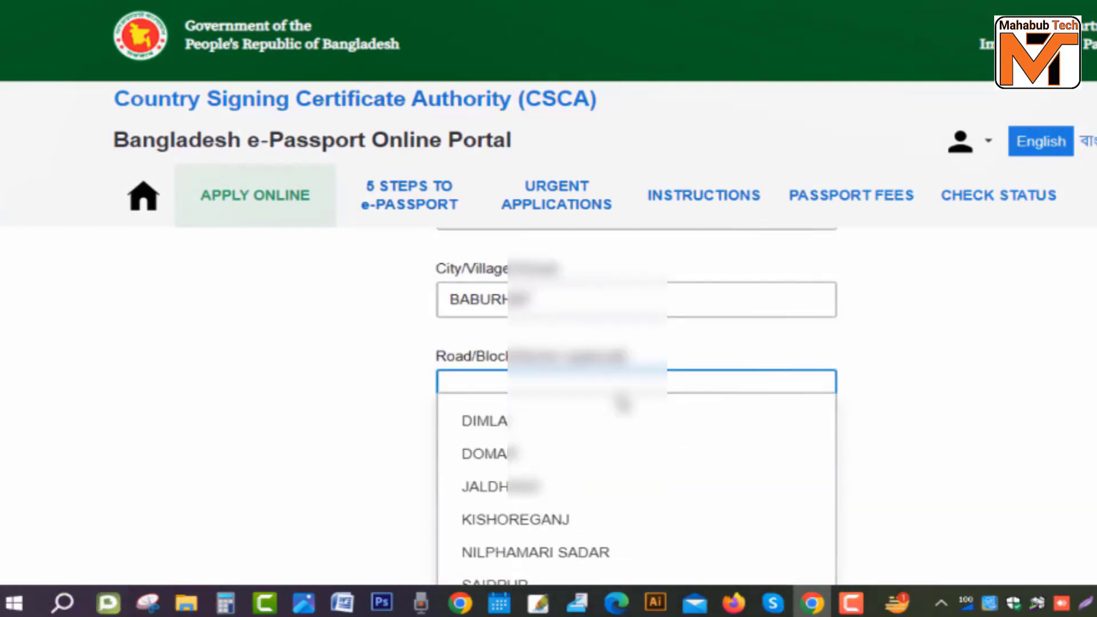
left_click(503, 423)
scroll(628, 392, "down", 5)
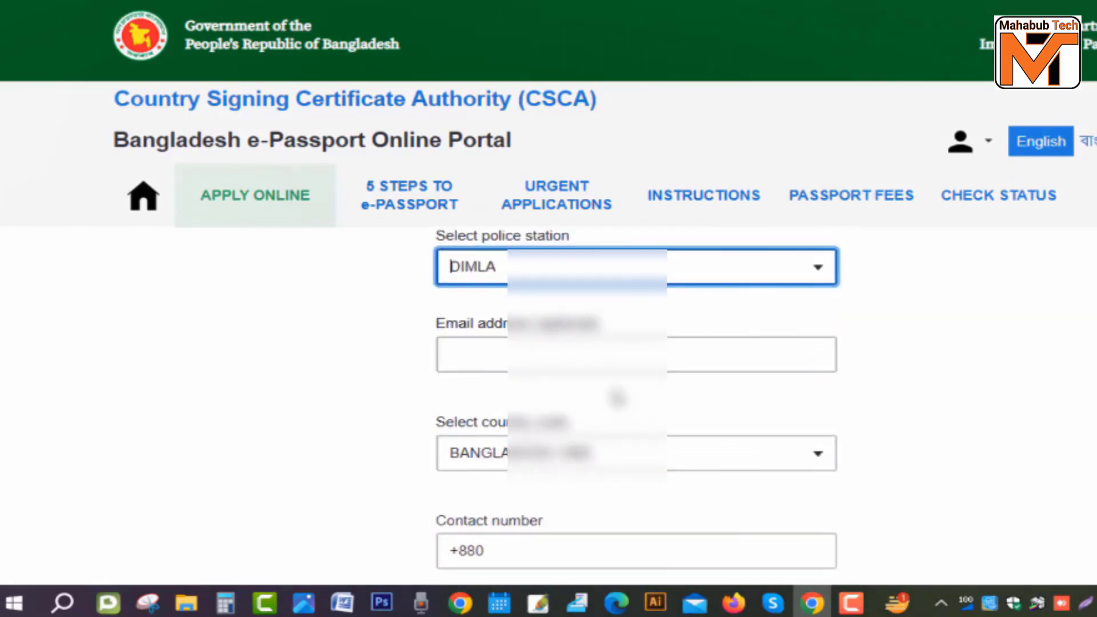
scroll(742, 379, "down", 3)
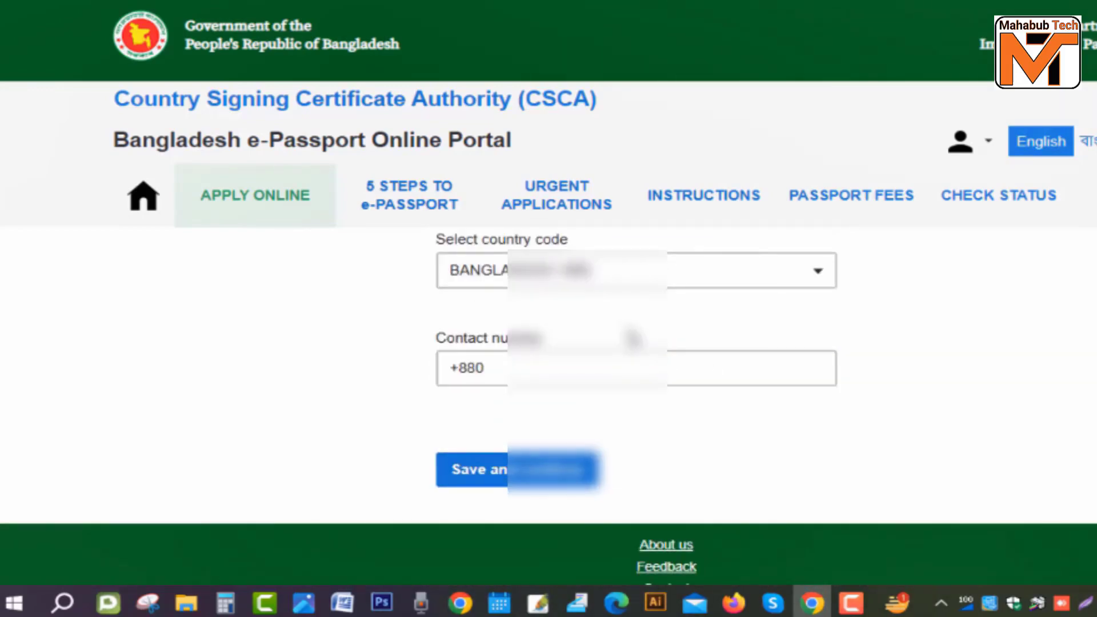
scroll(642, 343, "up", 2)
Step: Keep the Bangladesh +880 country code, enter the contact number and submit
left_click(648, 361)
left_click(637, 544)
scroll(637, 400, "down", 3)
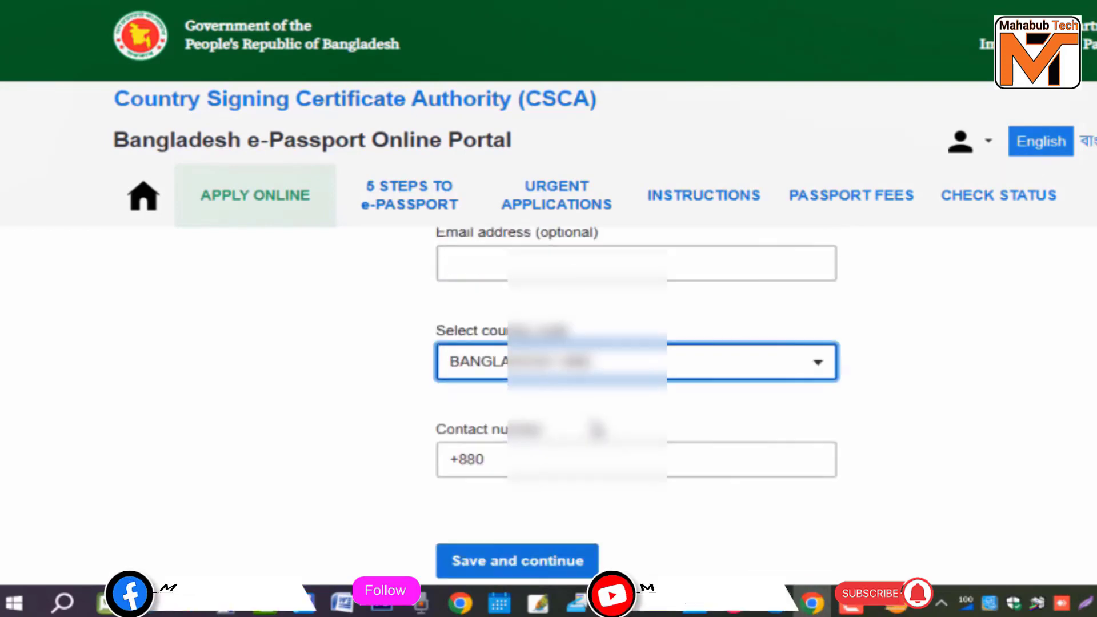
left_click(548, 460)
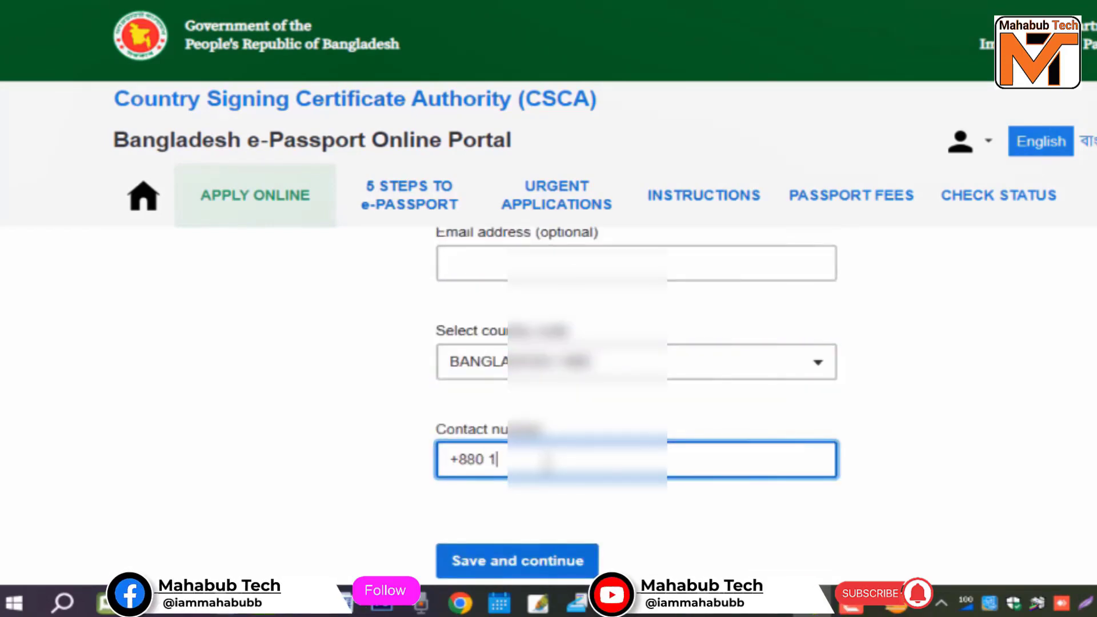
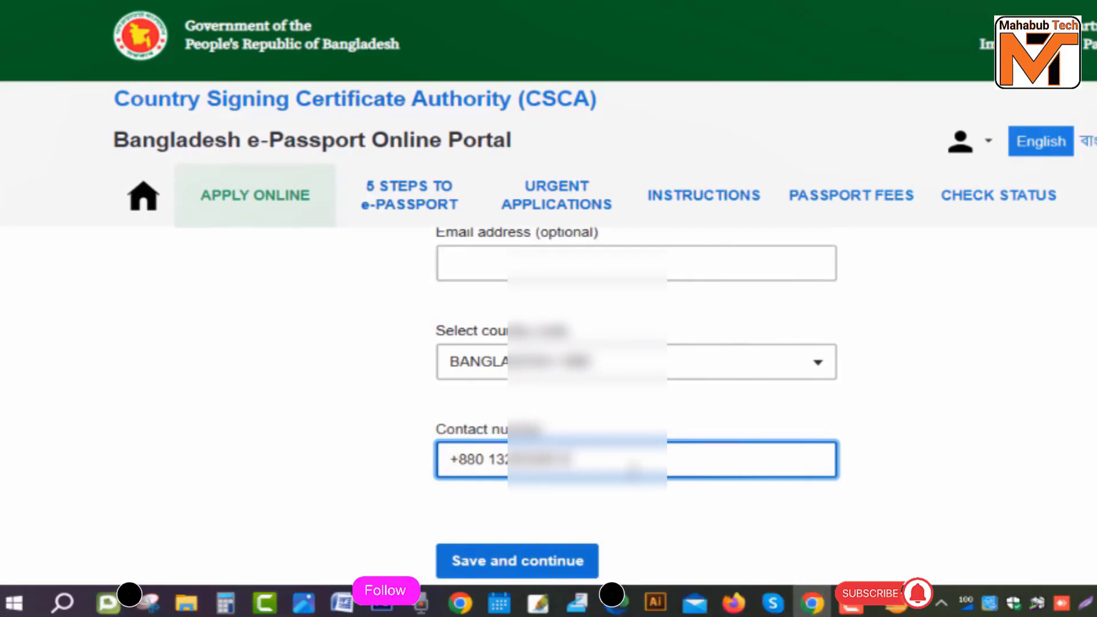
key("Return")
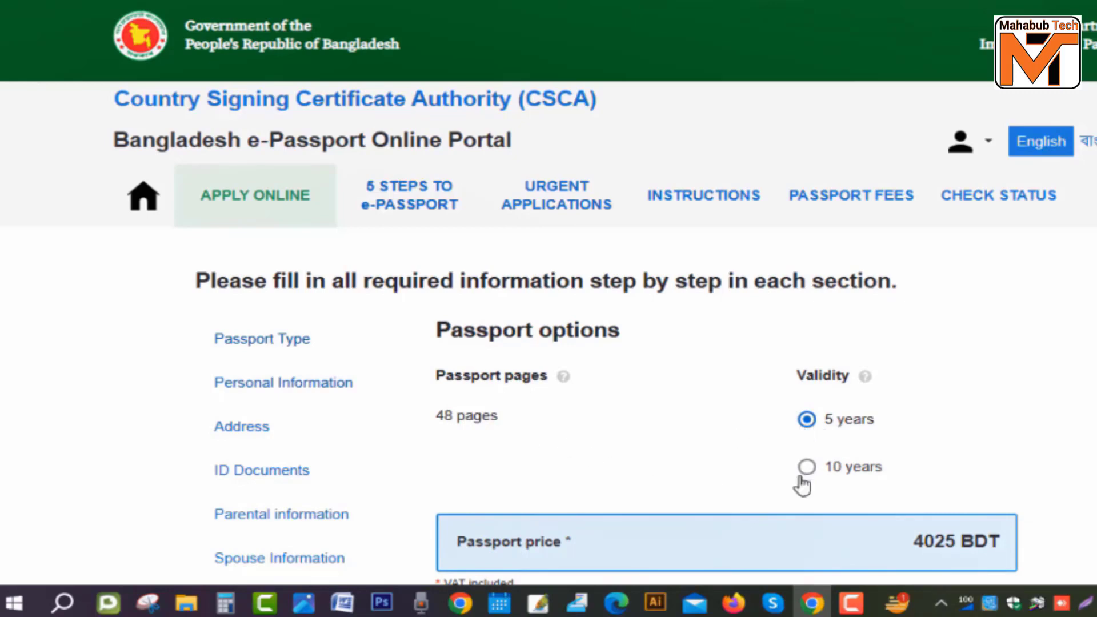
Step: Switch validity from 5 to 10 years, comparing the price change from 4025 to 5750 BDT
scroll(846, 441, "down", 2)
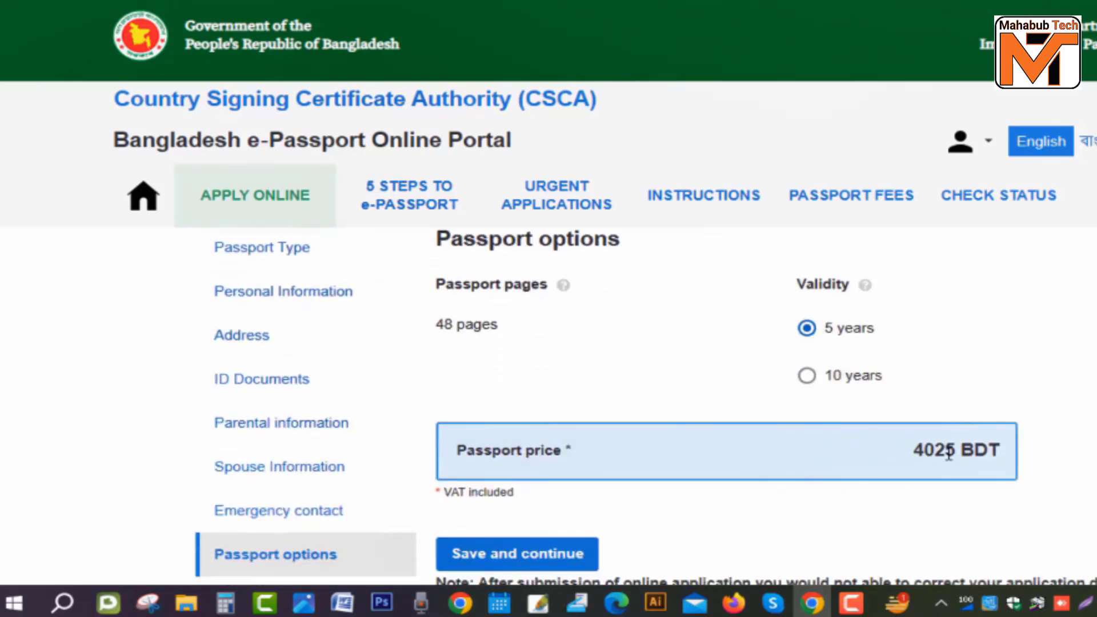
left_click_drag(913, 453, 989, 451)
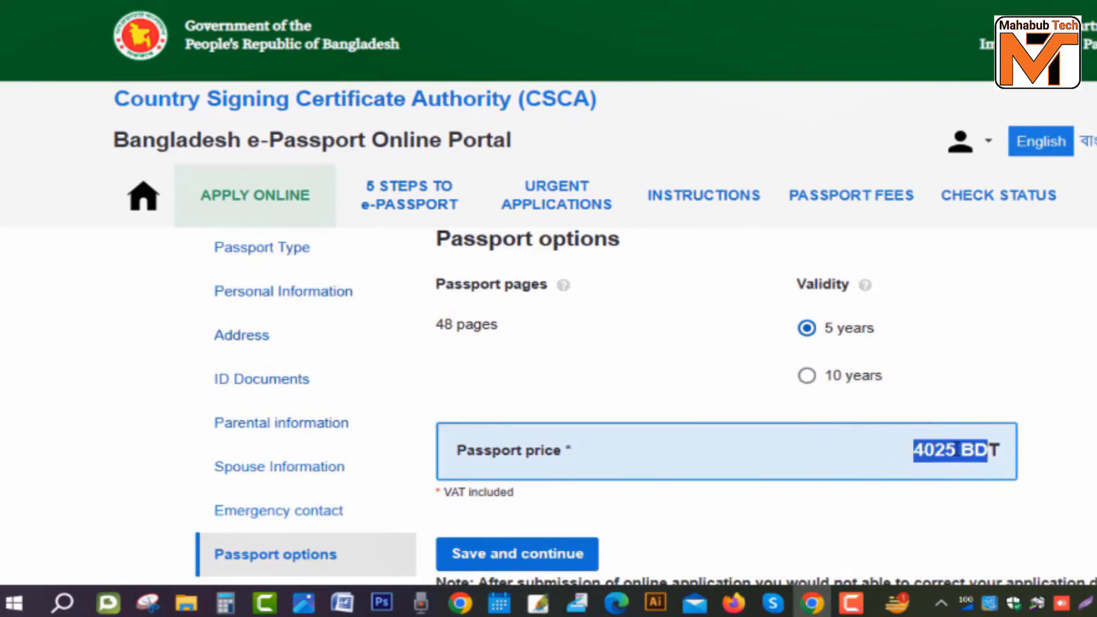
left_click(882, 457)
left_click(807, 376)
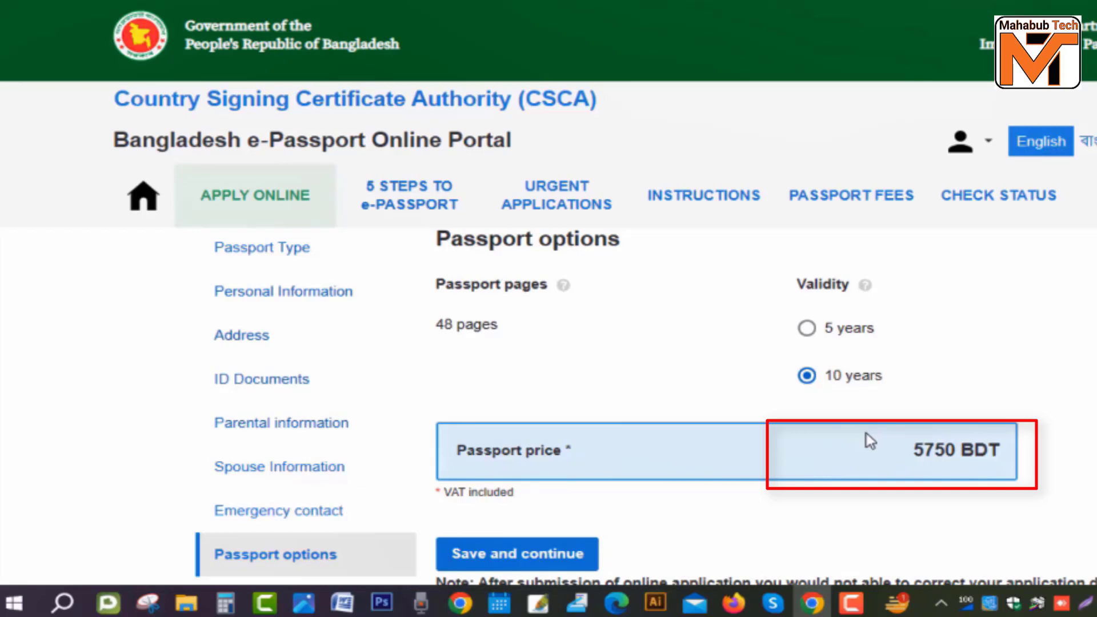
left_click_drag(910, 457, 1014, 457)
left_click(909, 460)
left_click(807, 329)
left_click(807, 376)
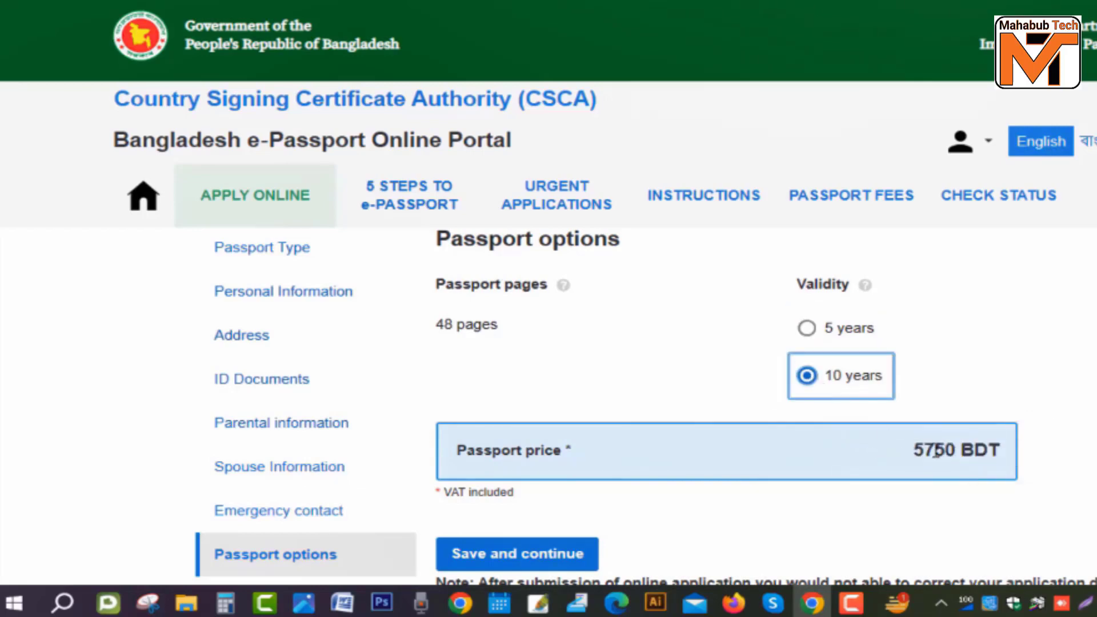
scroll(935, 451, "down", 3)
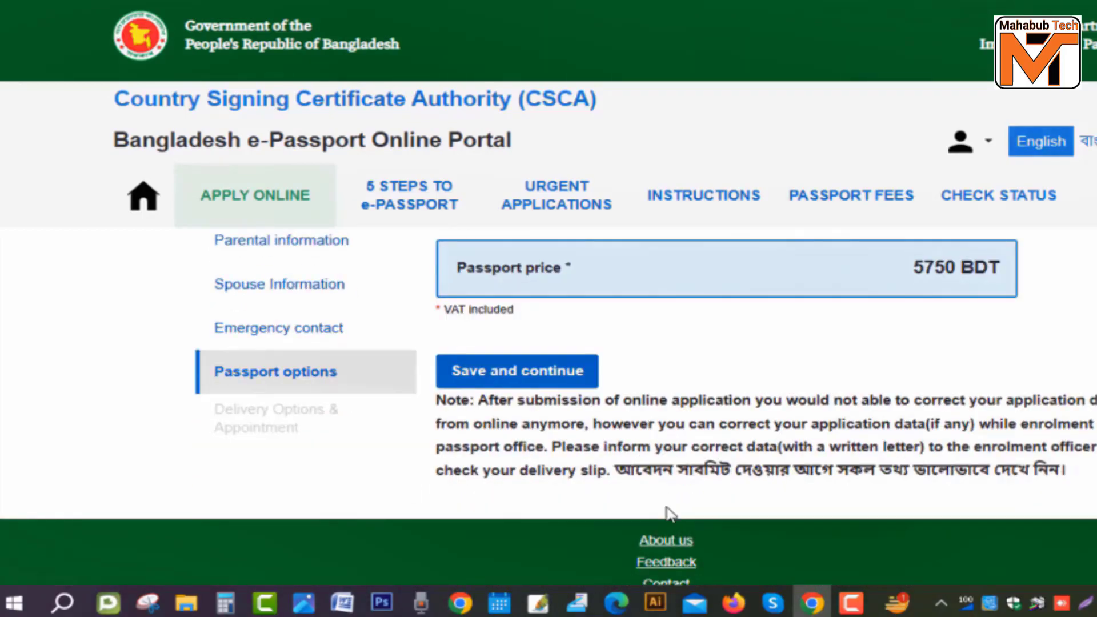
triple_click(618, 474)
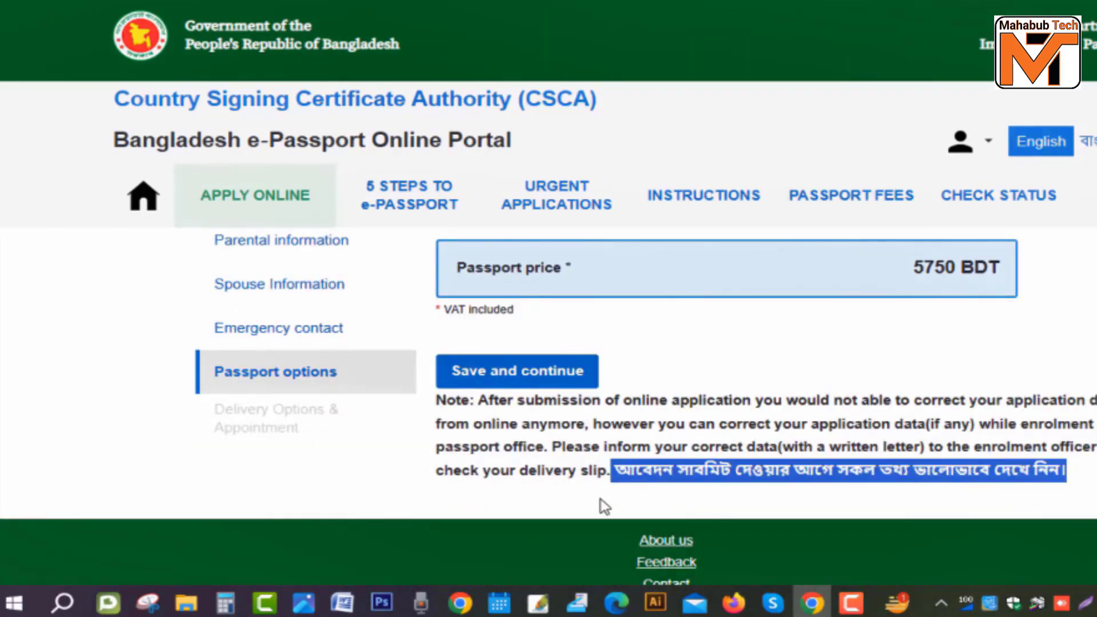
left_click(600, 500)
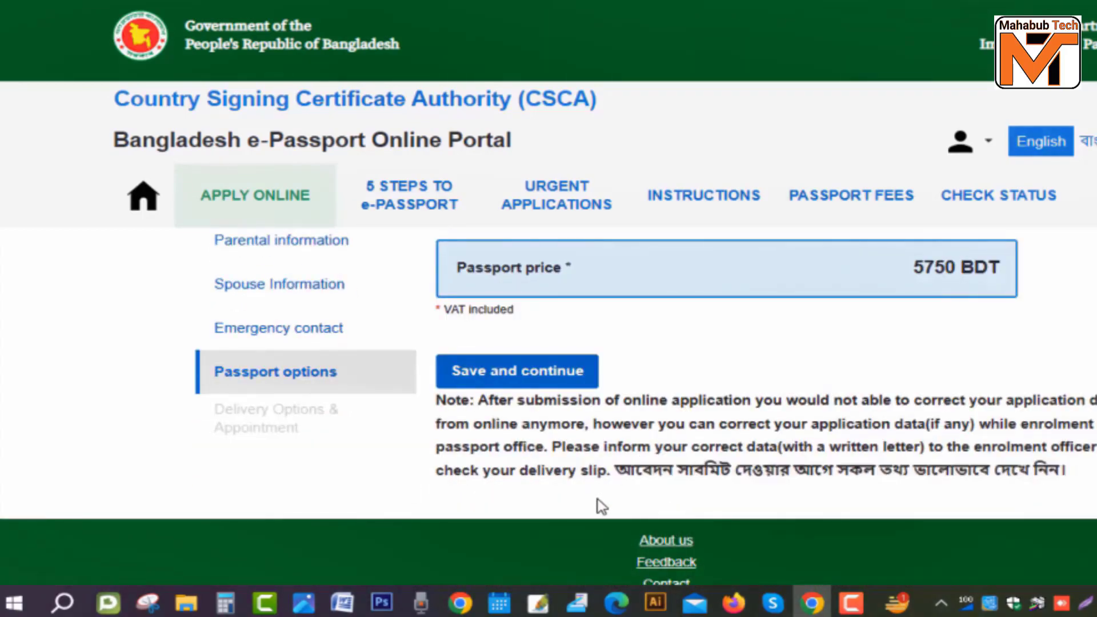
Step: Save the passport options and move to the Delivery Options & Appointment step
left_click(560, 377)
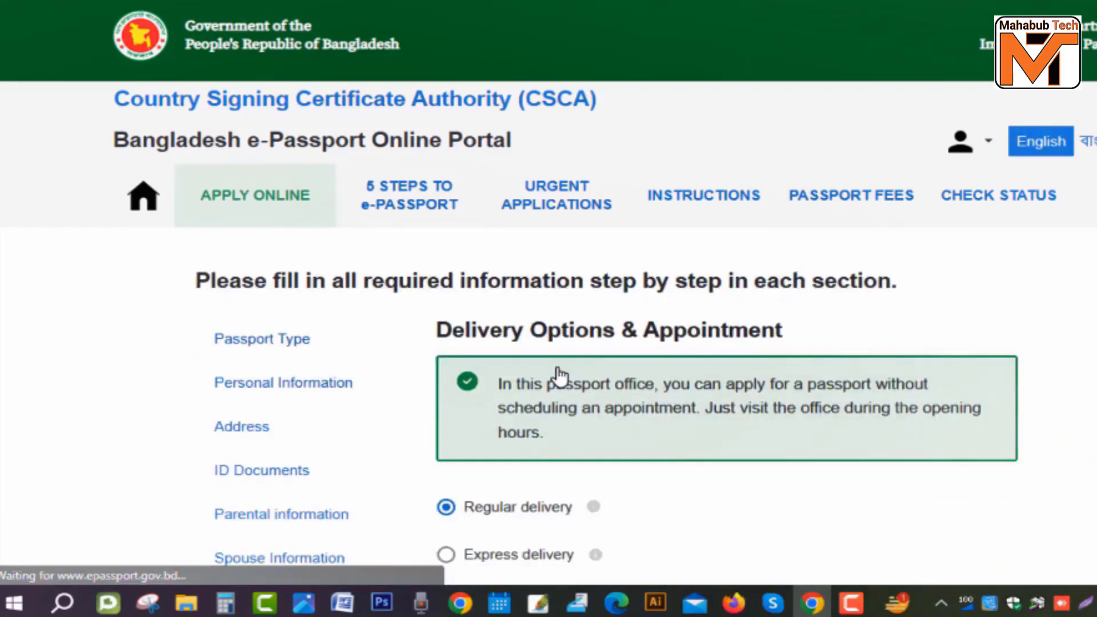
scroll(634, 410, "down", 2)
scroll(633, 411, "down", 3)
scroll(619, 417, "up", 3)
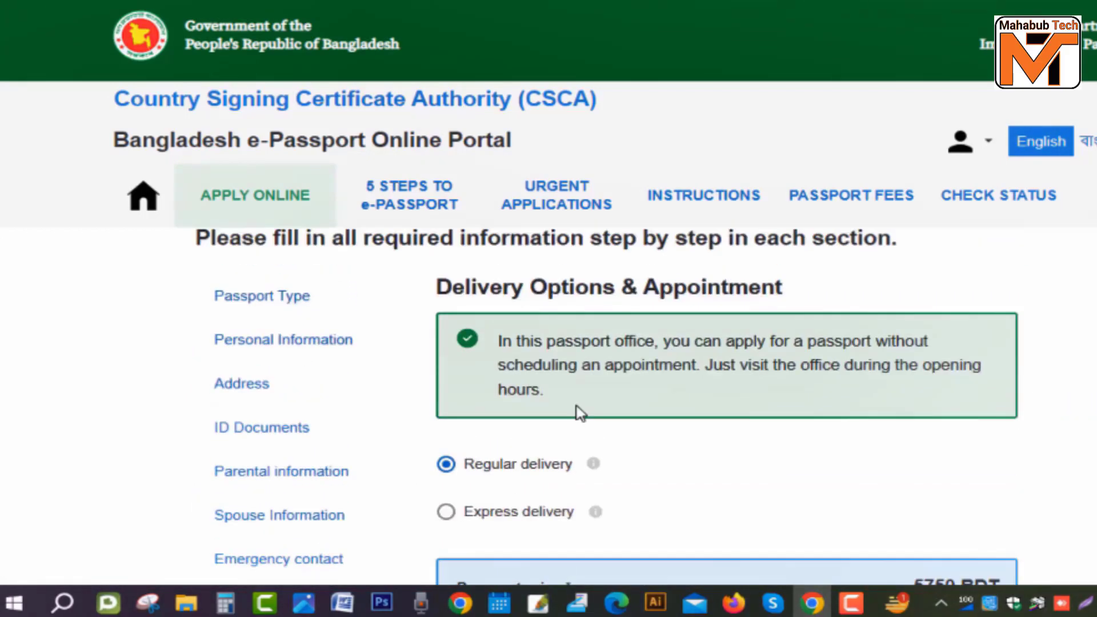
left_click_drag(451, 331, 780, 336)
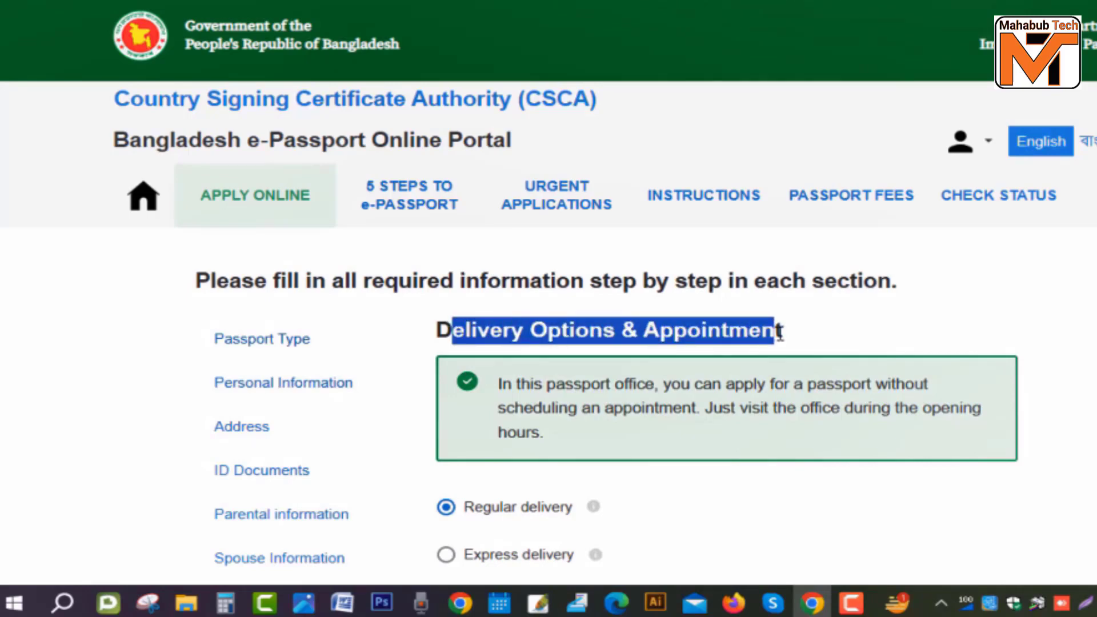
Step: Keep Regular delivery selected and save to open the application overview
scroll(474, 332, "down", 3)
left_click(474, 332)
left_click_drag(473, 331, 564, 333)
left_click(456, 336)
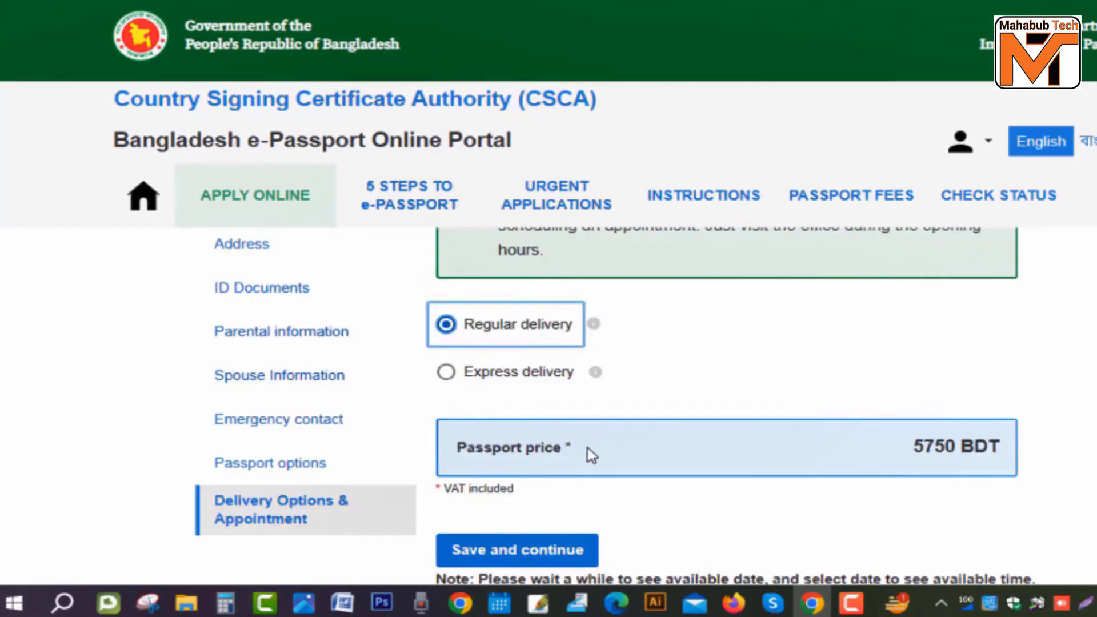
scroll(600, 460, "down", 1)
scroll(600, 462, "down", 1)
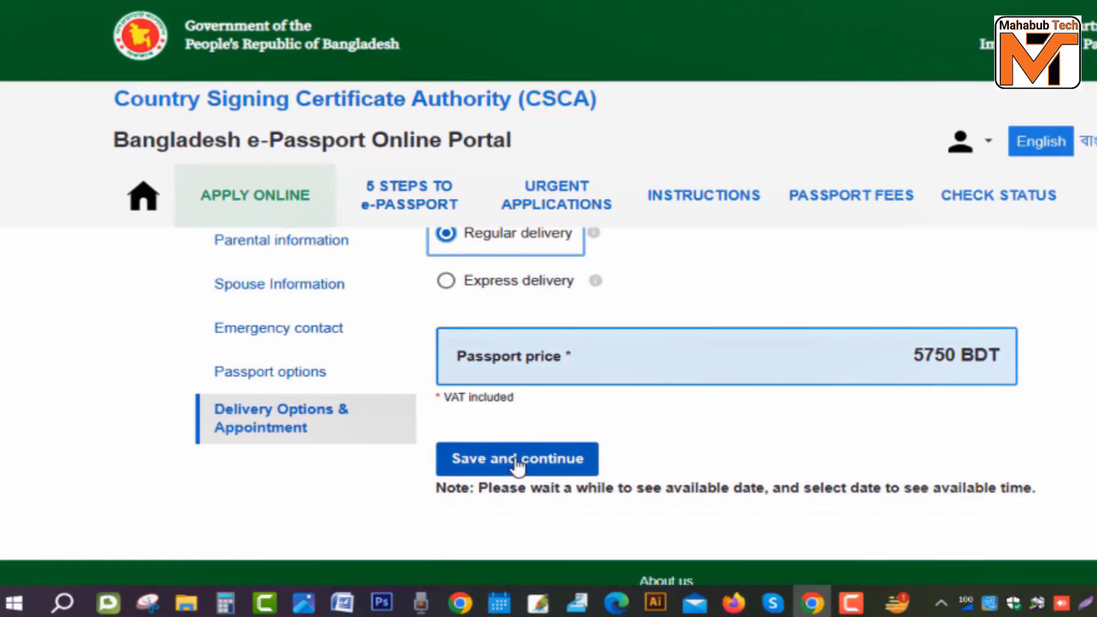
left_click(556, 466)
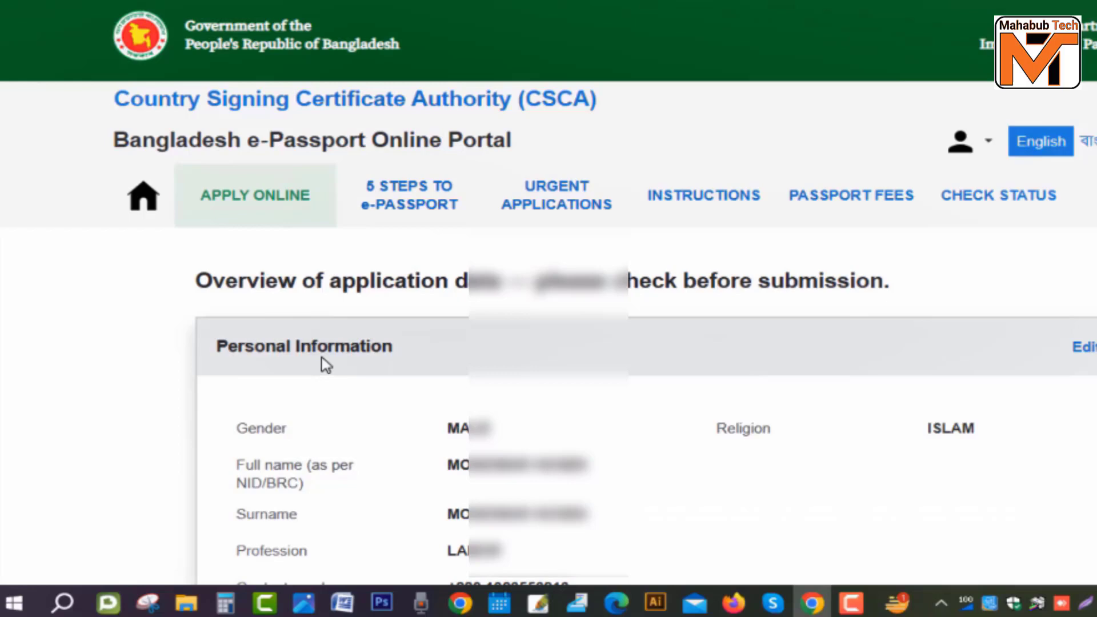
scroll(448, 372, "down", 6)
scroll(510, 373, "up", 6)
scroll(513, 393, "down", 9)
scroll(513, 393, "down", 8)
scroll(511, 394, "up", 3)
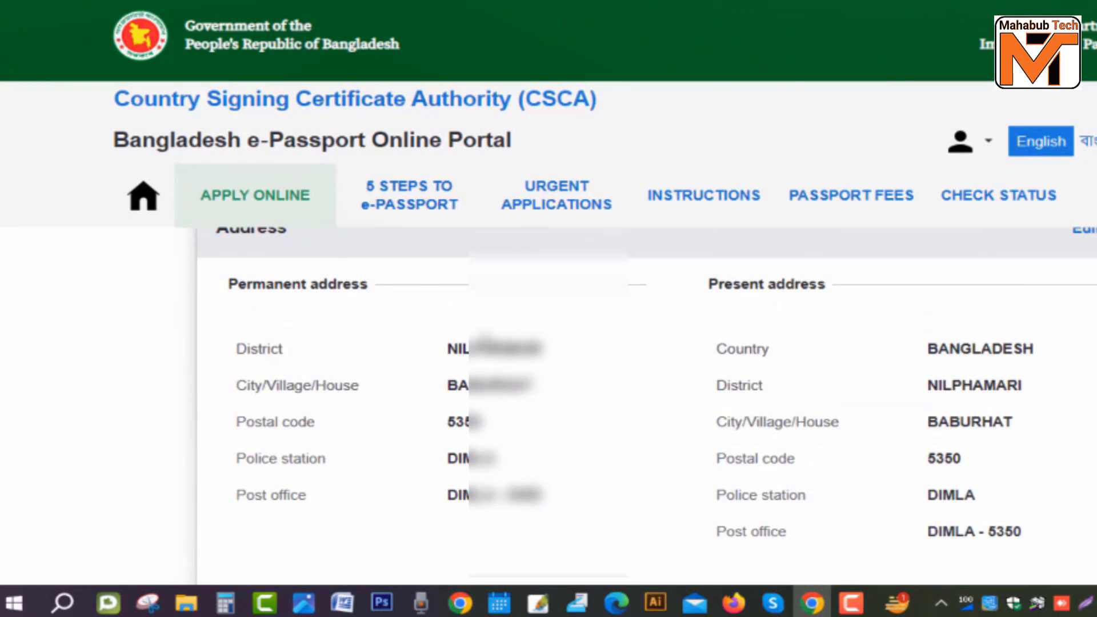
scroll(560, 360, "down", 6)
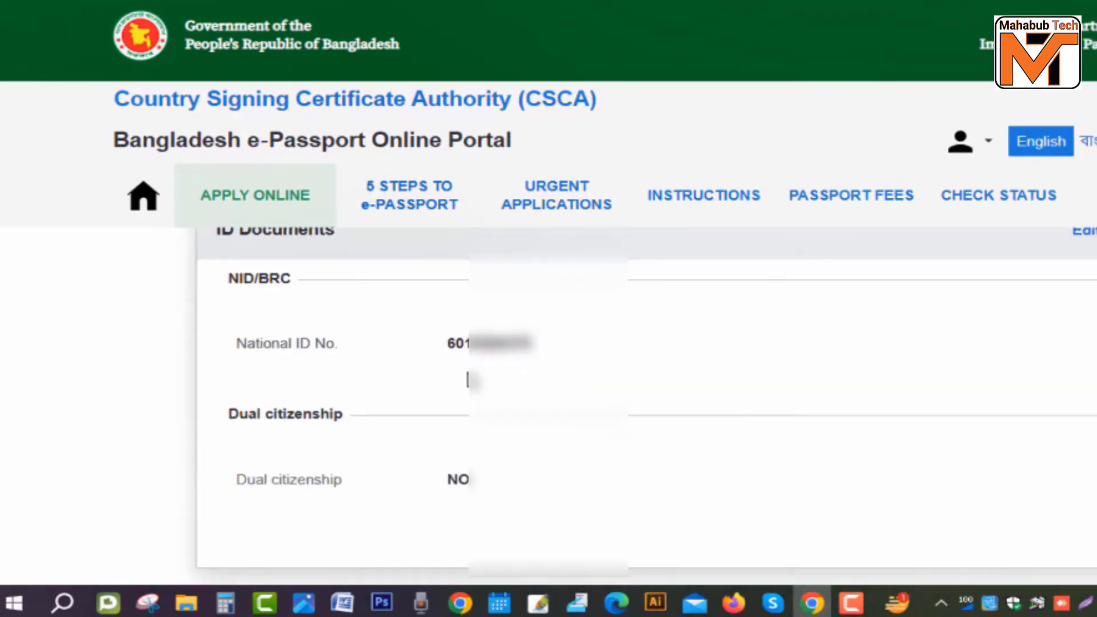
scroll(467, 382, "down", 6)
scroll(480, 388, "up", 6)
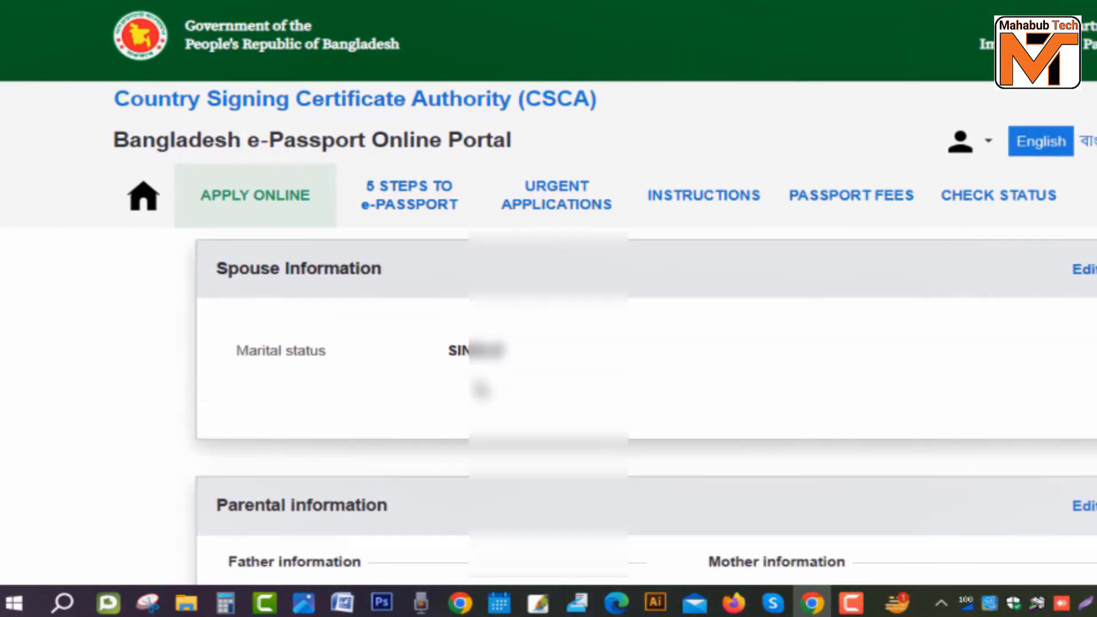
scroll(581, 407, "down", 7)
scroll(680, 400, "up", 6)
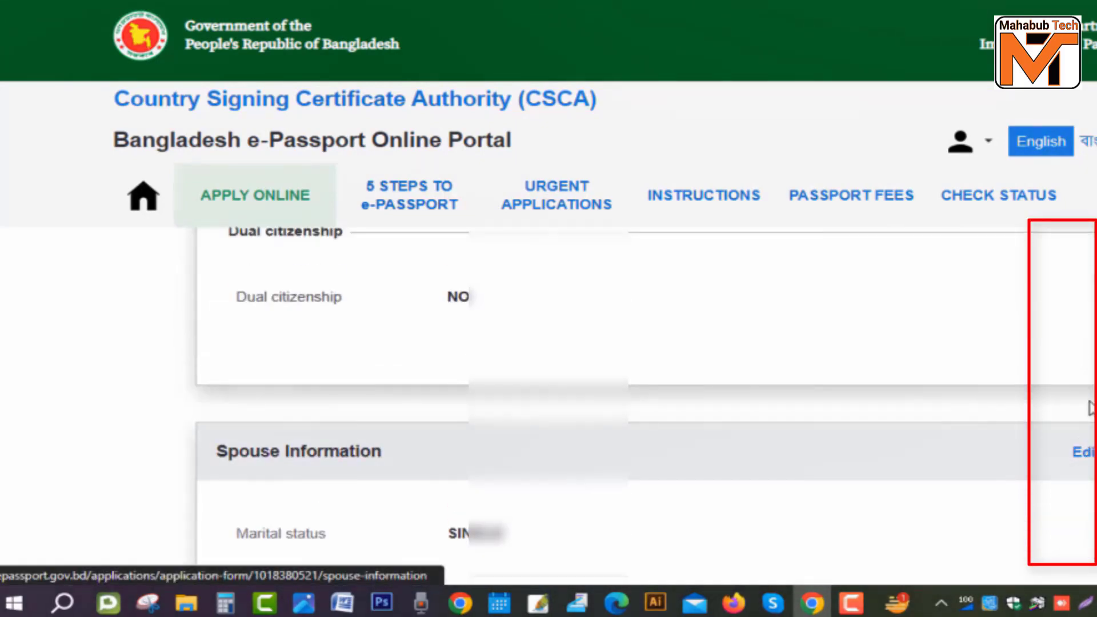
scroll(1091, 404, "up", 6)
scroll(1086, 408, "up", 8)
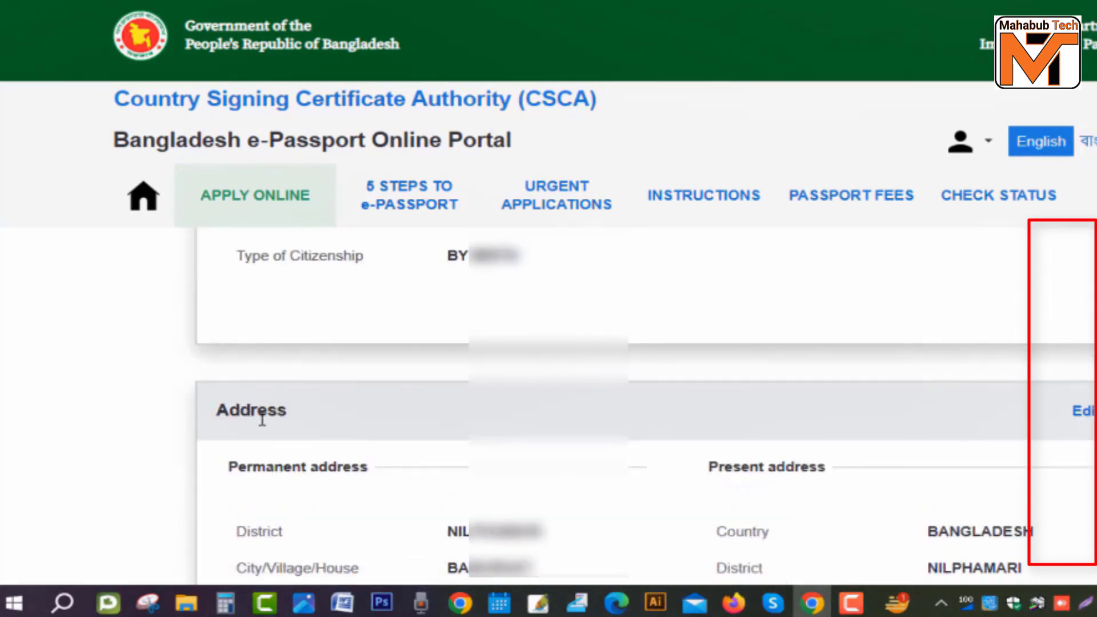
double_click(287, 411)
left_click(331, 427)
scroll(330, 423, "up", 10)
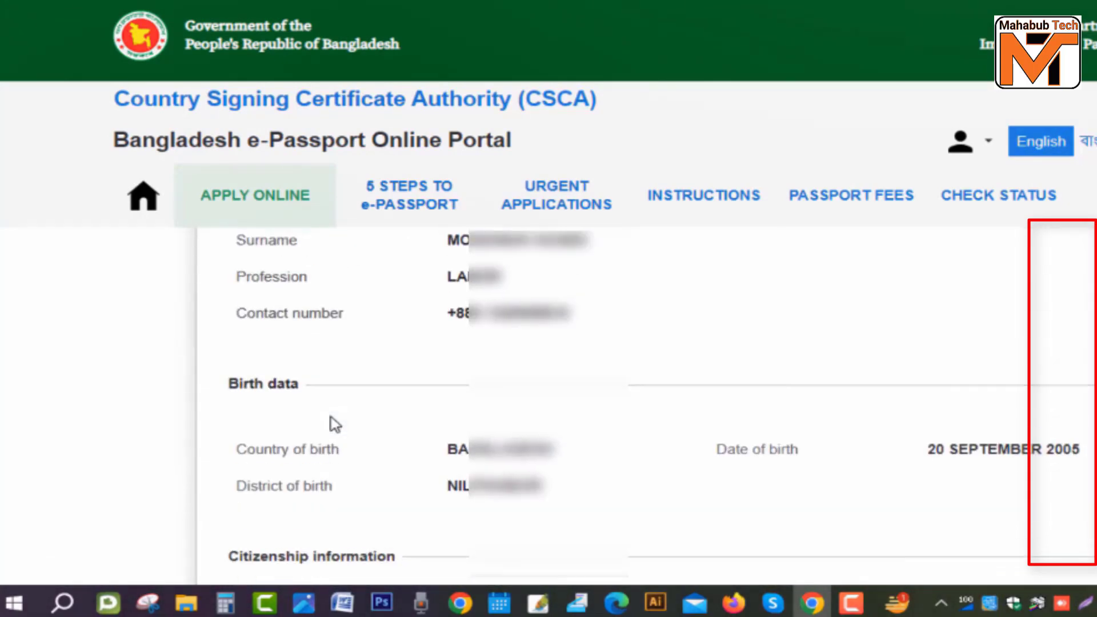
left_click_drag(394, 354, 215, 366)
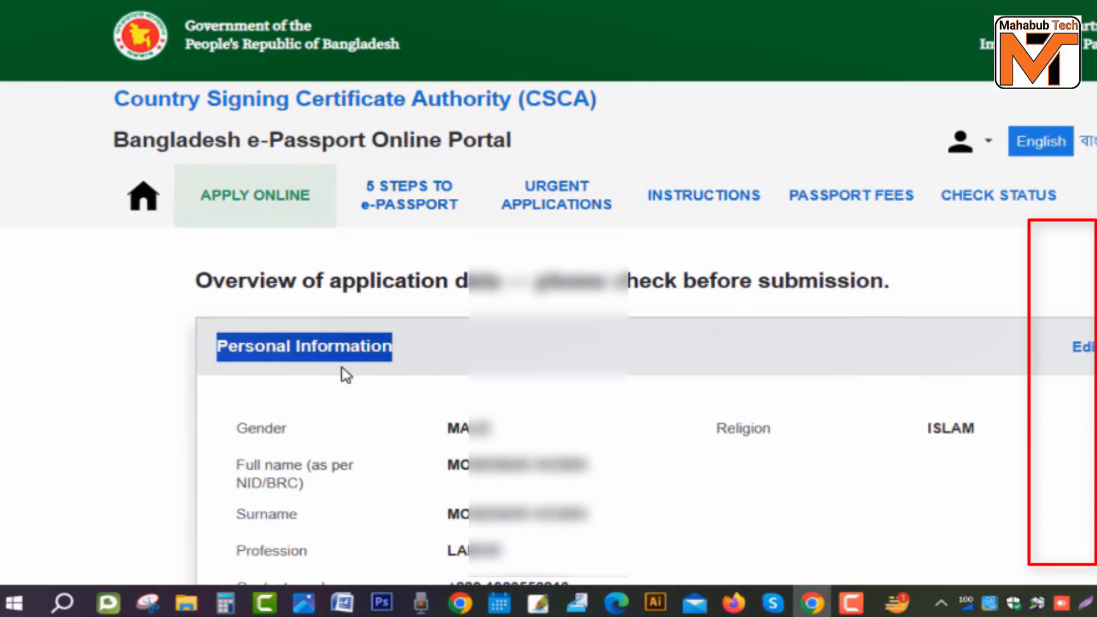
left_click(346, 351)
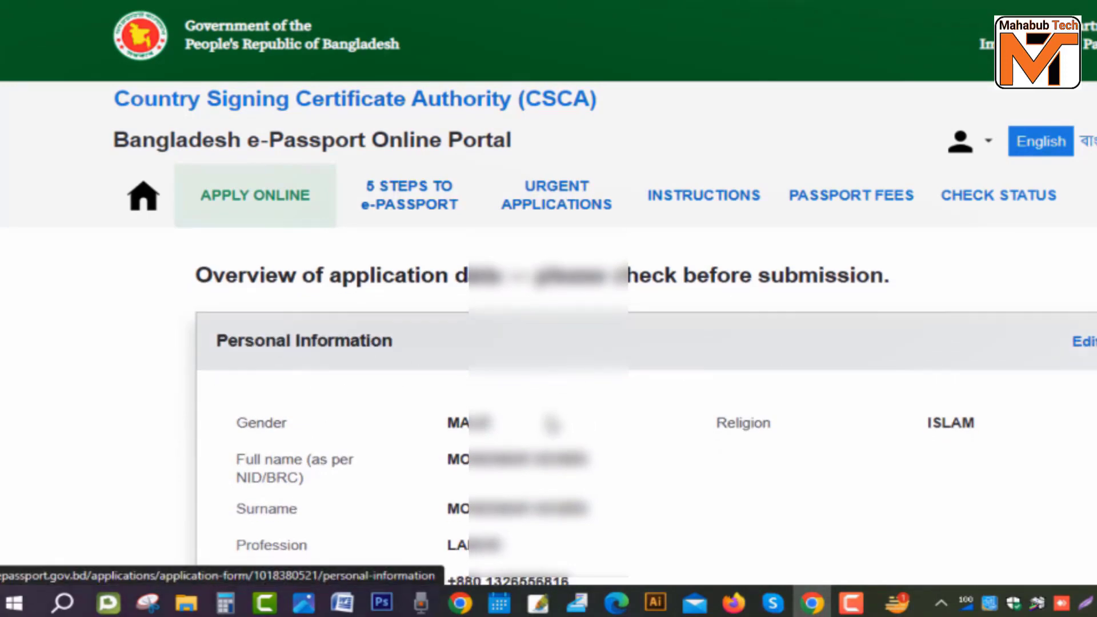
scroll(458, 434, "down", 5)
scroll(311, 346, "down", 12)
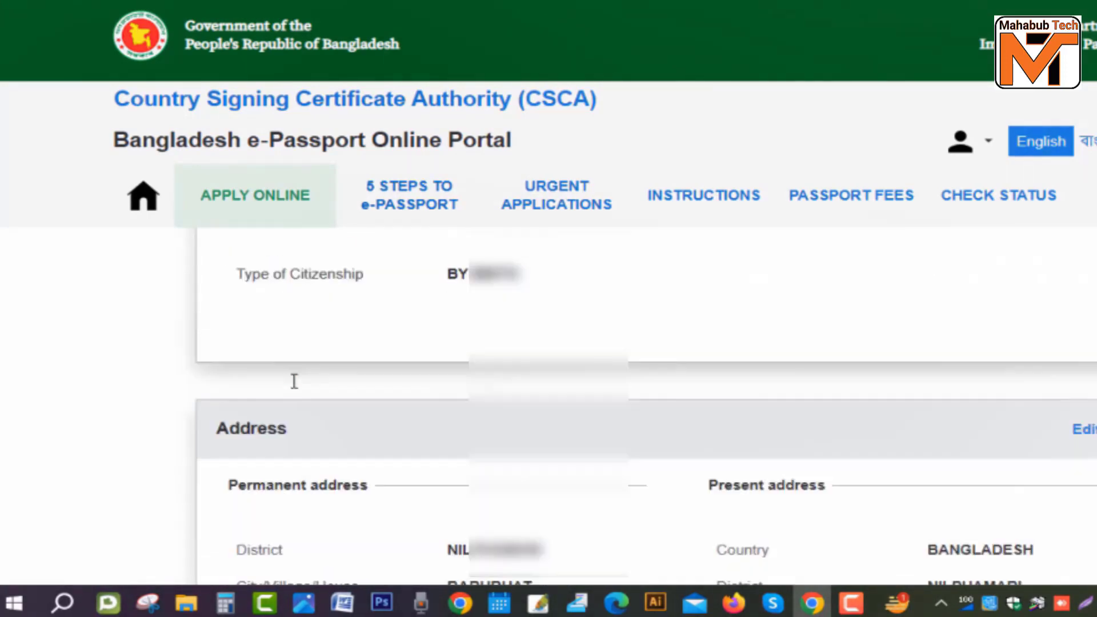
scroll(656, 394, "down", 6)
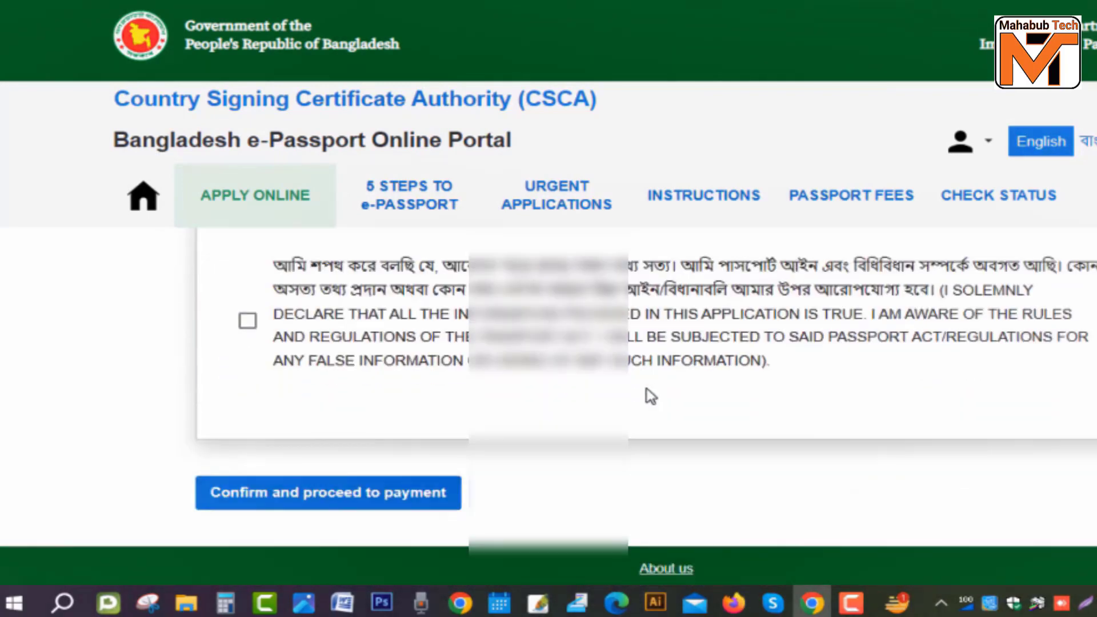
Step: Tick the solemn declaration of consent and confirm the application data for payment
scroll(652, 398, "up", 3)
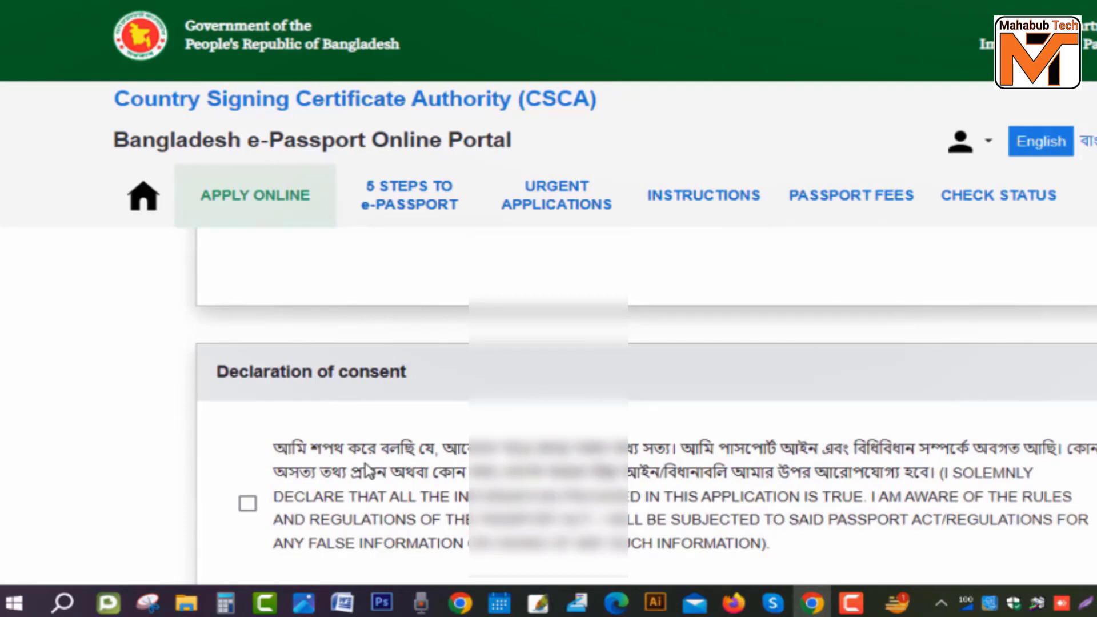
left_click_drag(273, 448, 768, 488)
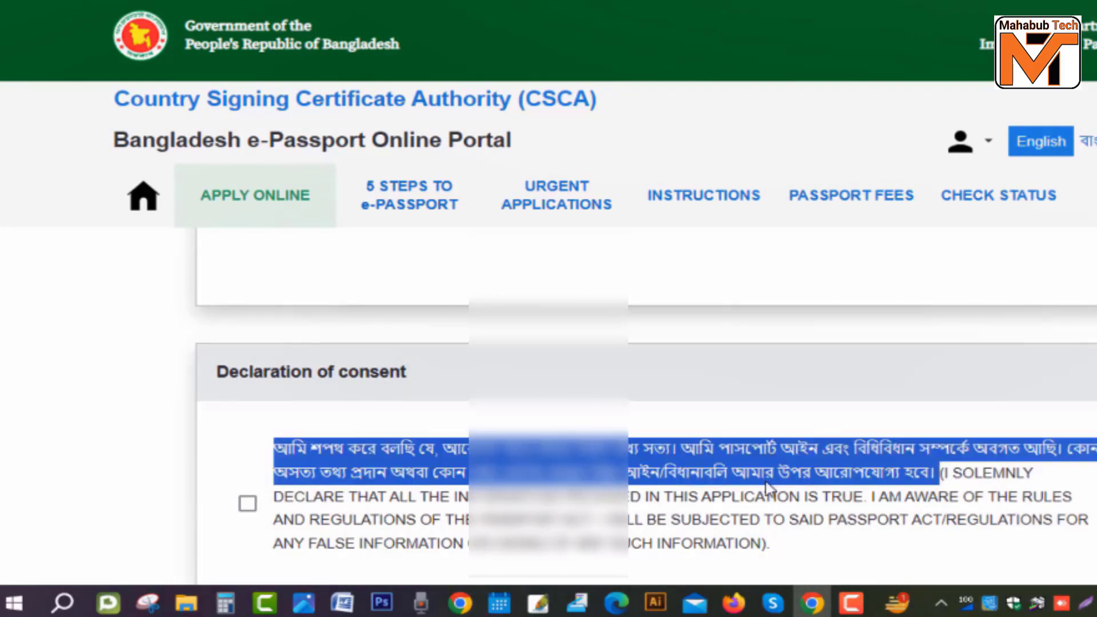
scroll(743, 486, "down", 3)
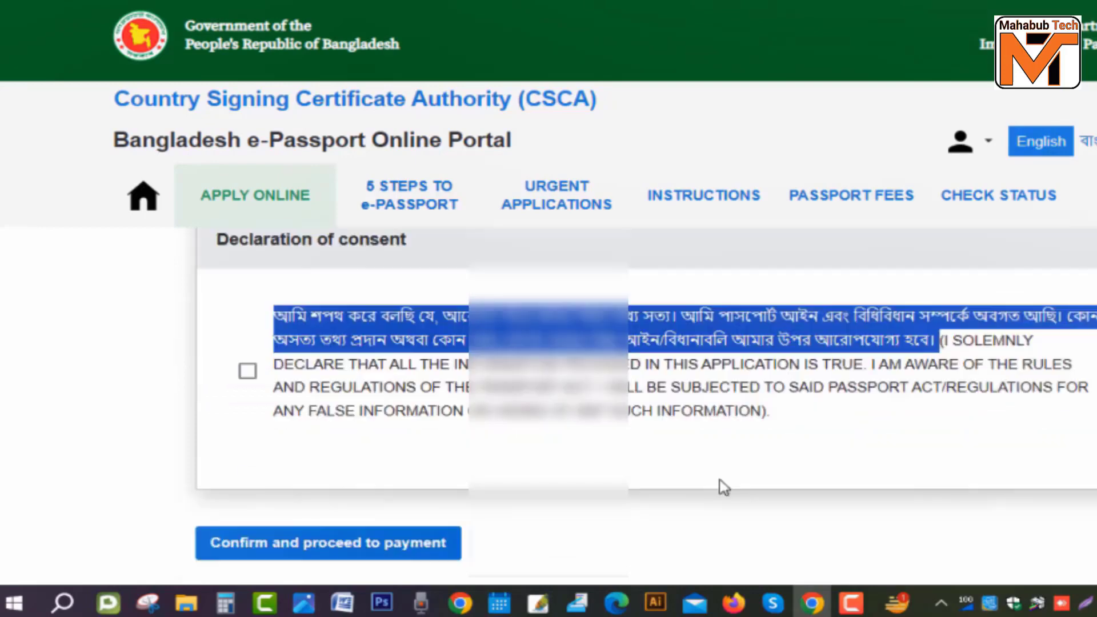
left_click(247, 324)
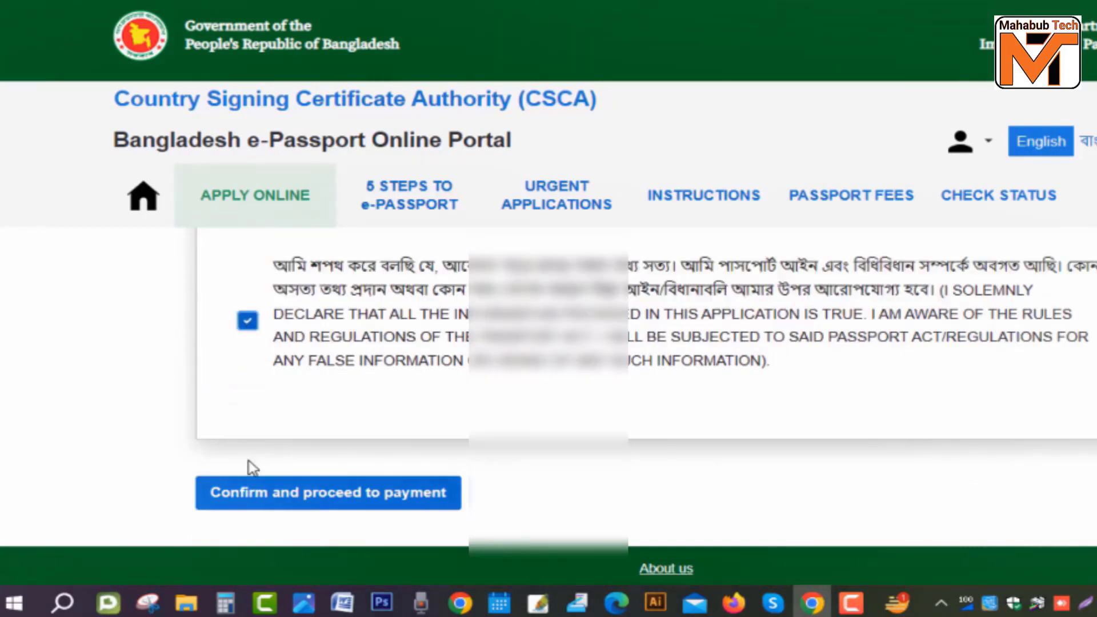
left_click(373, 506)
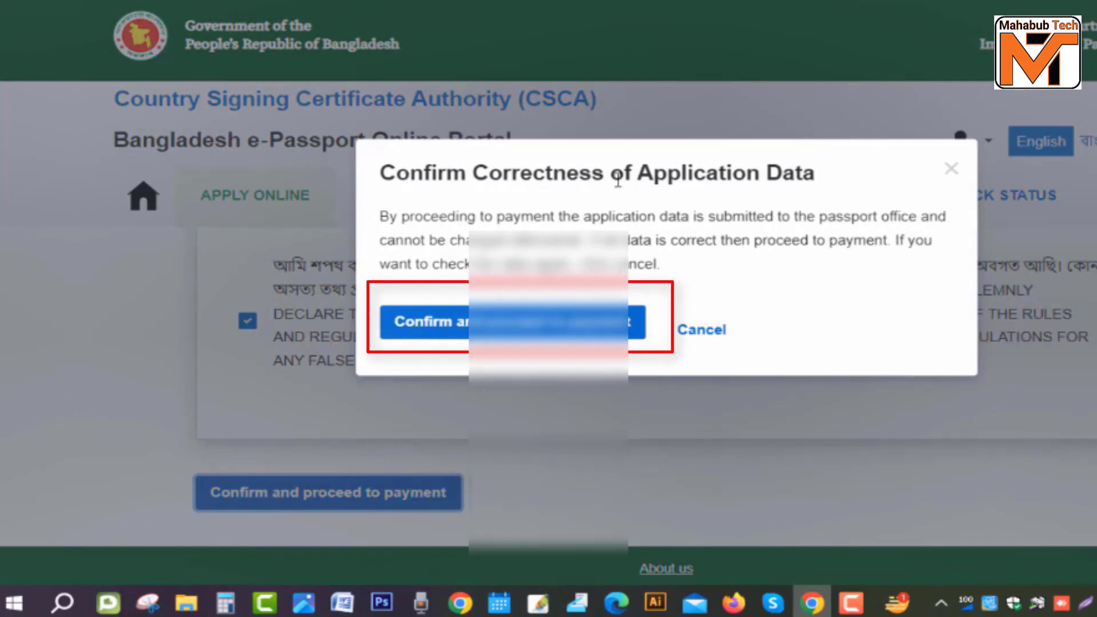
left_click(506, 324)
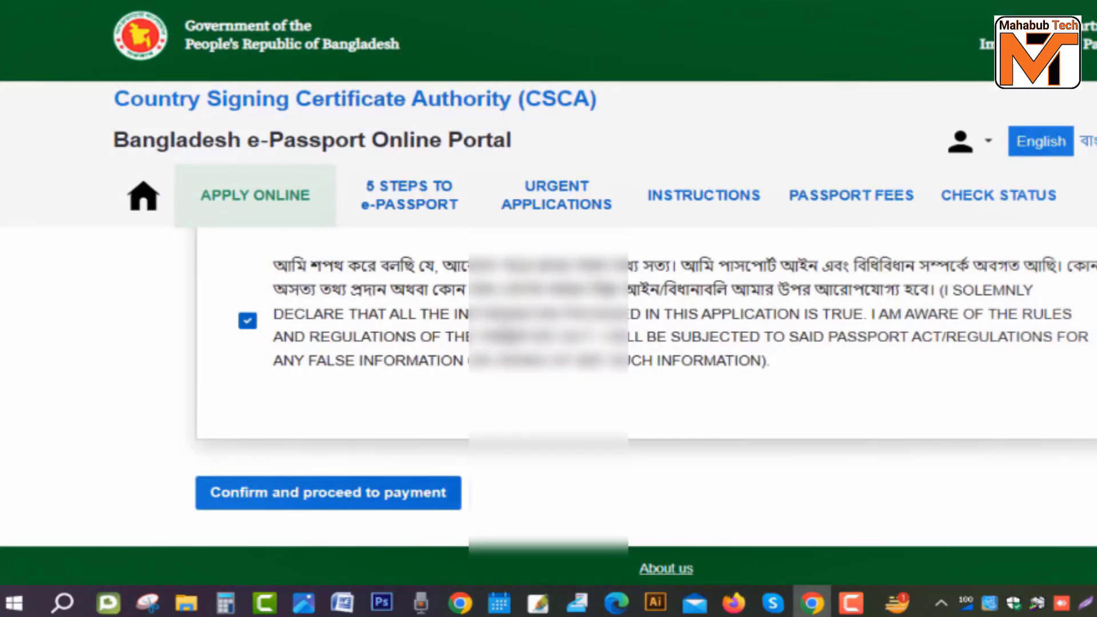
Step: Select Online payment for the 5750 BDT fee and continue to the EKPay gateway
scroll(543, 343, "down", 2)
scroll(614, 334, "down", 1)
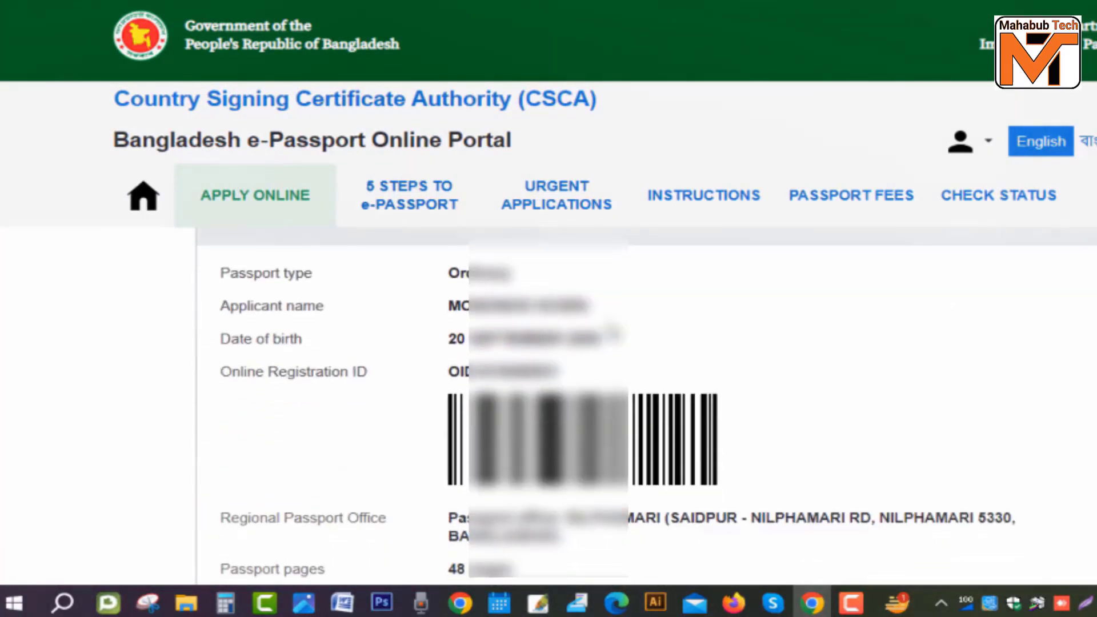
scroll(848, 358, "up", 1)
scroll(577, 394, "down", 2)
scroll(535, 412, "down", 2)
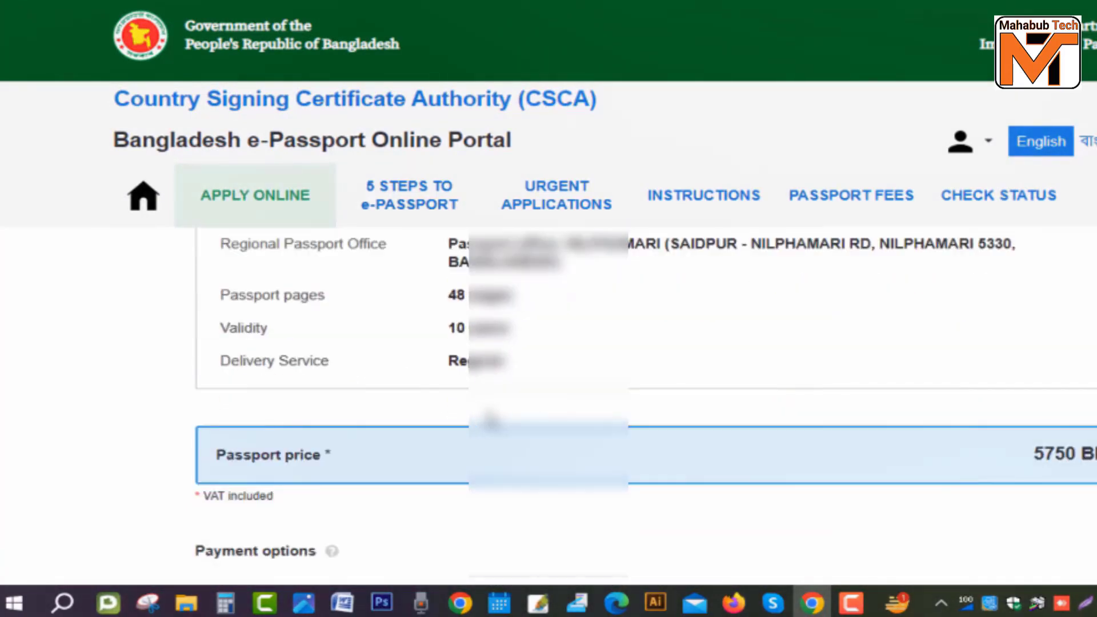
scroll(714, 431, "down", 2)
scroll(485, 394, "down", 4)
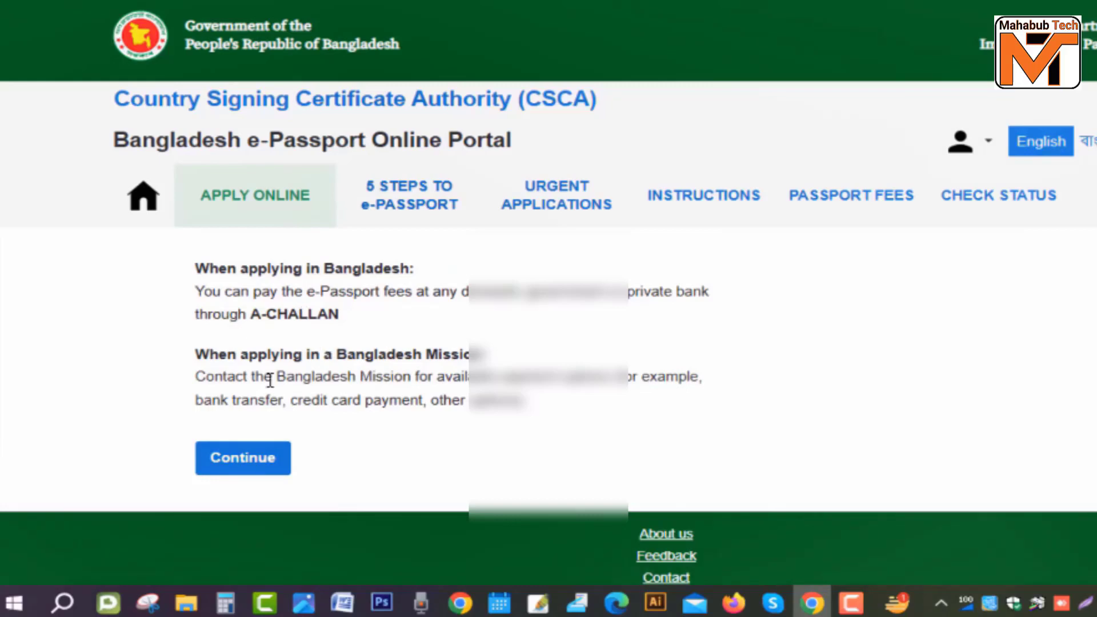
scroll(270, 380, "up", 4)
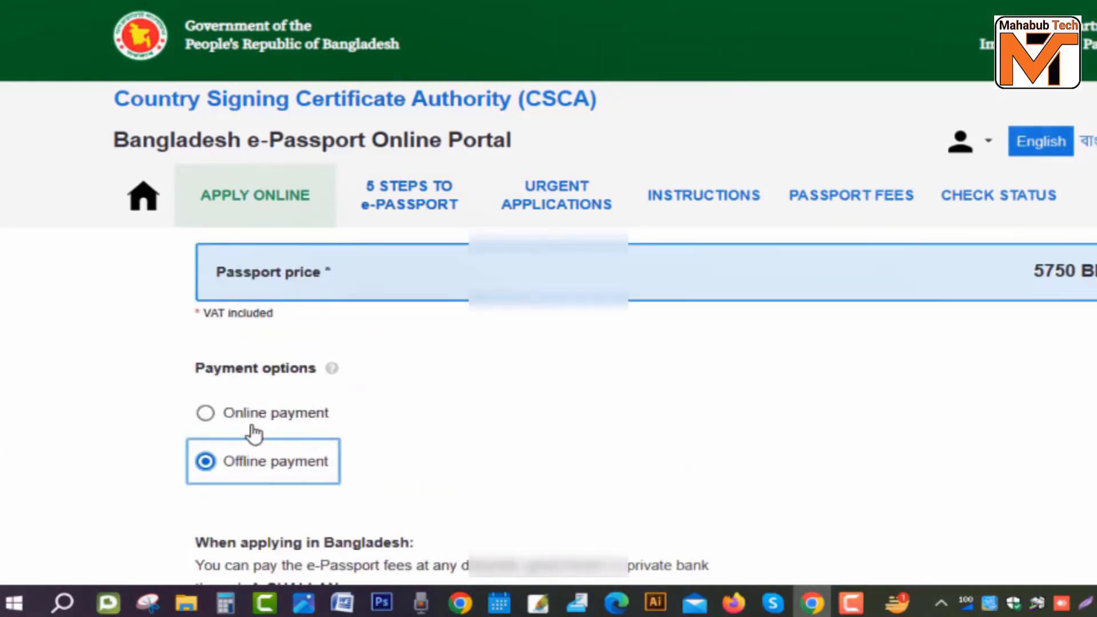
left_click(207, 414)
scroll(454, 423, "down", 2)
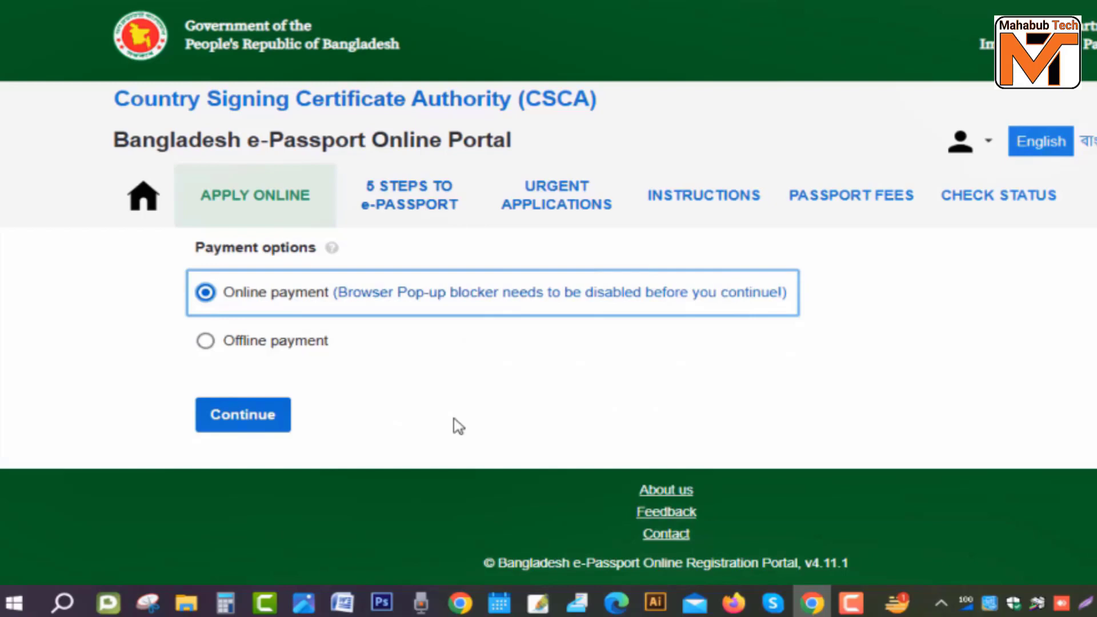
left_click(261, 423)
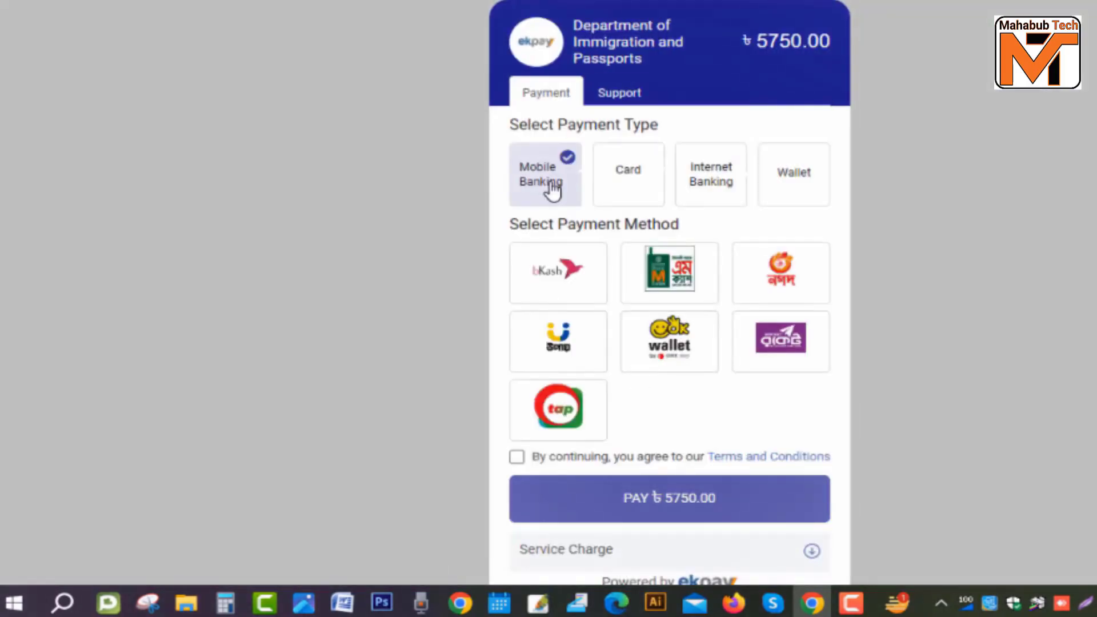
Step: Look through the card, internet banking and wallet payment methods, then return to Mobile Banking
left_click(643, 183)
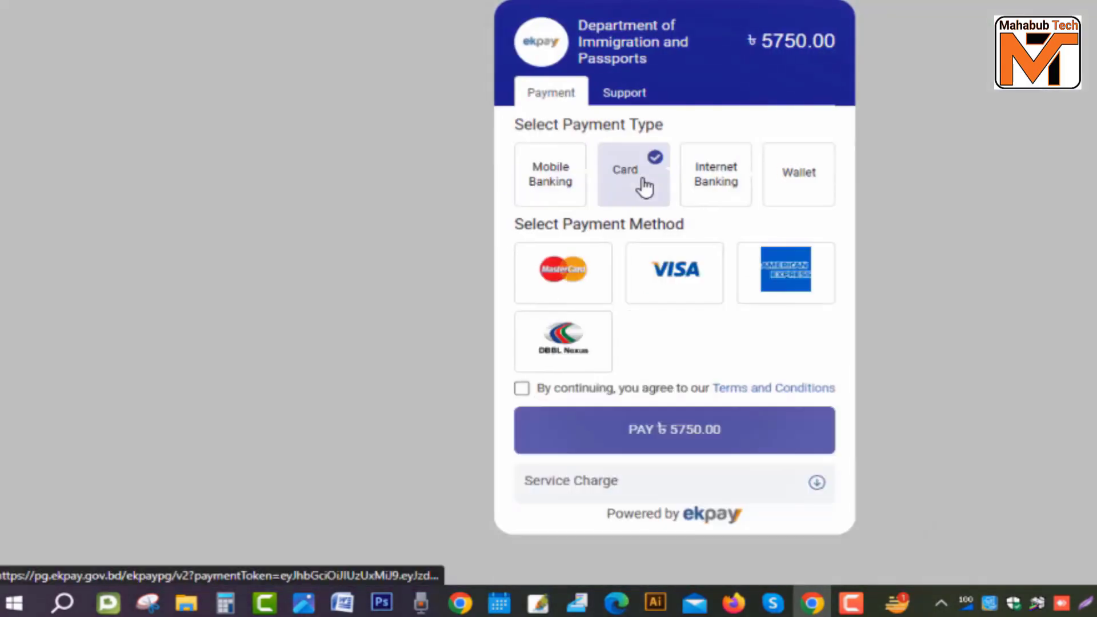
left_click(726, 186)
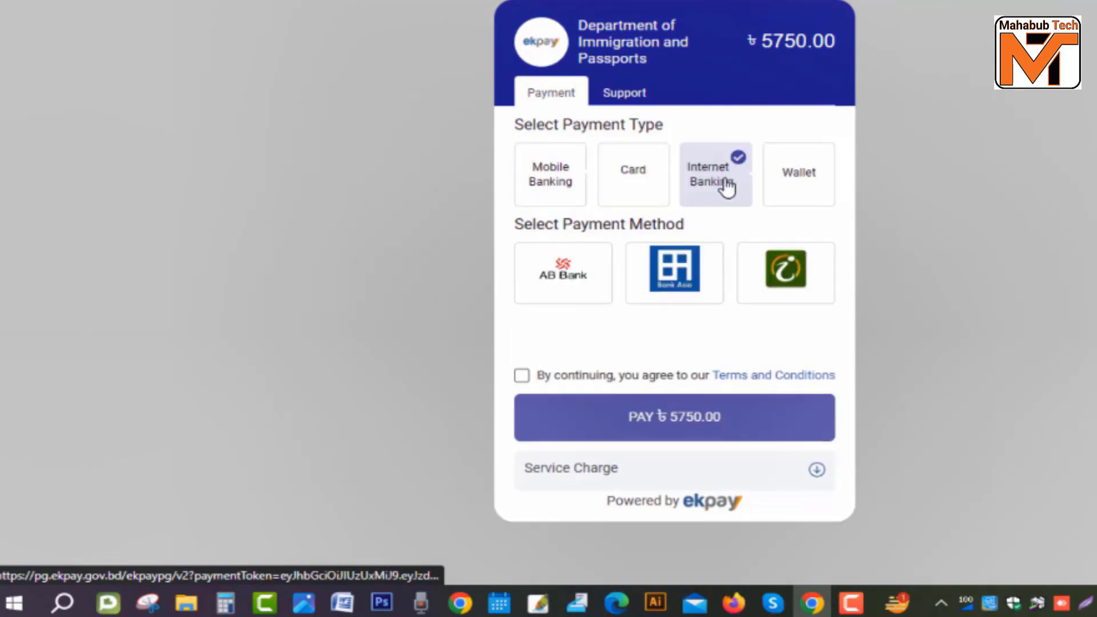
left_click(806, 175)
left_click(546, 176)
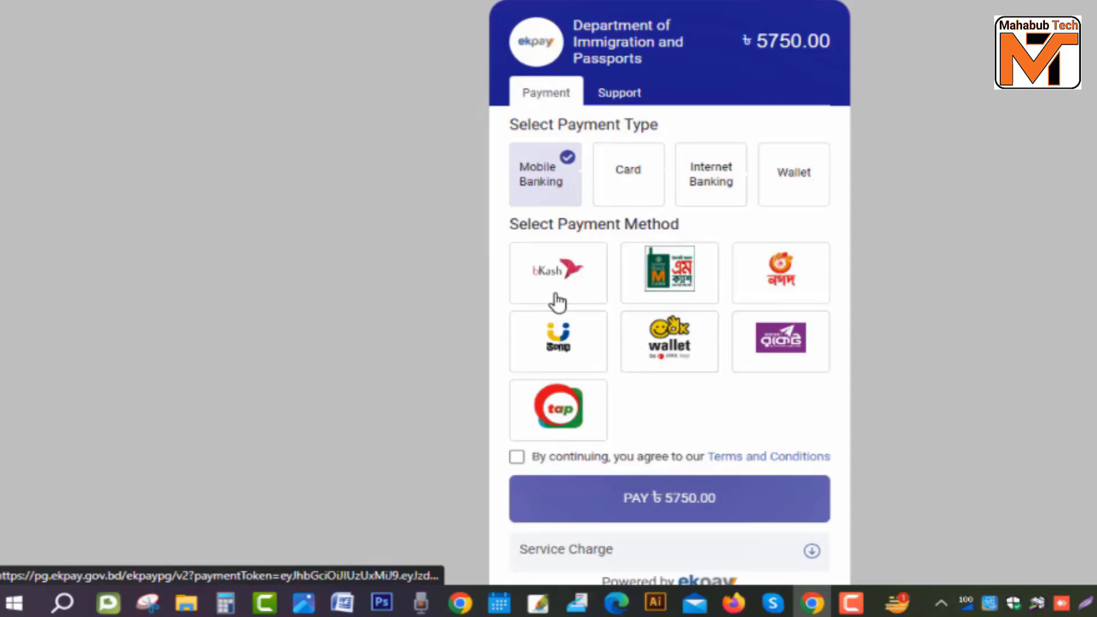
Step: Choose bKash, accept the terms and conditions, and start paying ৳5763.80
left_click(554, 274)
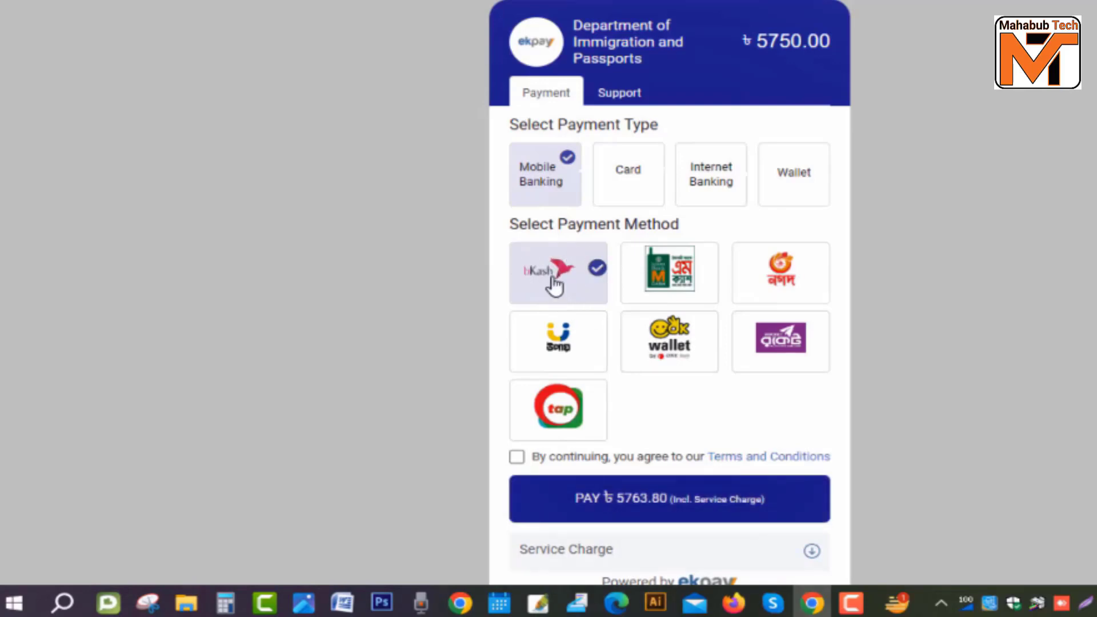
scroll(658, 429, "down", 1)
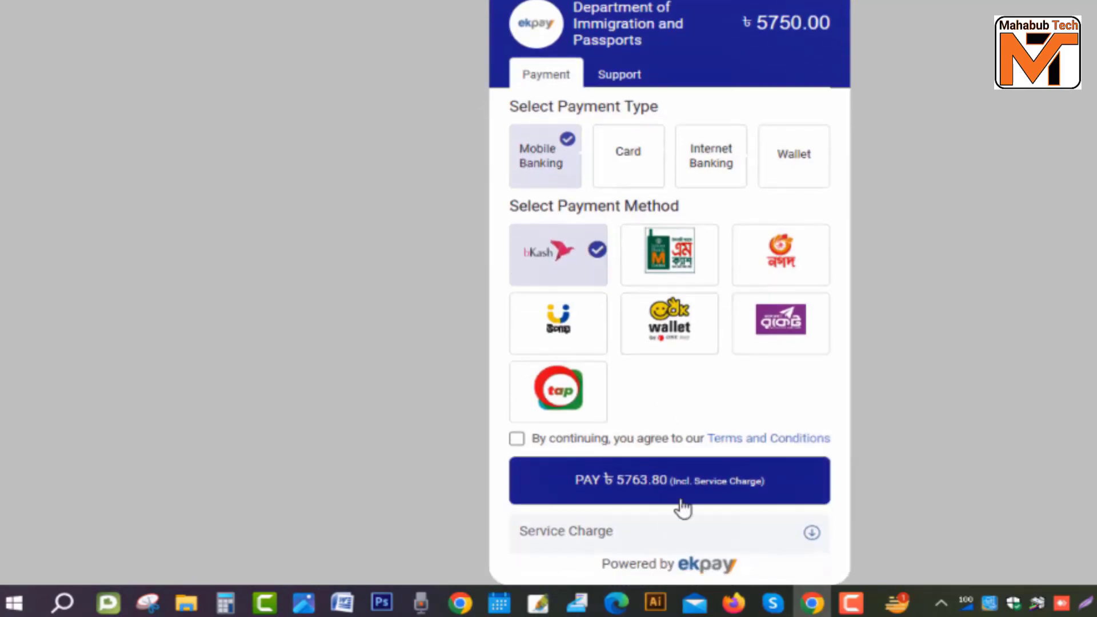
left_click(516, 439)
left_click(658, 479)
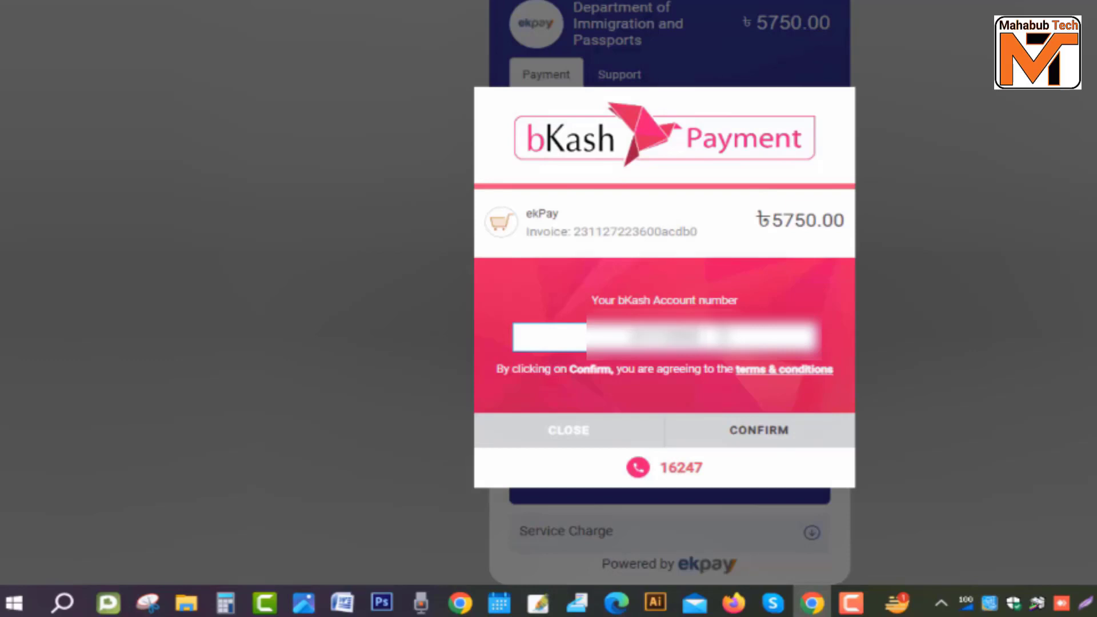
Step: Confirm the bKash account number, verification code and PIN to complete payment
left_click(784, 439)
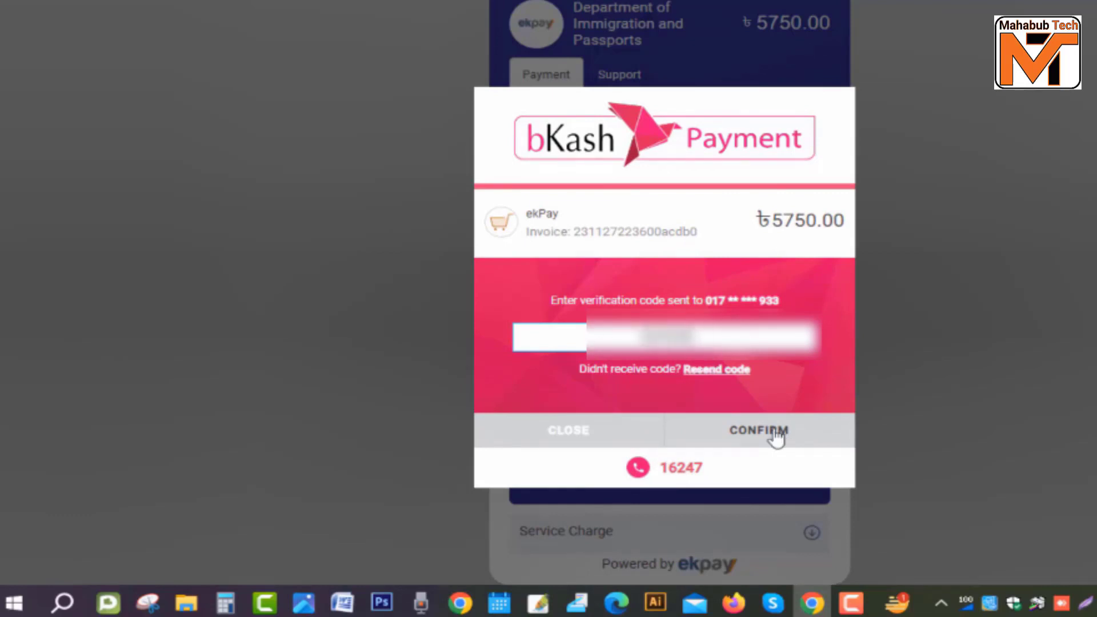
left_click(766, 441)
type("*****")
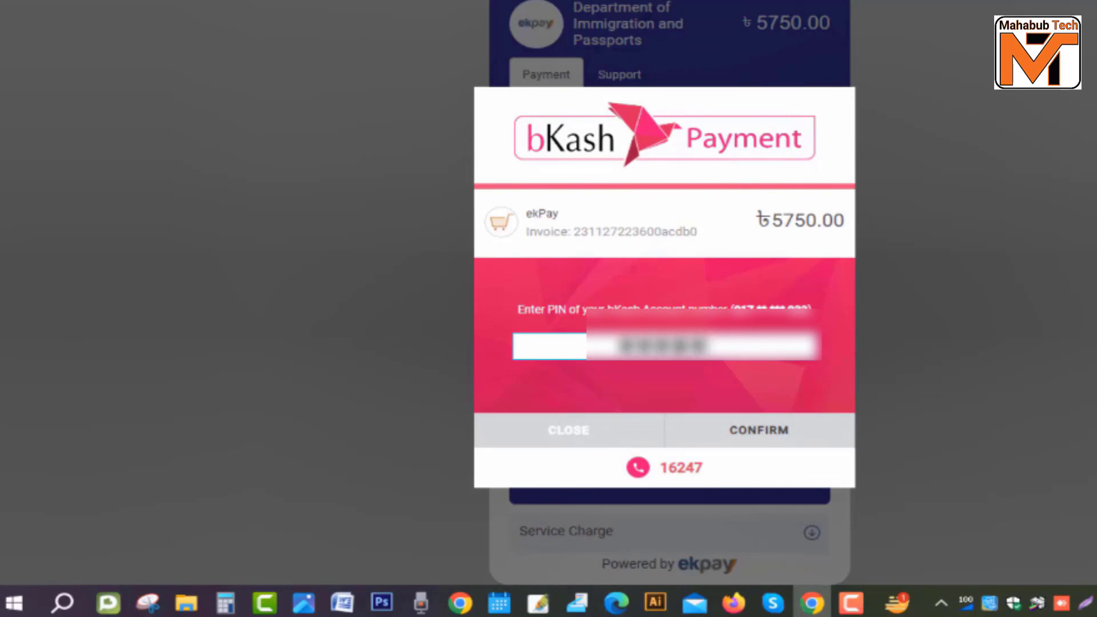
left_click(787, 430)
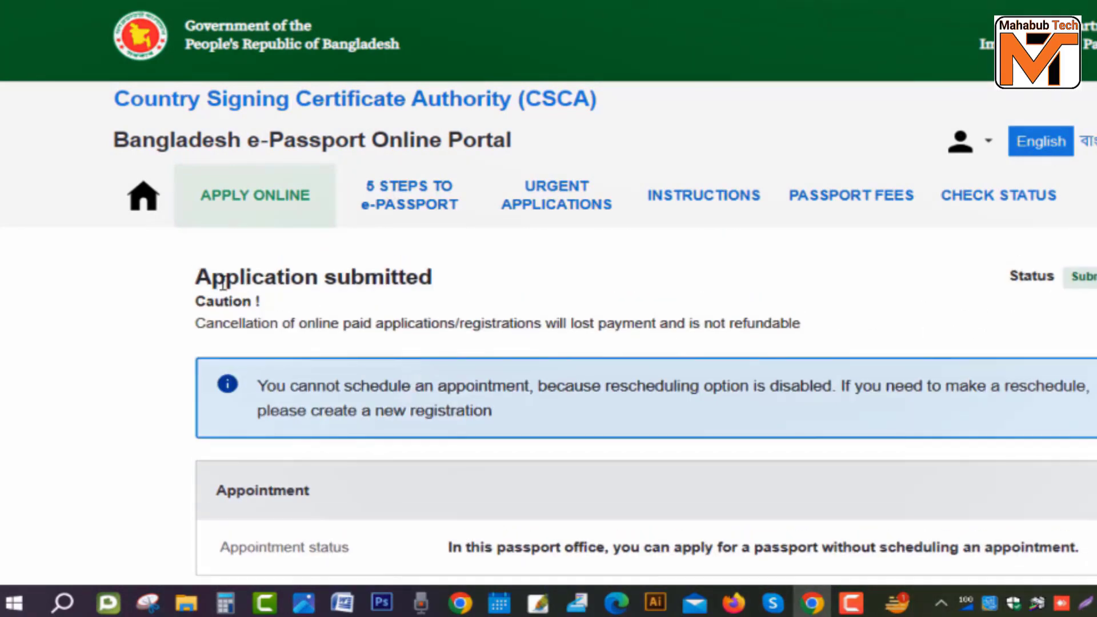
Step: Review the Application submitted confirmation page and its summary
left_click_drag(195, 274, 451, 272)
scroll(600, 307, "down", 5)
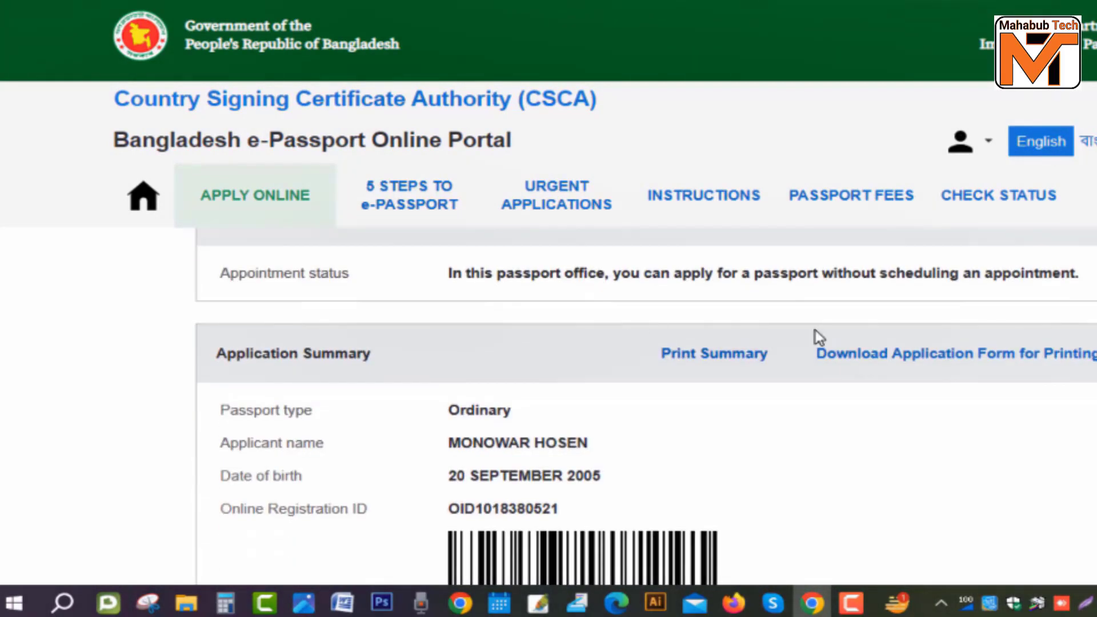
scroll(742, 377, "up", 3)
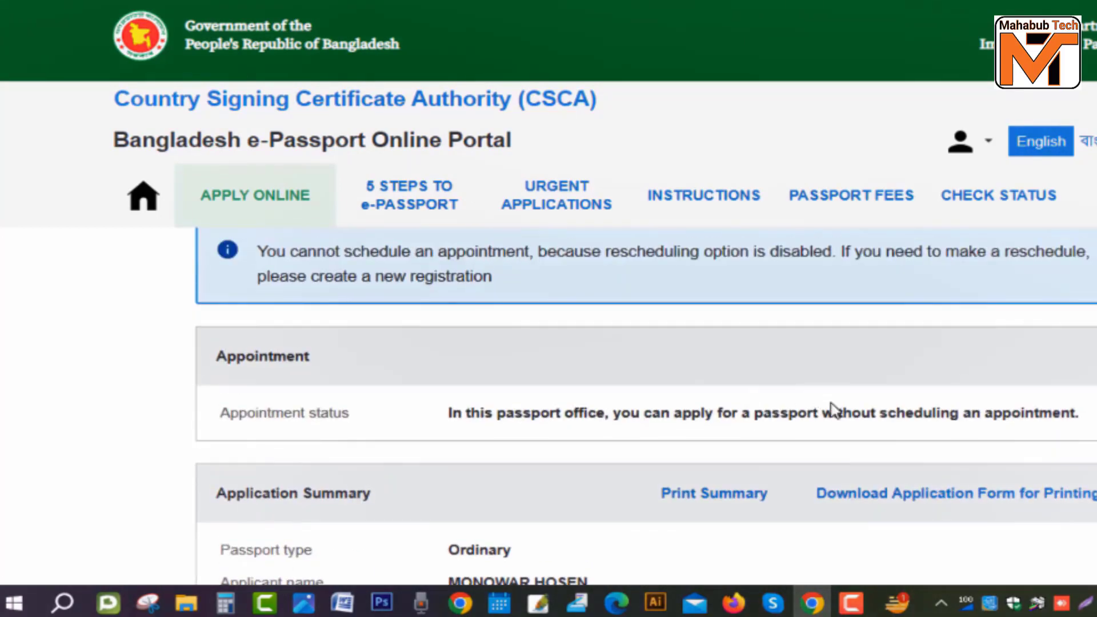
scroll(800, 435, "down", 2)
Step: Set the application summary's print destination to the TOSHIBA printer with custom pages
left_click(719, 409)
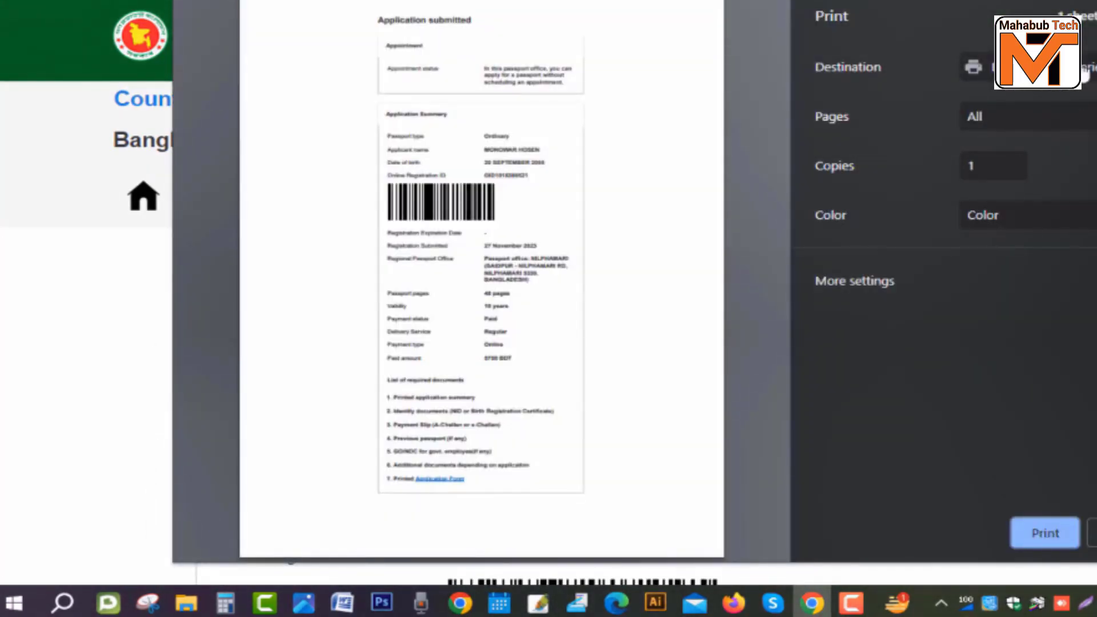
left_click(1083, 73)
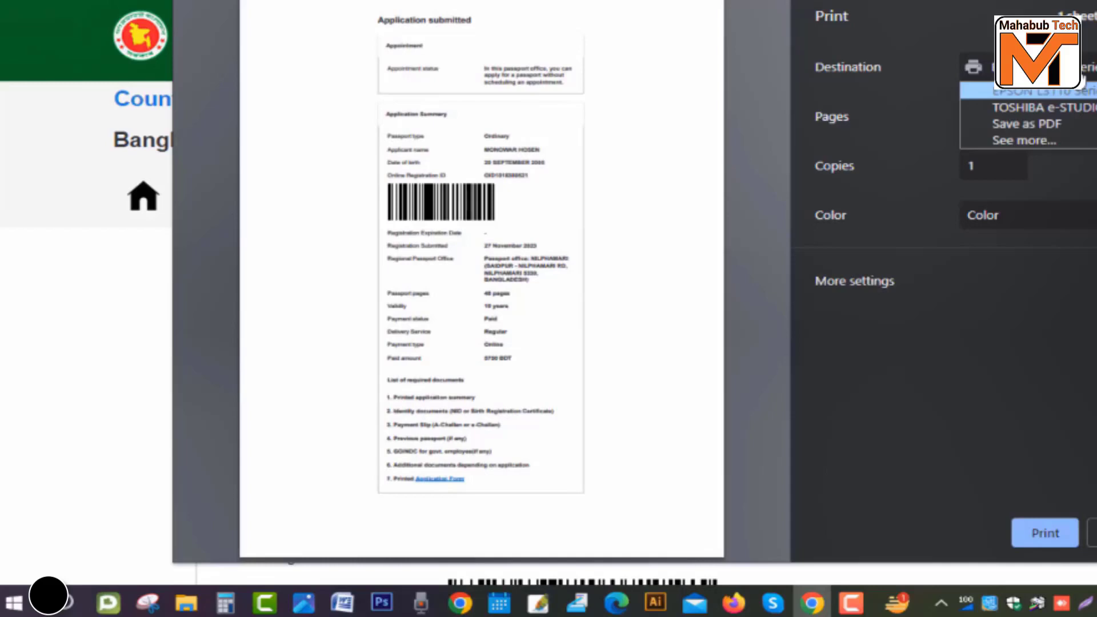
left_click(1068, 107)
left_click(1068, 117)
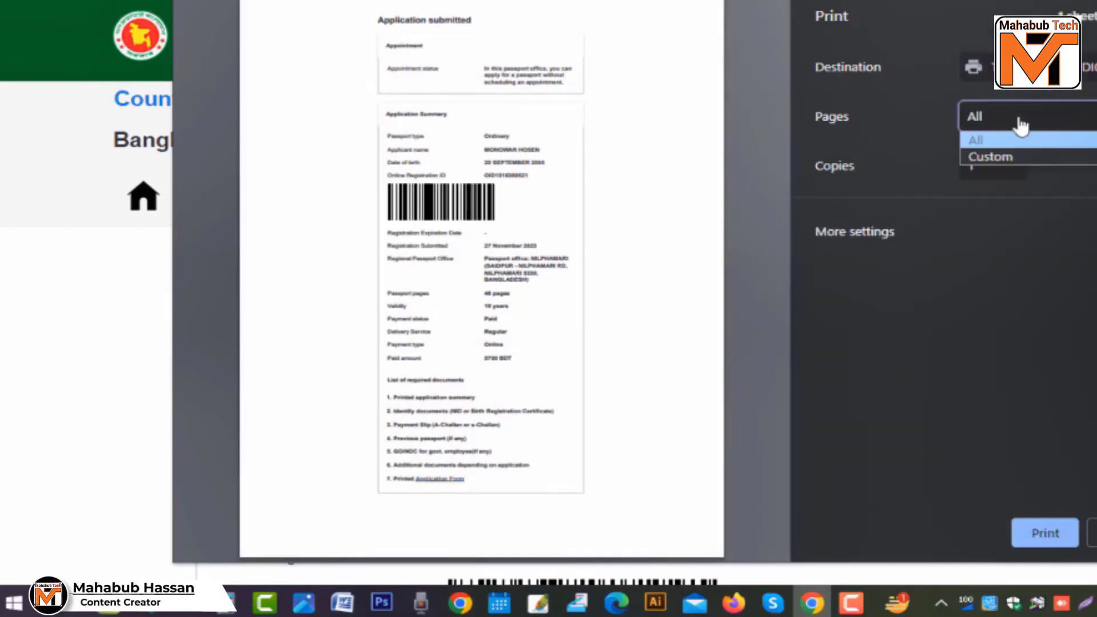
left_click(986, 157)
Step: Download the application form for printing and open the registration form PDF
scroll(950, 353, "down", 1)
scroll(948, 356, "down", 4)
scroll(962, 356, "up", 5)
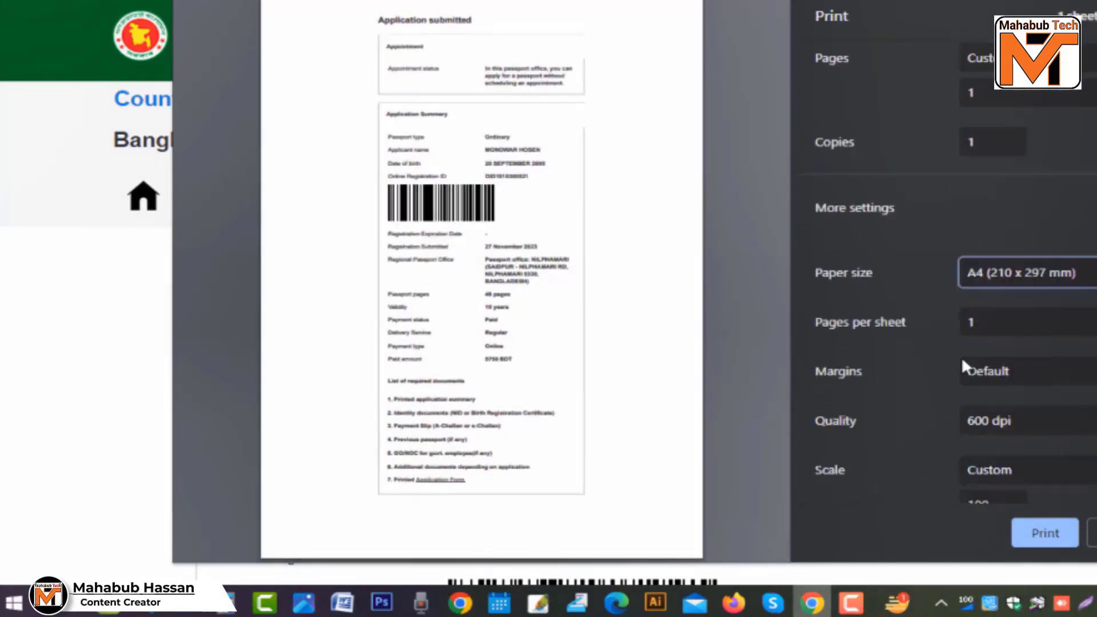
scroll(949, 355, "down", 5)
scroll(948, 358, "up", 5)
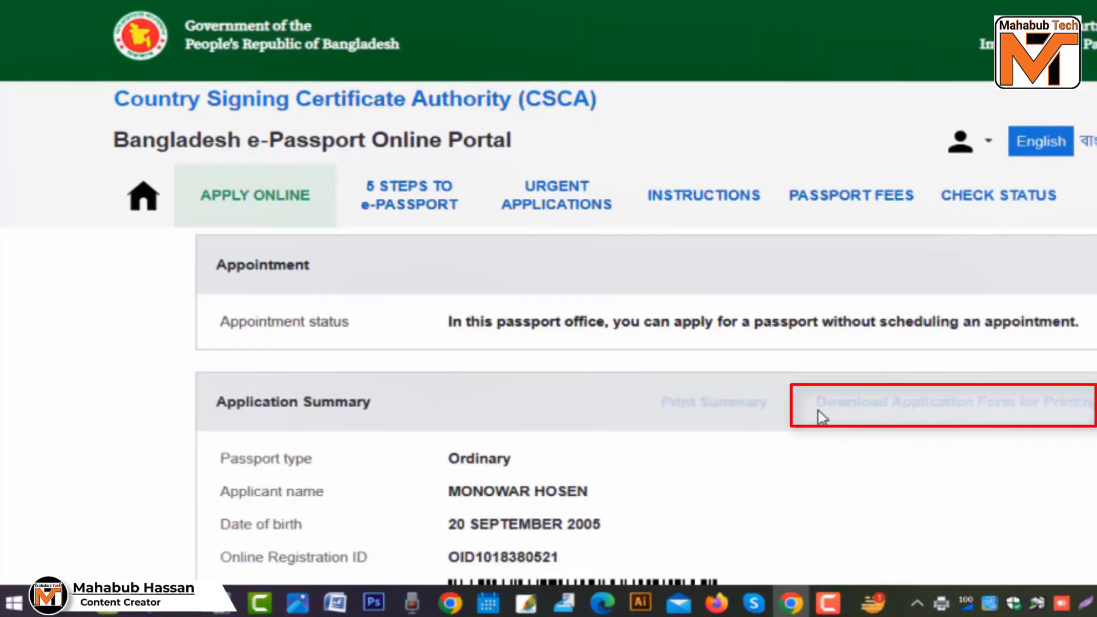
left_click(857, 410)
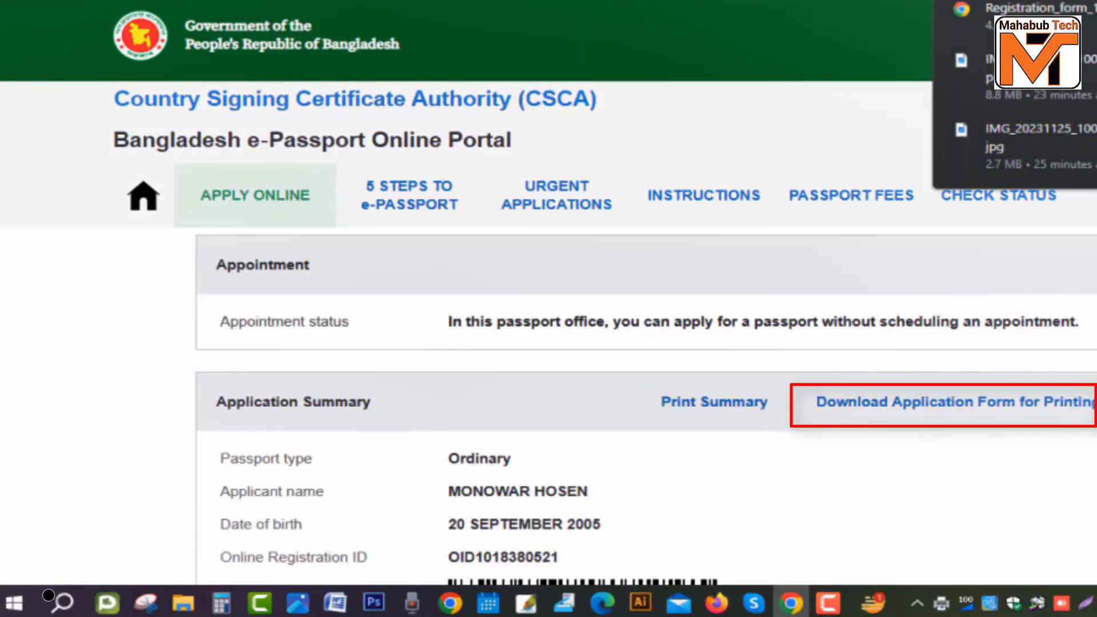
left_click(1023, 14)
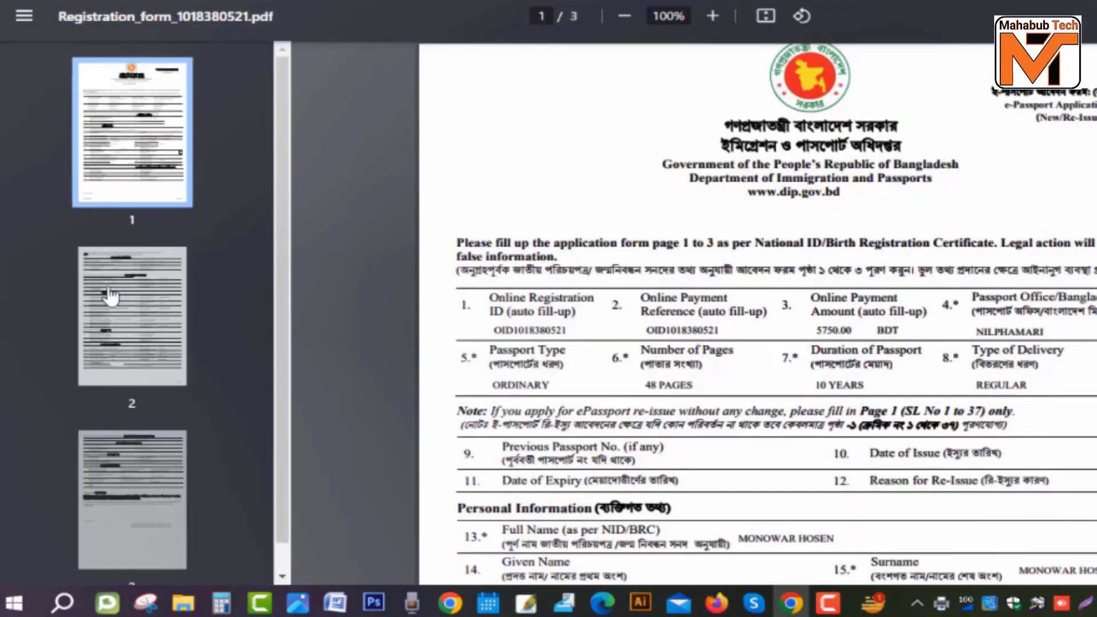
Step: Bring up the Print dialog for the three-page registration form PDF with Ctrl+P
scroll(110, 297, "down", 1)
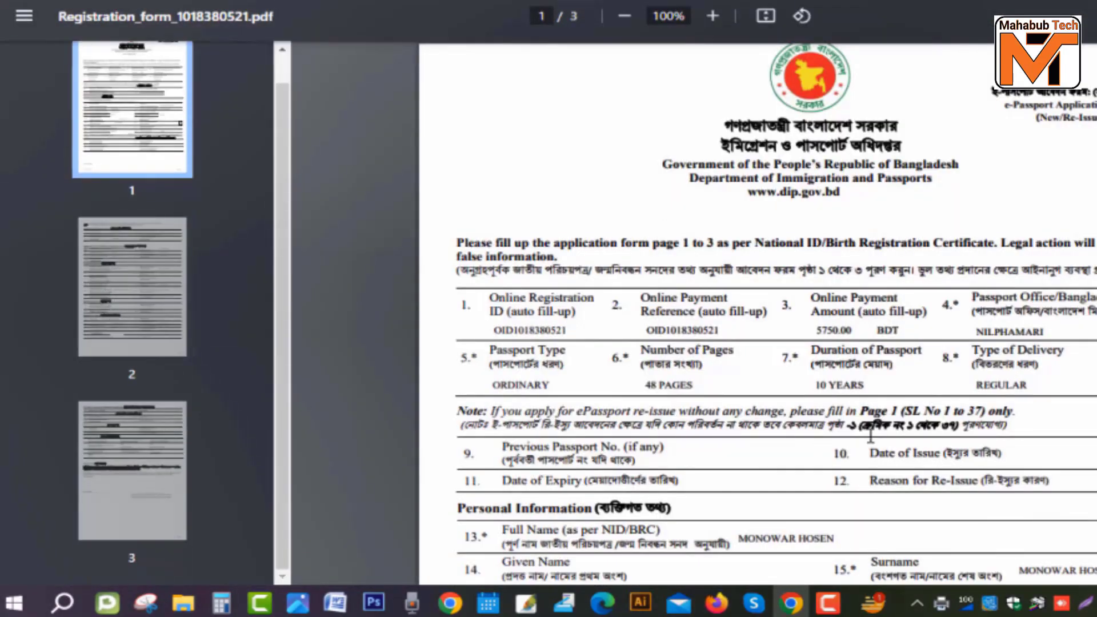
key("ctrl+p")
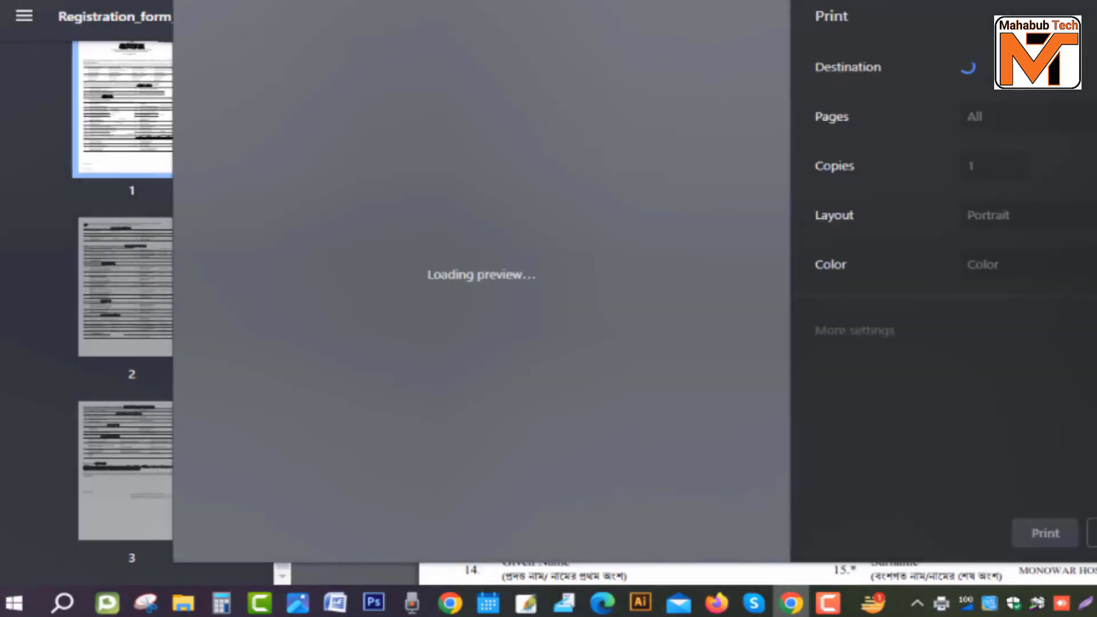